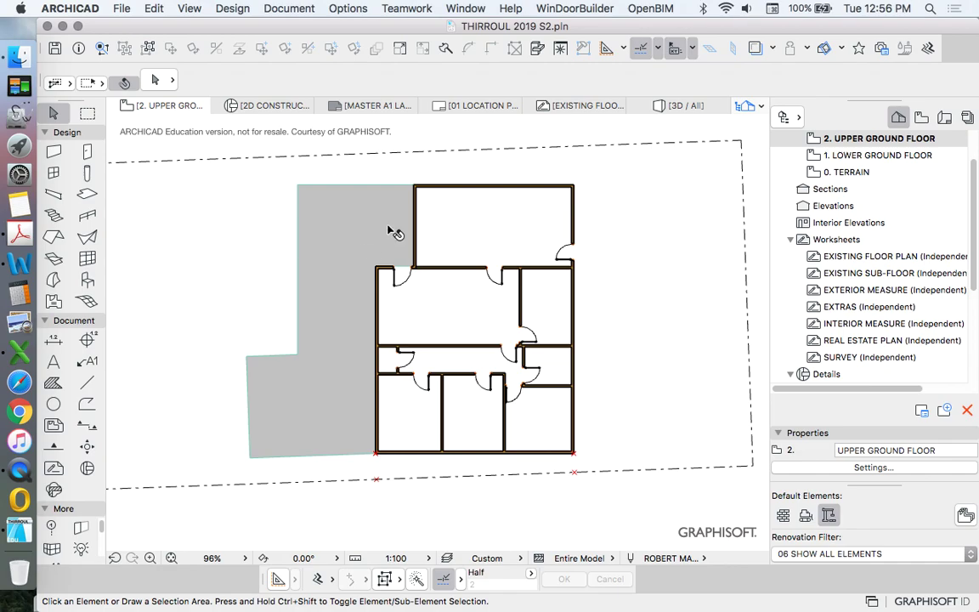
# Step: Browse the storey plans, opening the lower ground floor, roof and terrain storeys in turn
pyautogui.scroll(-3, 355, 316)
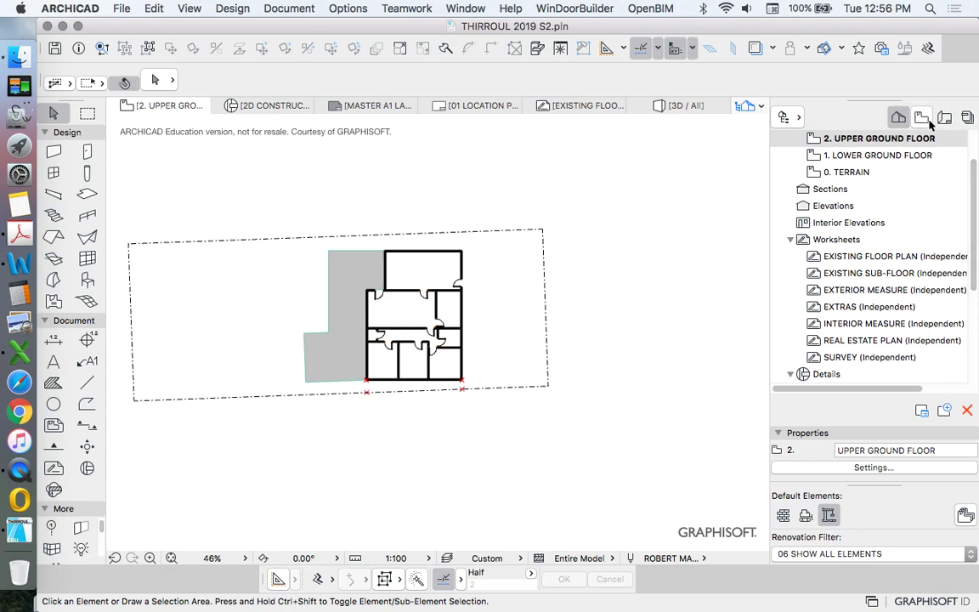
pyautogui.scroll(1, 823, 183)
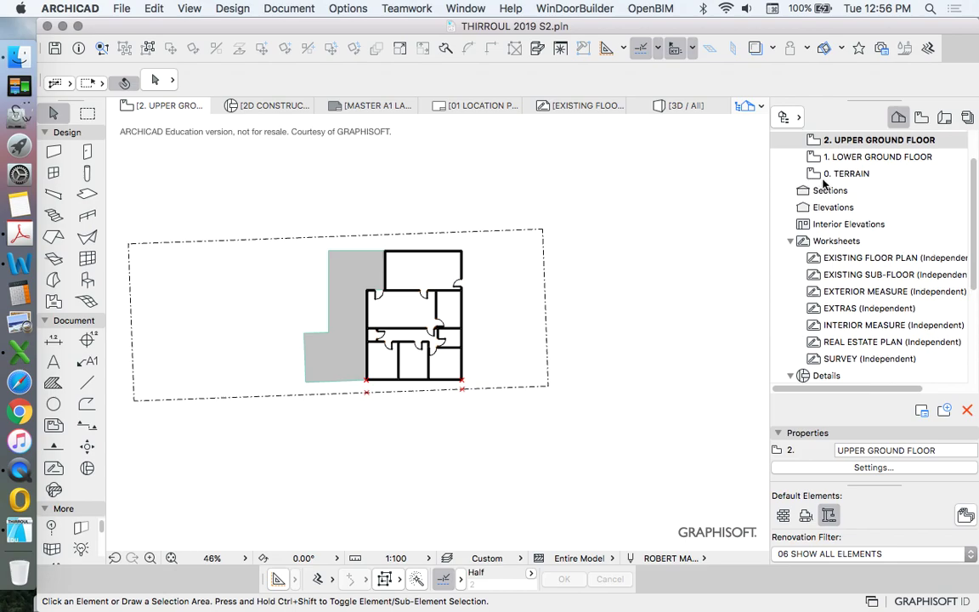
pyautogui.scroll(3, 823, 183)
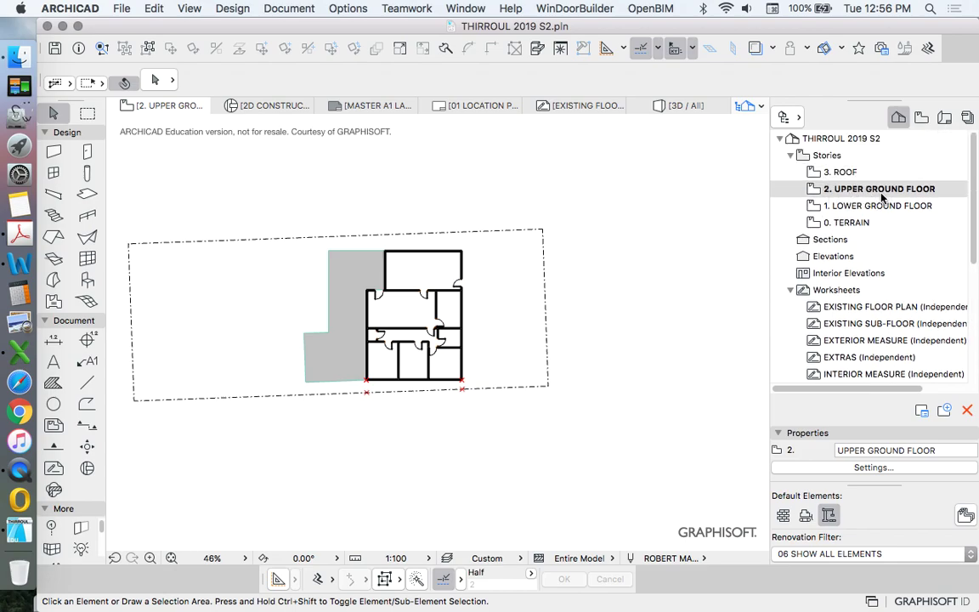
pyautogui.click(880, 206)
pyautogui.click(881, 206)
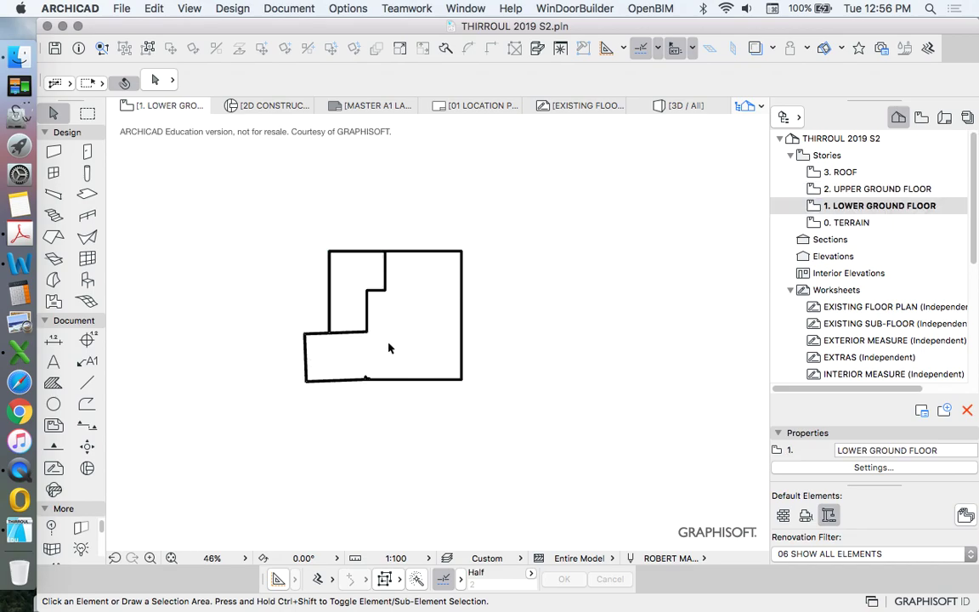
pyautogui.doubleClick(838, 174)
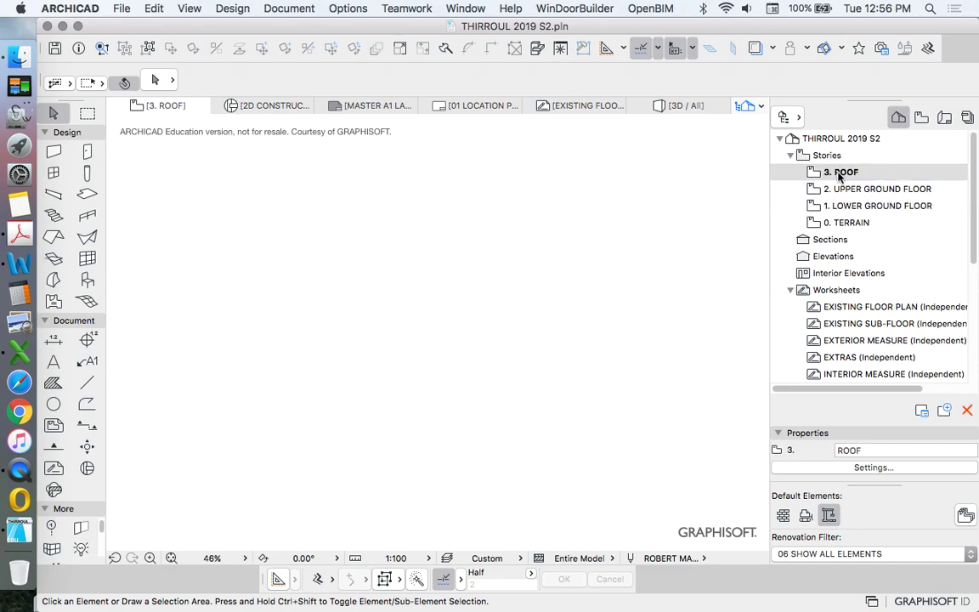
pyautogui.doubleClick(846, 222)
# Step: Switch back and forth between the upper and lower ground floor plans
pyautogui.scroll(-2, 481, 339)
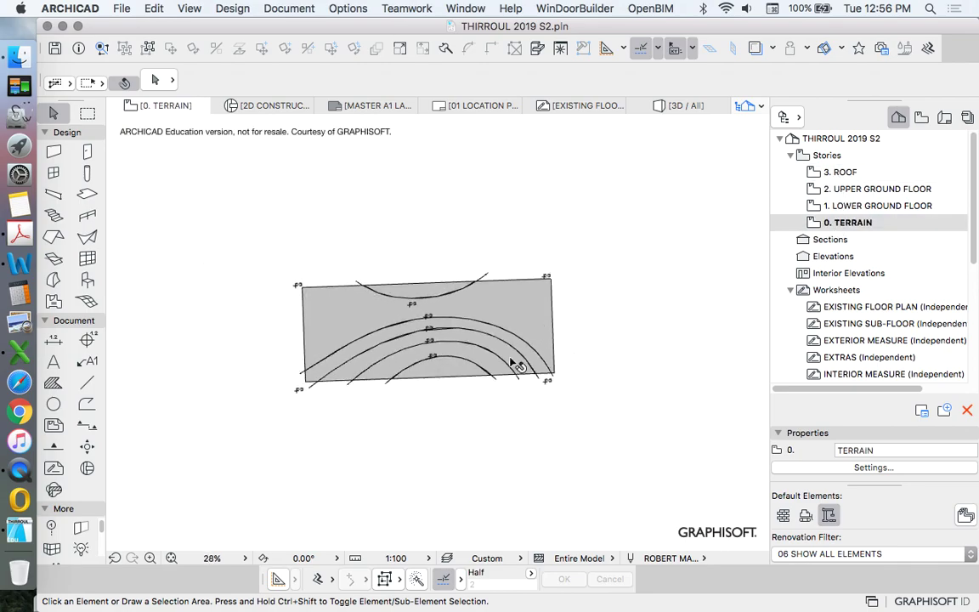
pyautogui.scroll(2, 492, 334)
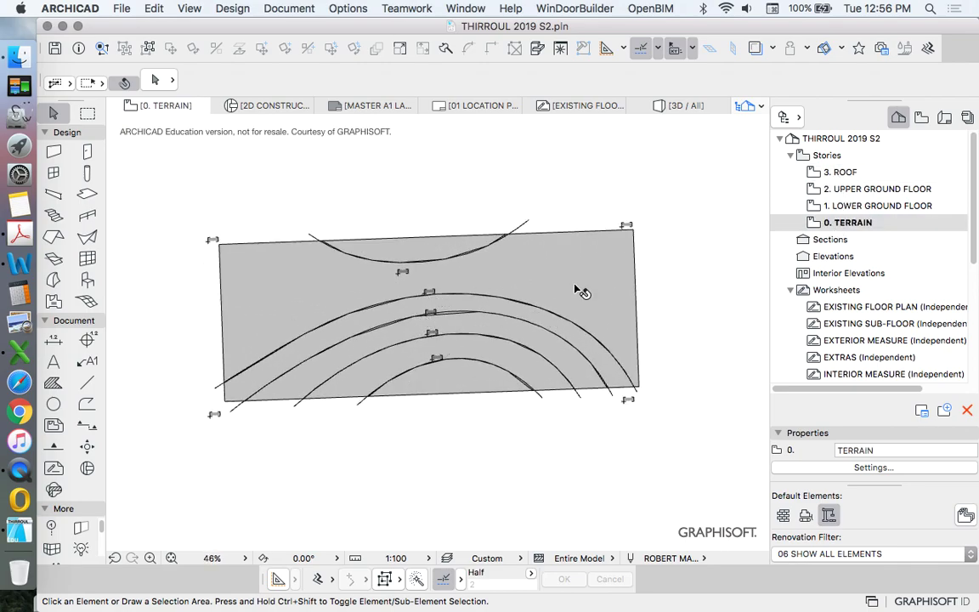
pyautogui.scroll(-2, 575, 307)
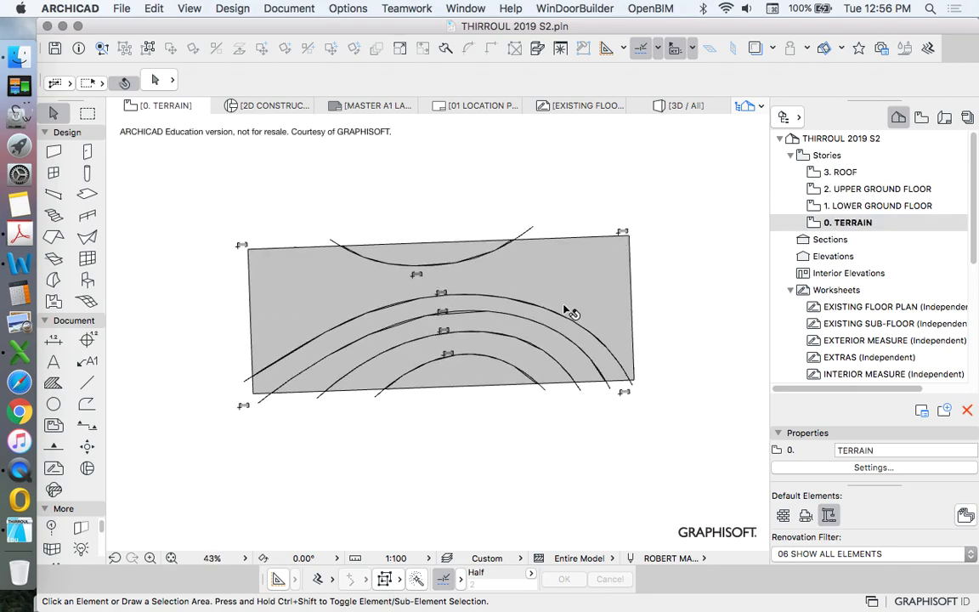
pyautogui.doubleClick(865, 190)
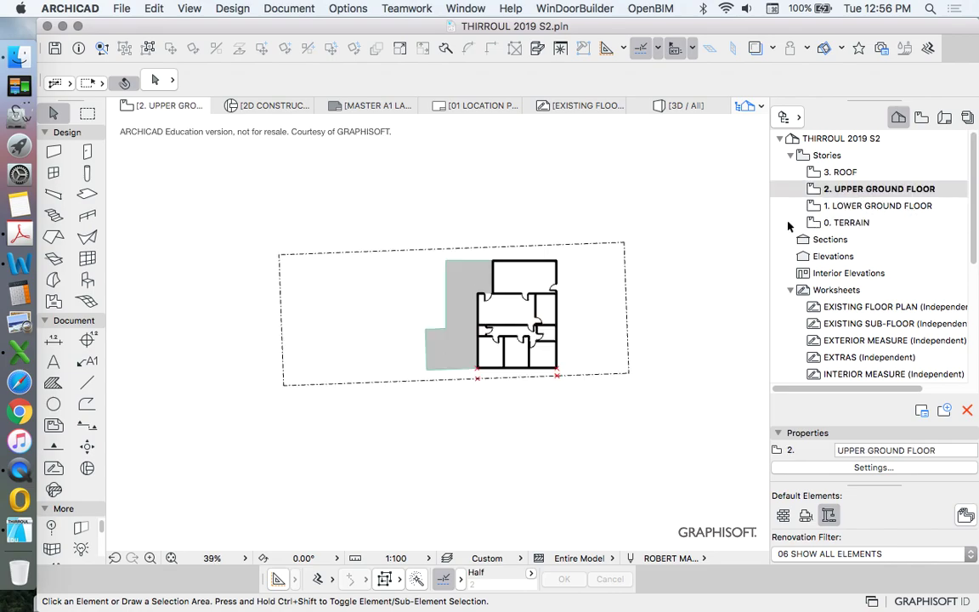
pyautogui.click(861, 206)
pyautogui.doubleClick(861, 207)
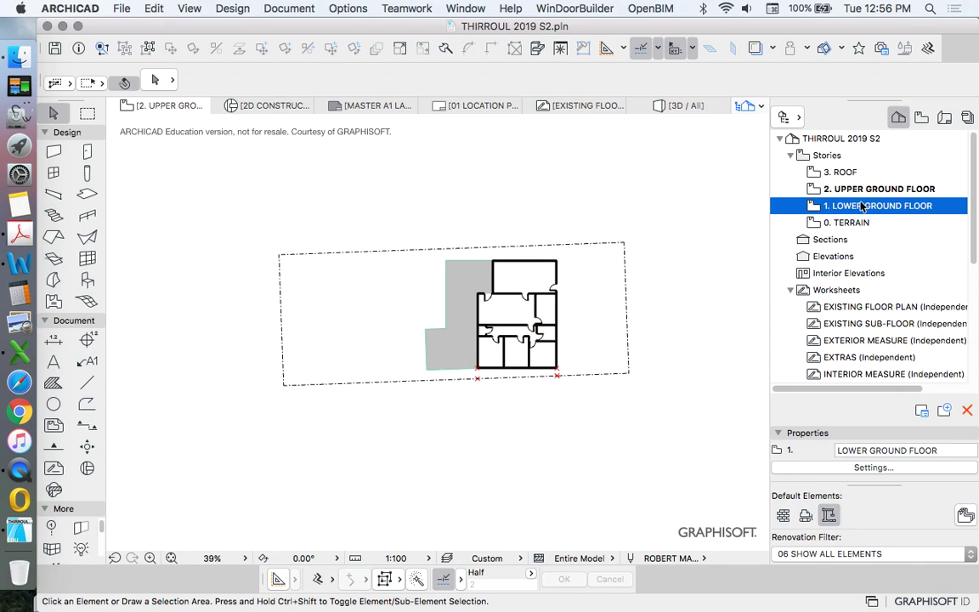
pyautogui.doubleClick(850, 189)
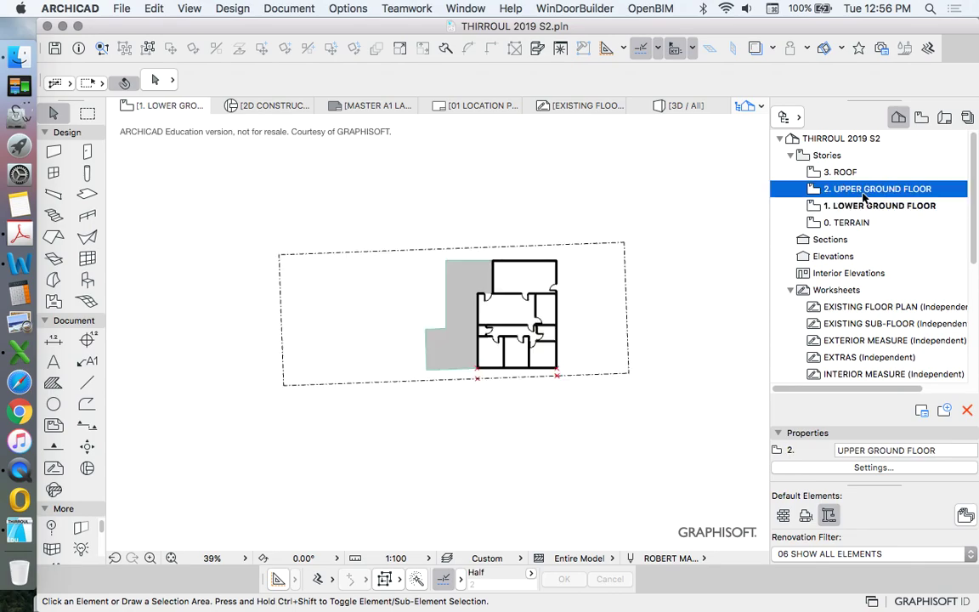
# Step: Select the dashed site boundary, then open the 1. LOWER GROUND FLOOR plan
pyautogui.click(573, 245)
pyautogui.scroll(-2, 571, 280)
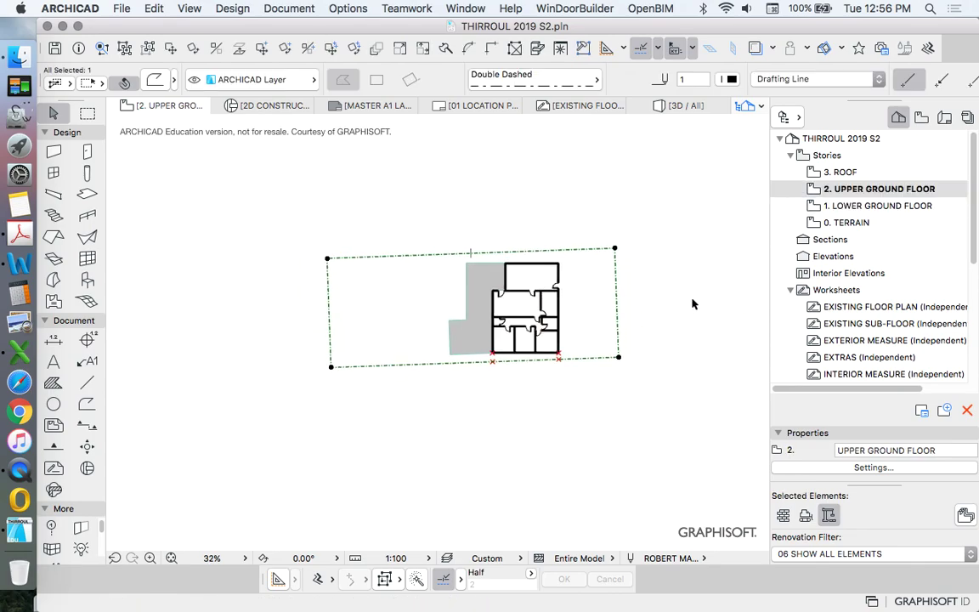
pyautogui.click(905, 207)
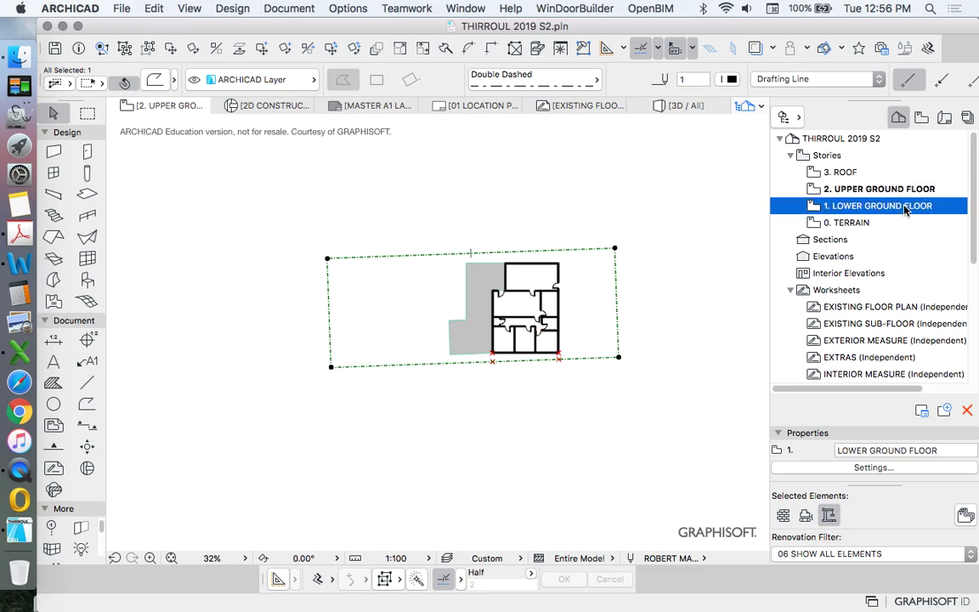
pyautogui.doubleClick(905, 208)
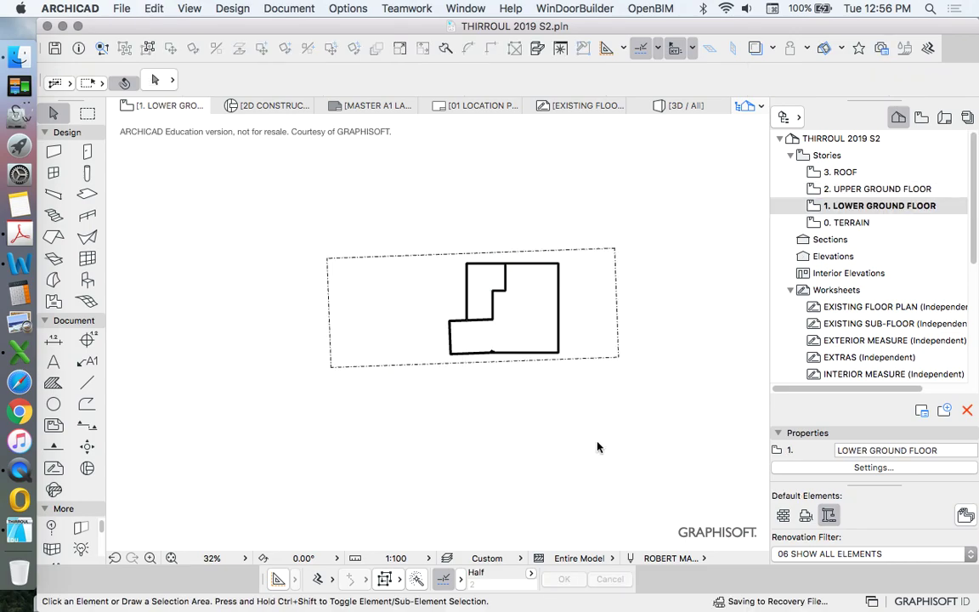
pyautogui.scroll(-2, 518, 307)
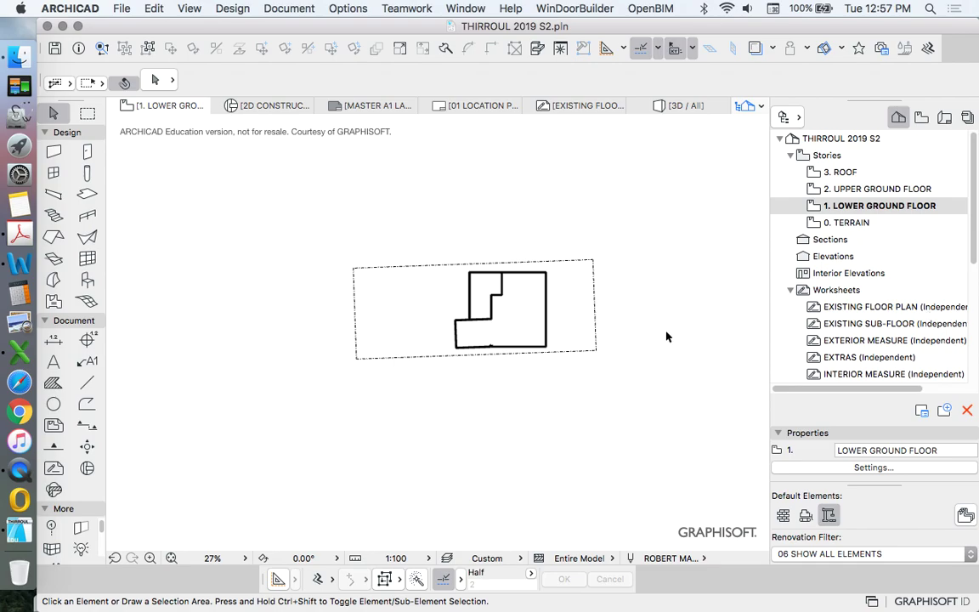
pyautogui.scroll(5, 507, 302)
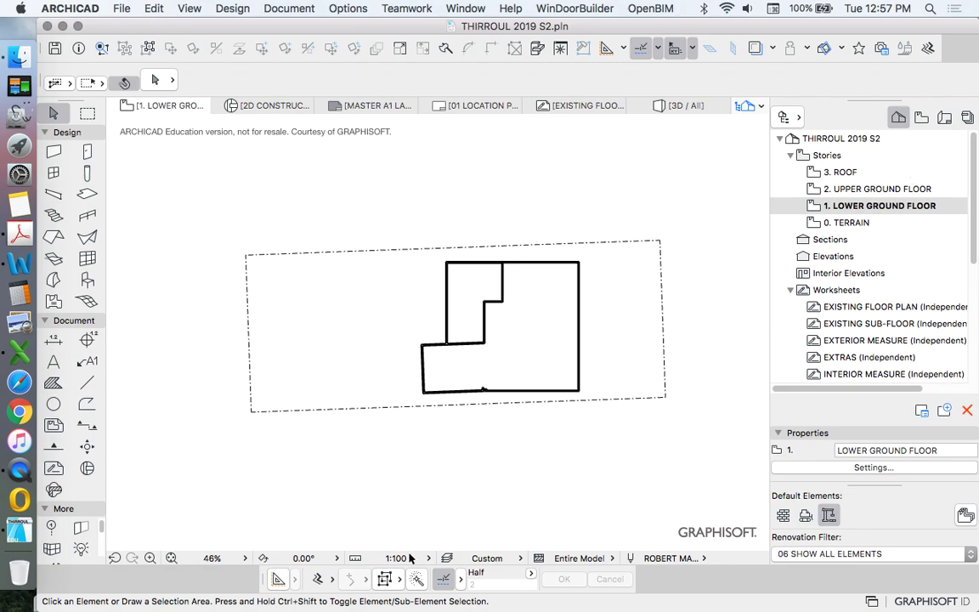
pyautogui.click(921, 117)
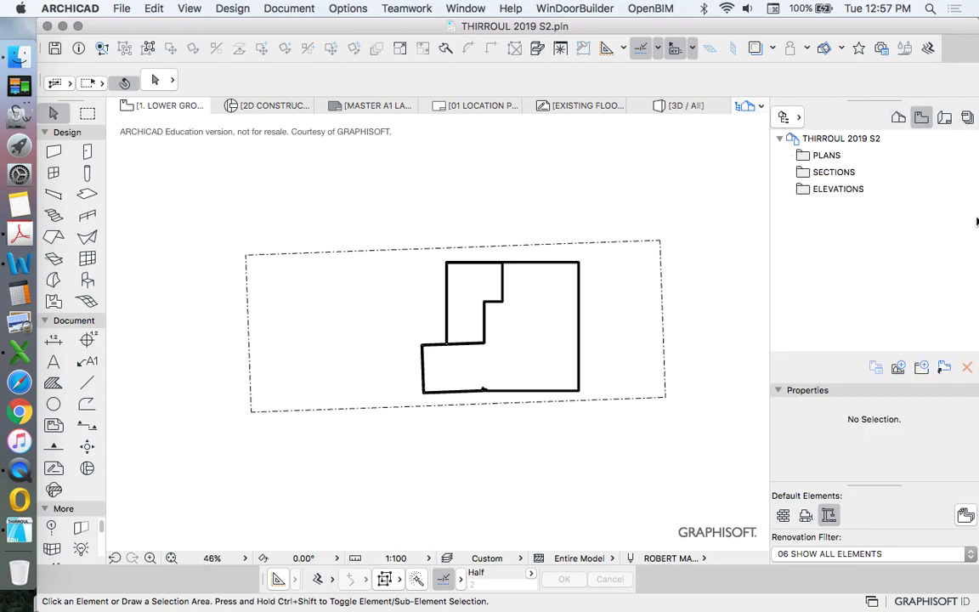
pyautogui.click(898, 118)
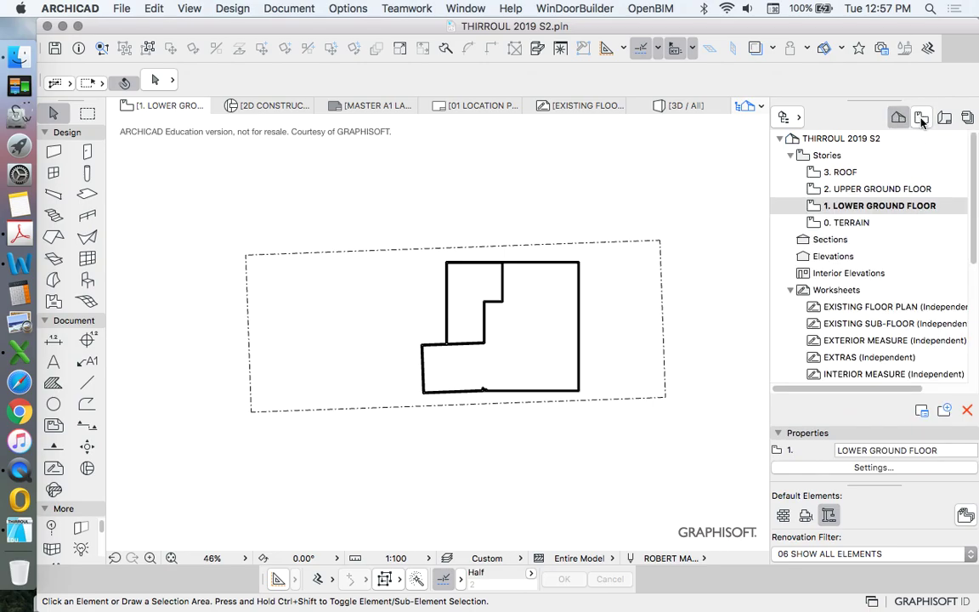
pyautogui.click(921, 118)
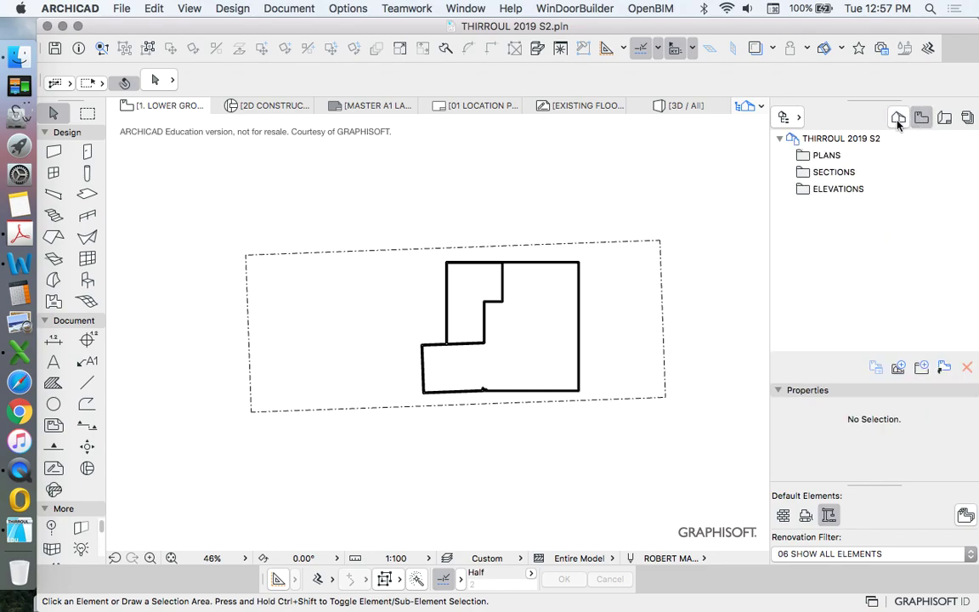
pyautogui.click(898, 119)
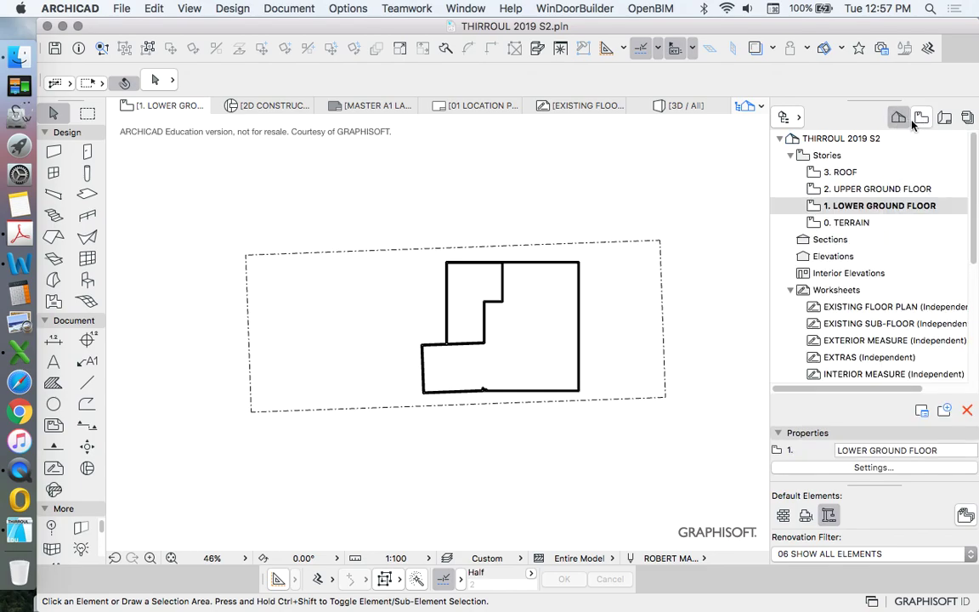
pyautogui.click(921, 118)
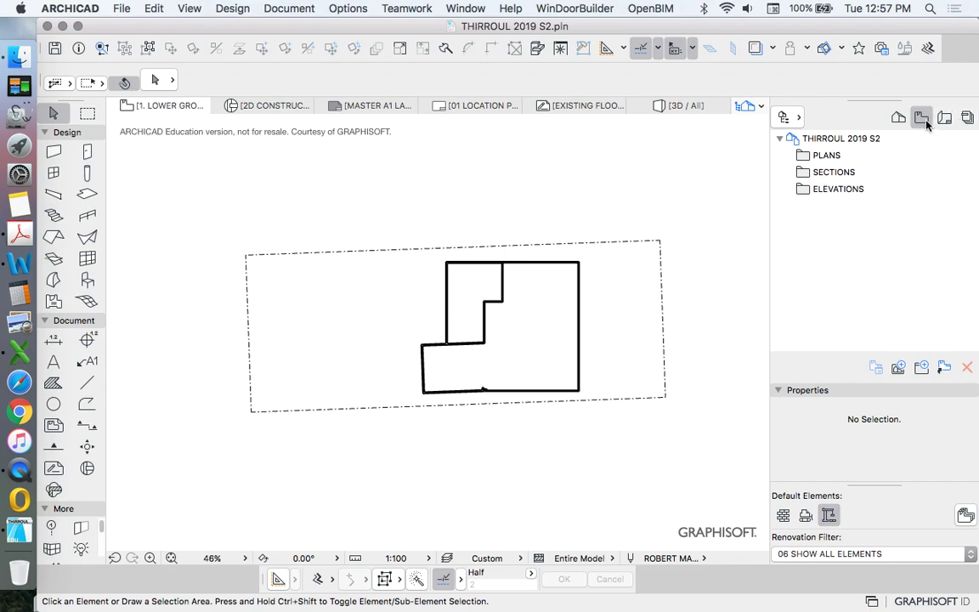
pyautogui.click(808, 174)
pyautogui.click(803, 189)
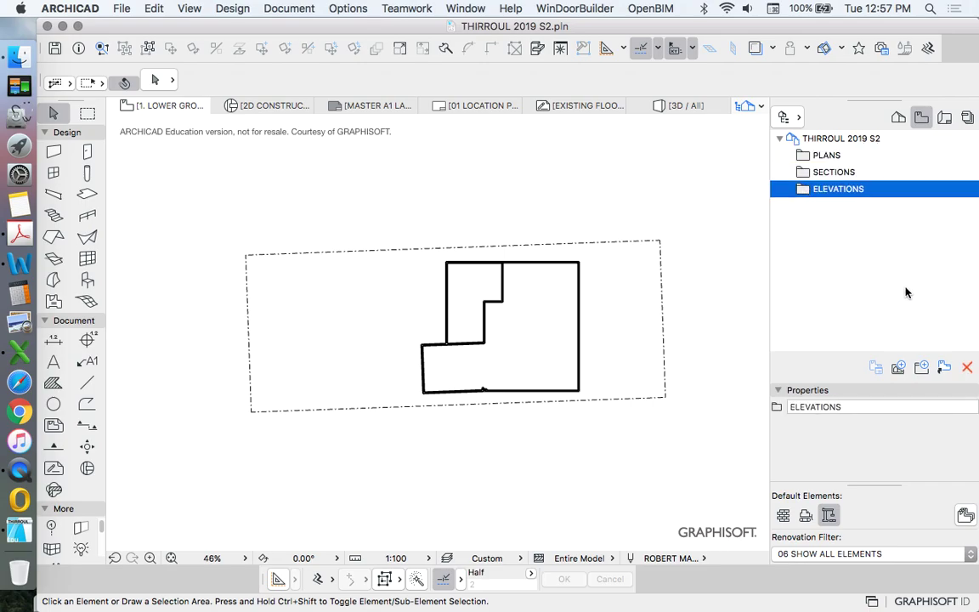
# Step: Add a new view folder named 3D'S, then return to the Project Map storey list
pyautogui.click(870, 263)
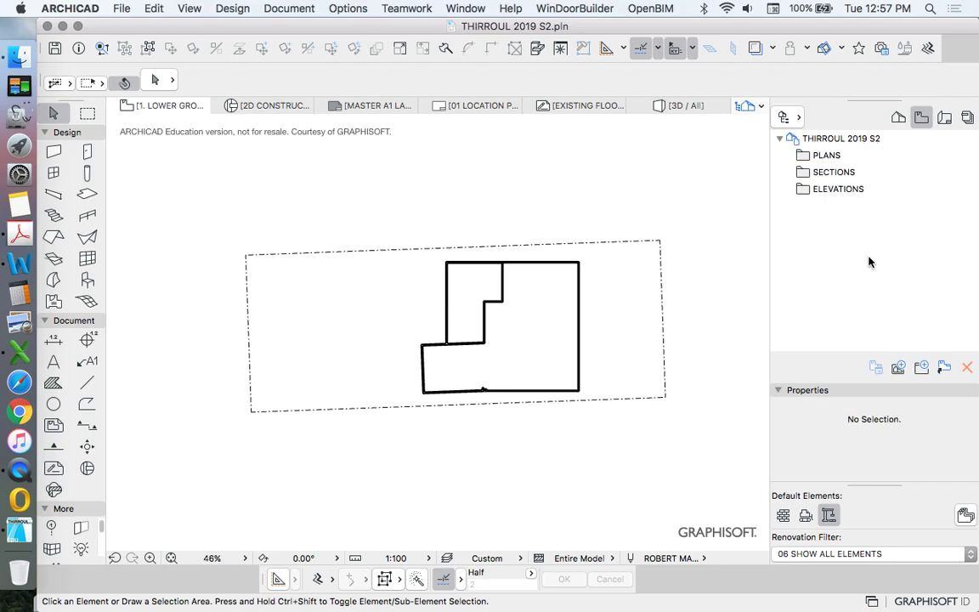
pyautogui.click(922, 368)
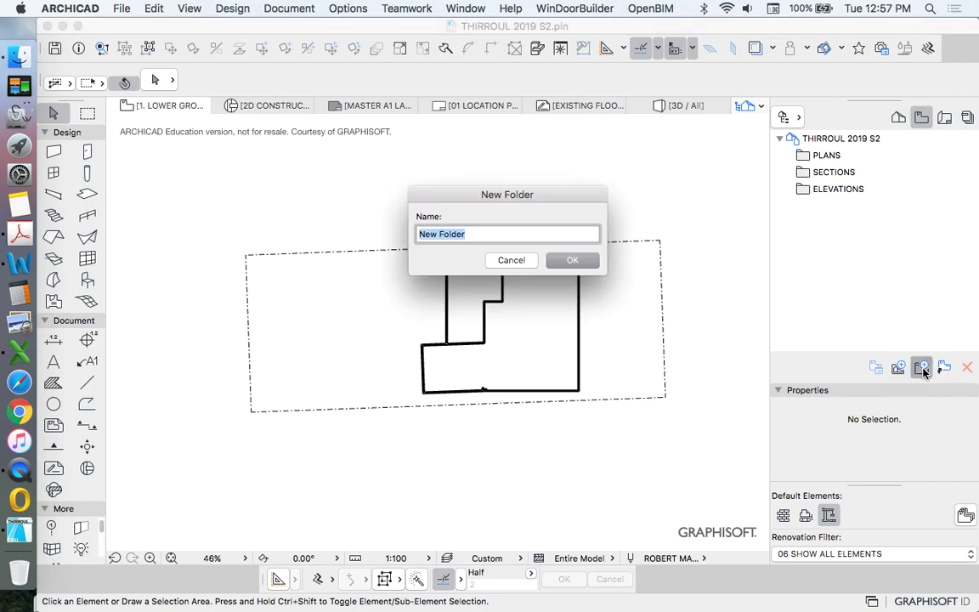
pyautogui.write('3d')
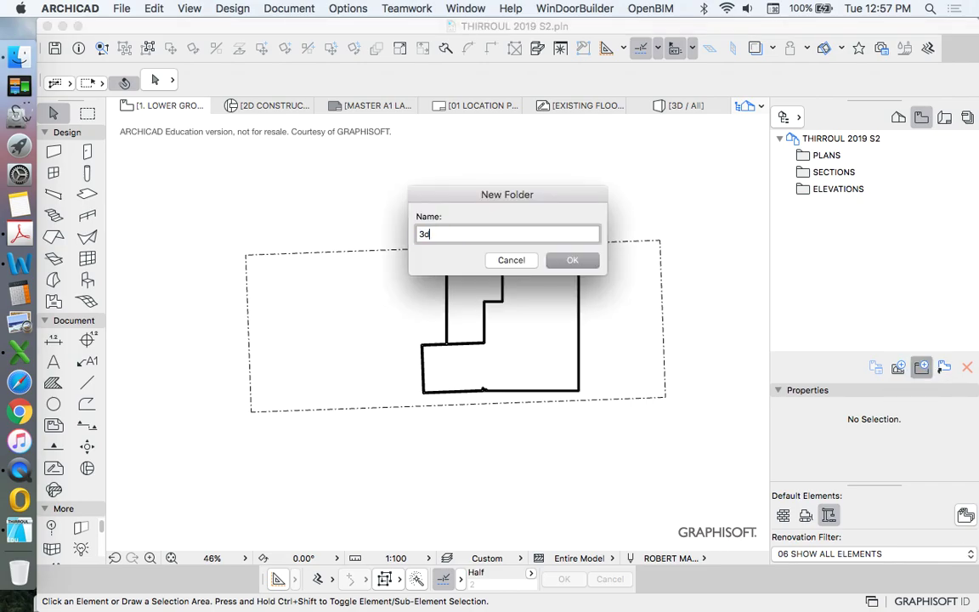
pyautogui.write("'S")
pyautogui.press('Return')
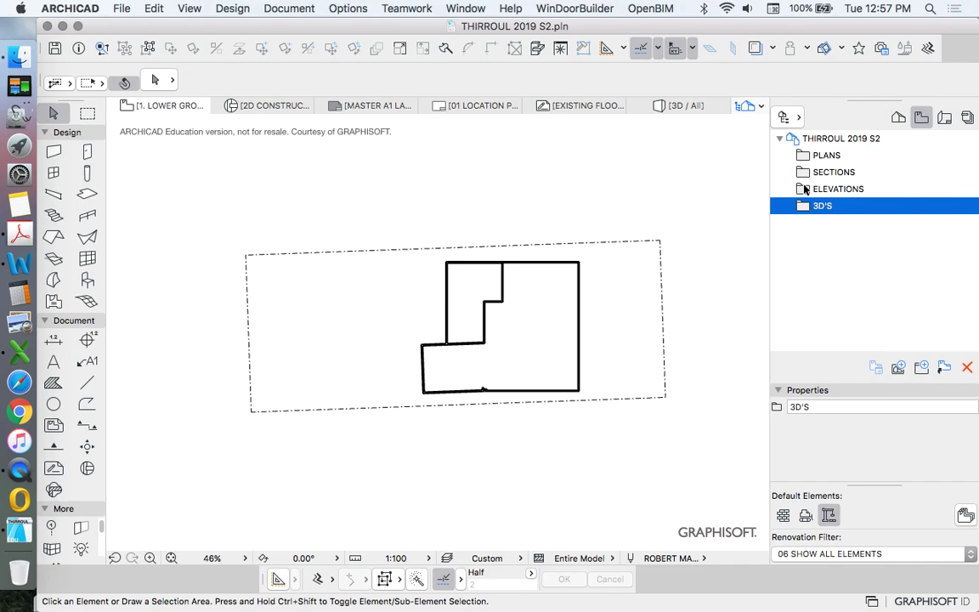
pyautogui.click(899, 116)
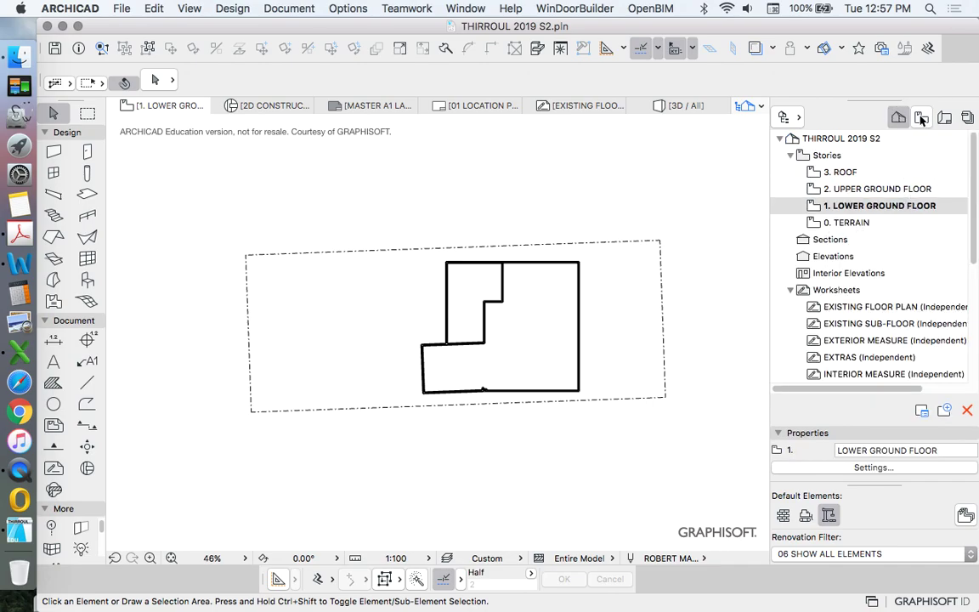
# Step: Start saving the current lower ground floor view into the PLANS folder with Save Current View
pyautogui.click(921, 116)
pyautogui.click(826, 156)
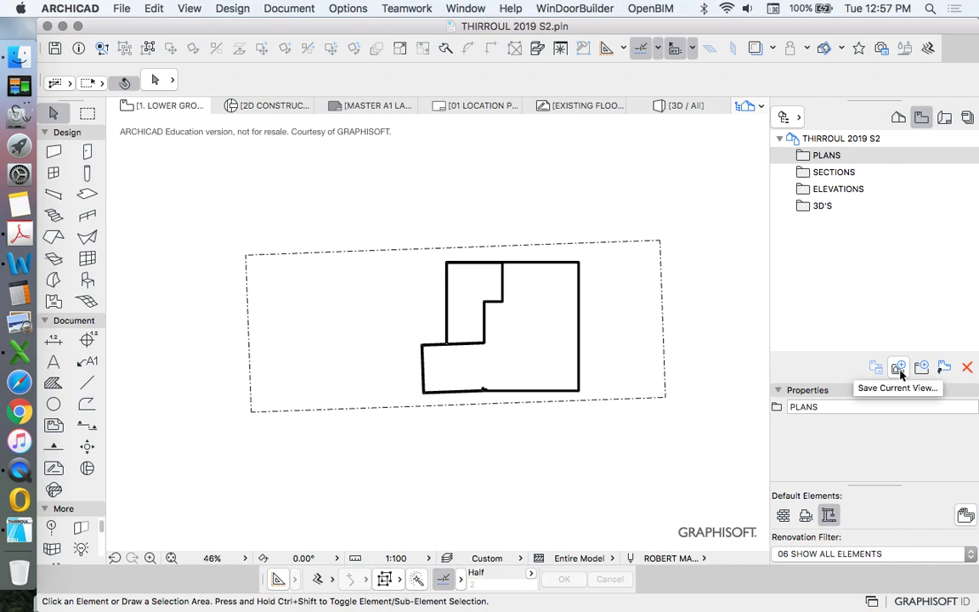
pyautogui.rightClick(826, 159)
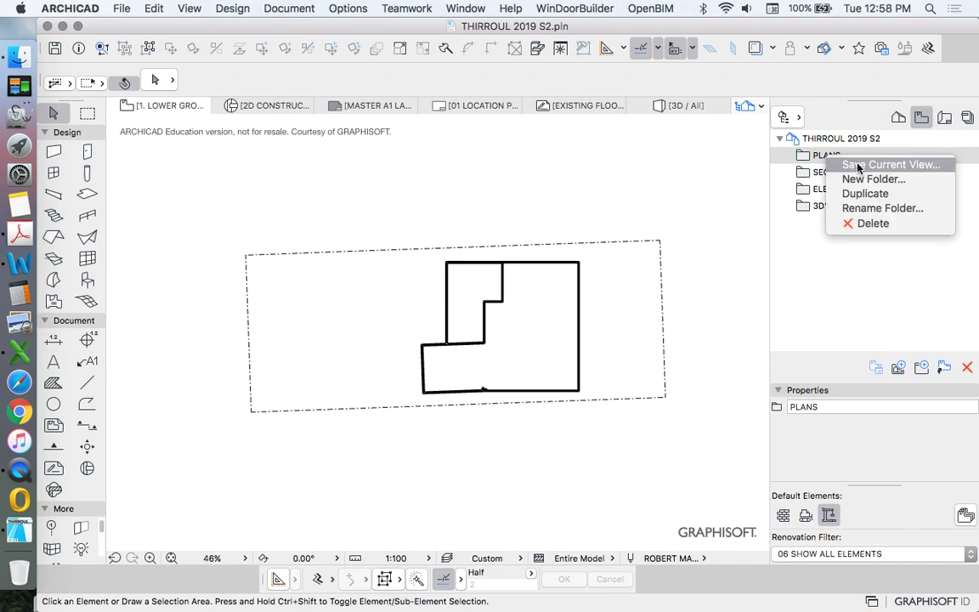
pyautogui.click(858, 164)
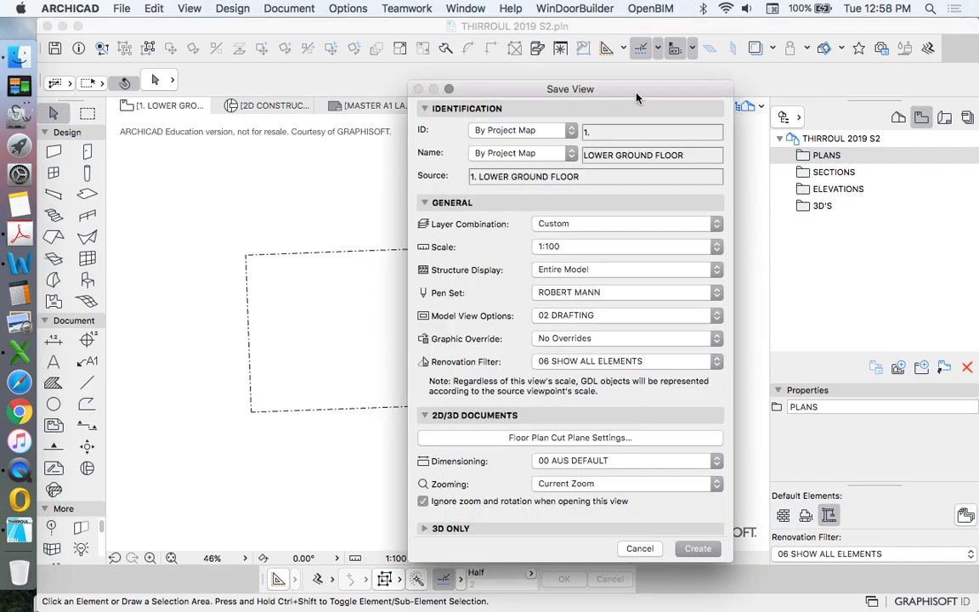
pyautogui.moveTo(649, 88); pyautogui.dragTo(554, 82)
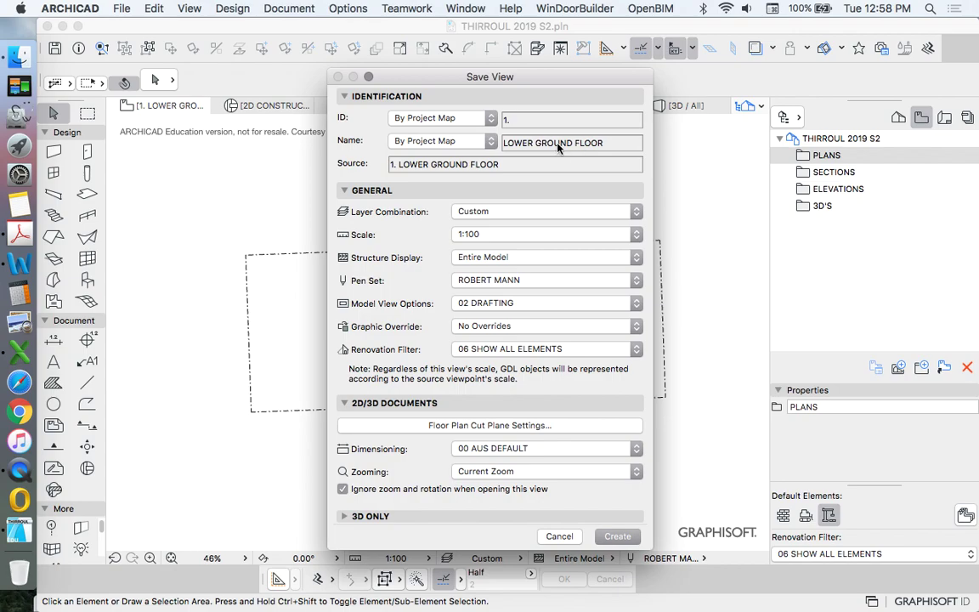
# Step: Give the view the custom name LOWER GROUND FLOOR PLAN and set its ID to None
pyautogui.click(440, 141)
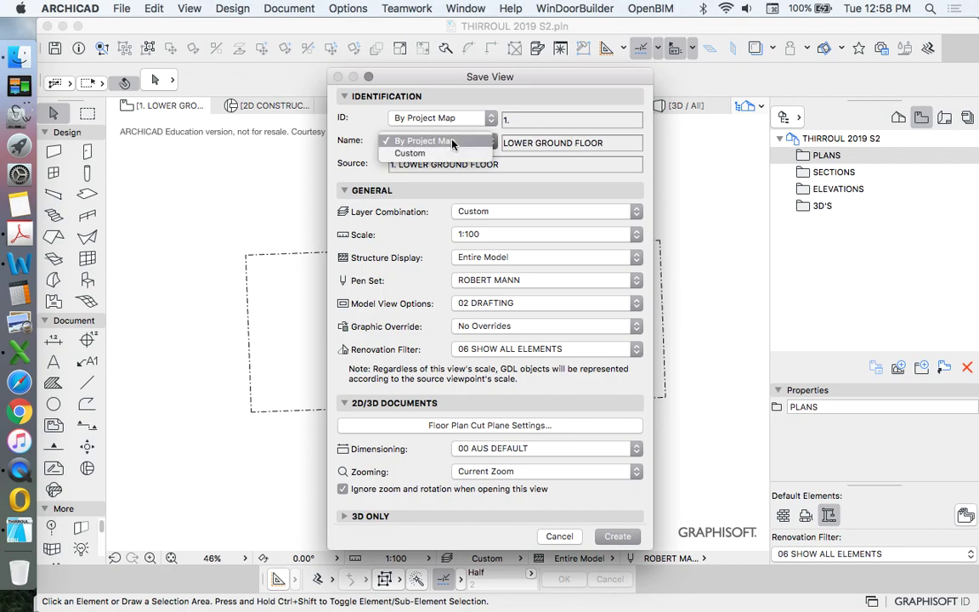
pyautogui.click(450, 154)
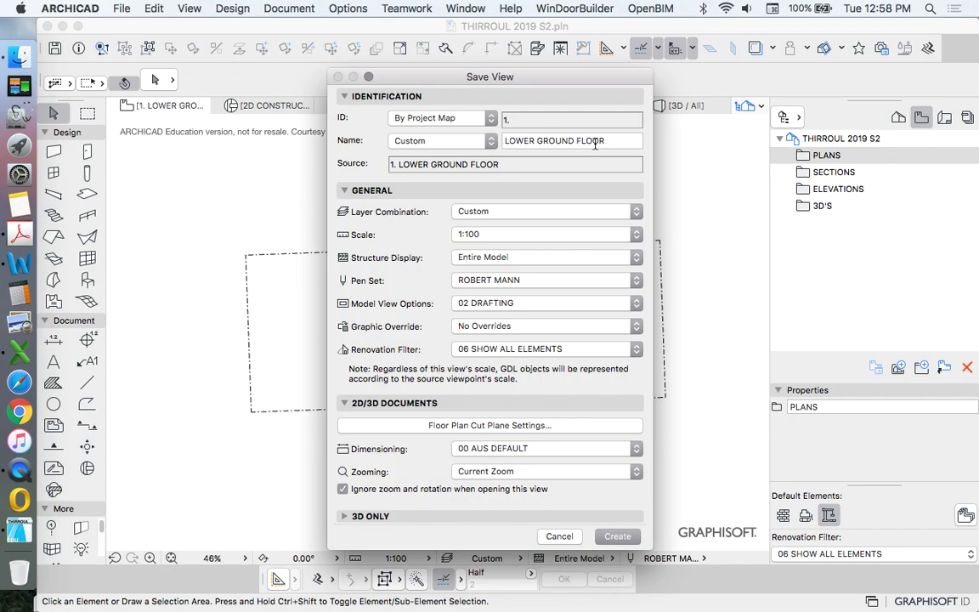
pyautogui.click(620, 140)
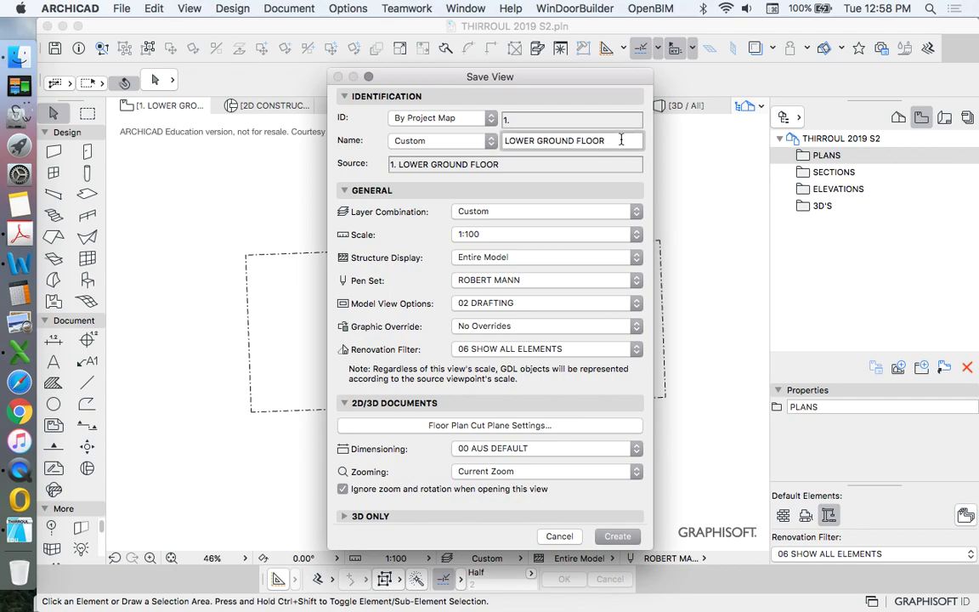
pyautogui.write('PLAN')
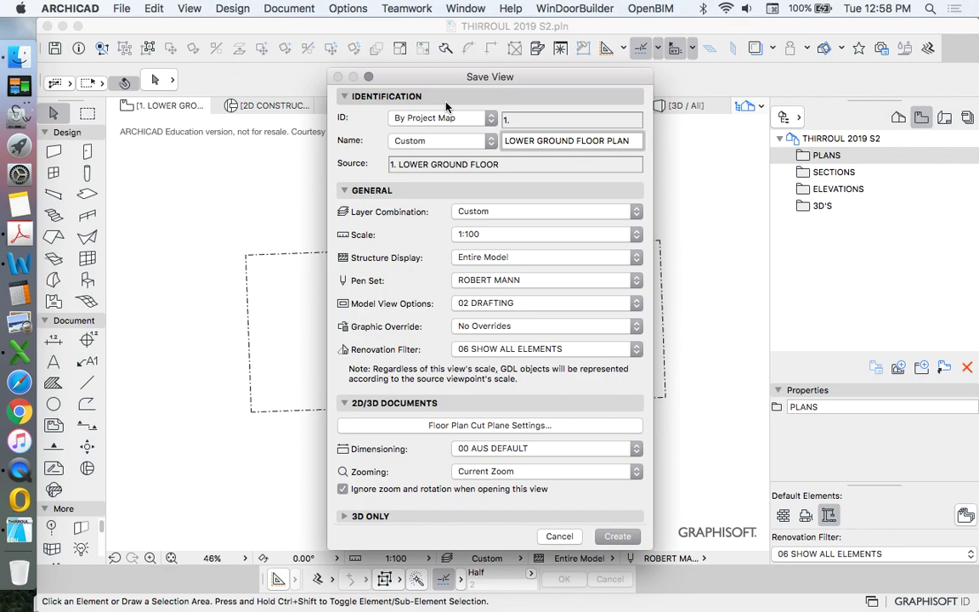
pyautogui.click(442, 119)
pyautogui.click(446, 126)
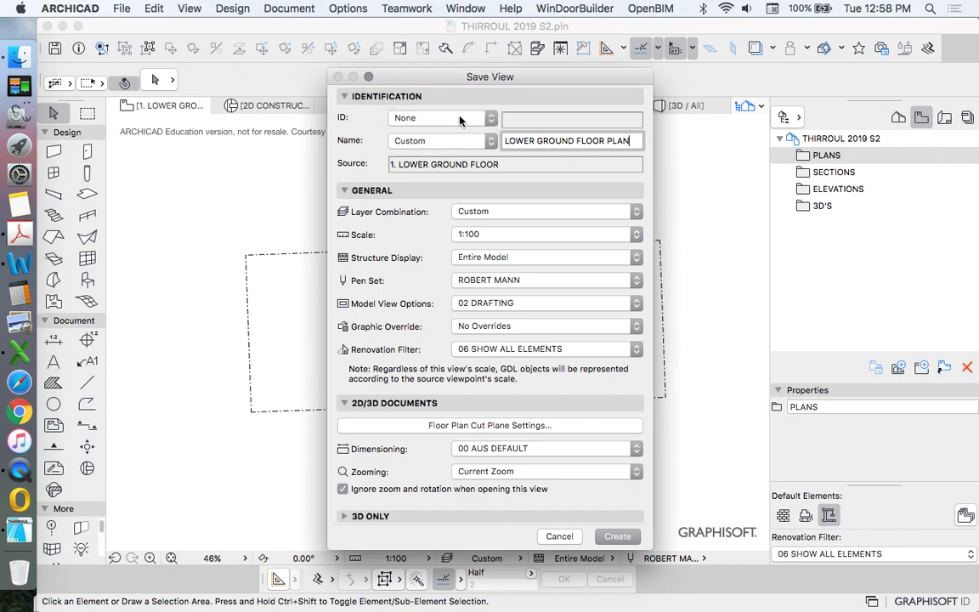
# Step: Use layer combination 115 - PLAN - ARCHITECTURAL at scale 1:100, keeping the current pen set
pyautogui.click(536, 211)
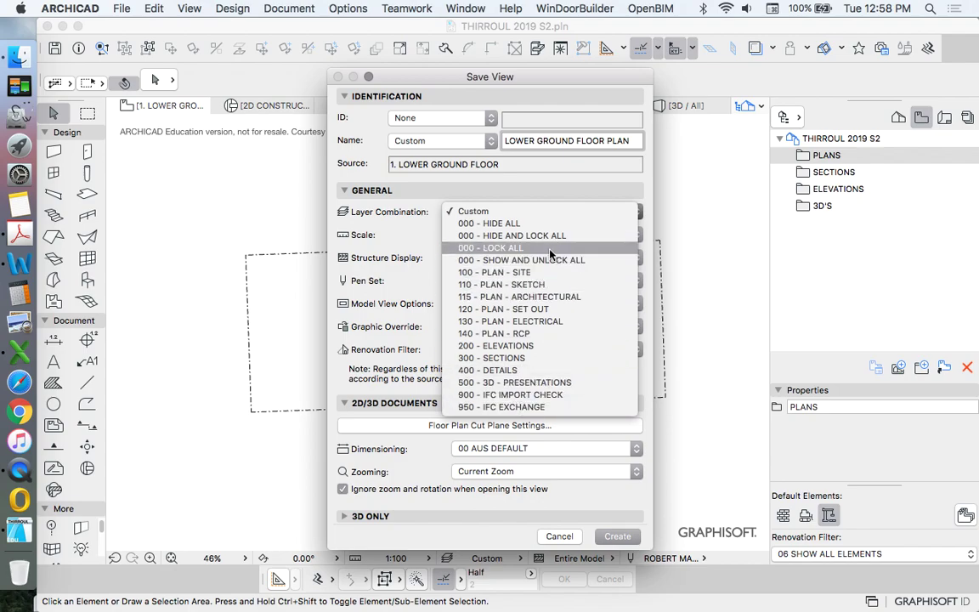
pyautogui.click(509, 297)
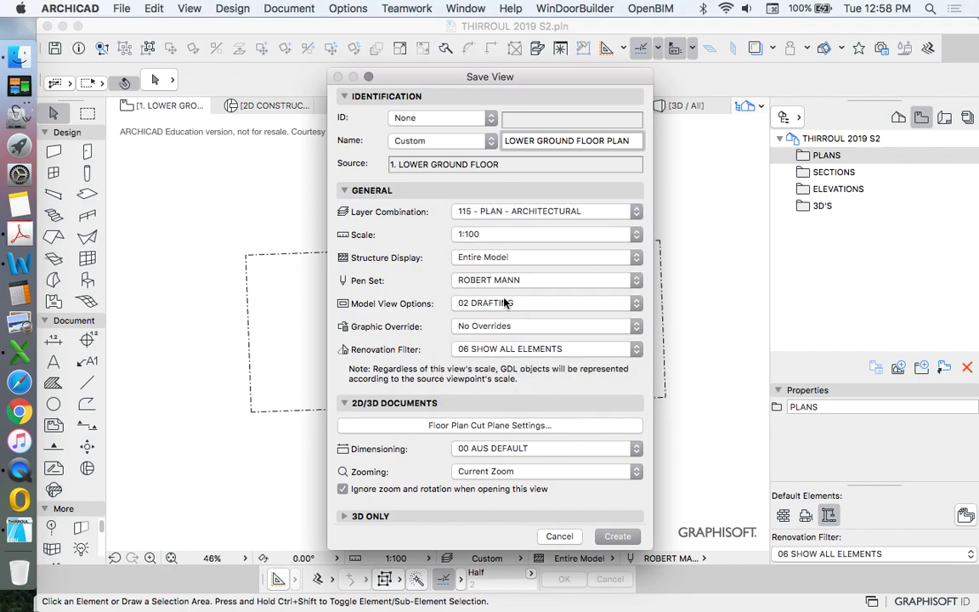
pyautogui.click(508, 235)
pyautogui.click(505, 240)
pyautogui.moveTo(461, 75); pyautogui.dragTo(691, 42)
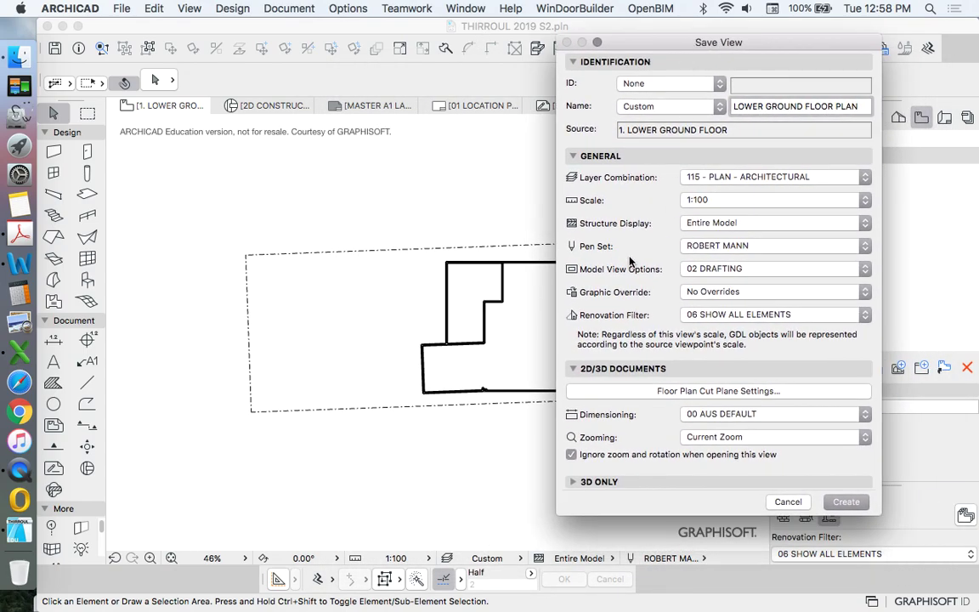
pyautogui.click(730, 246)
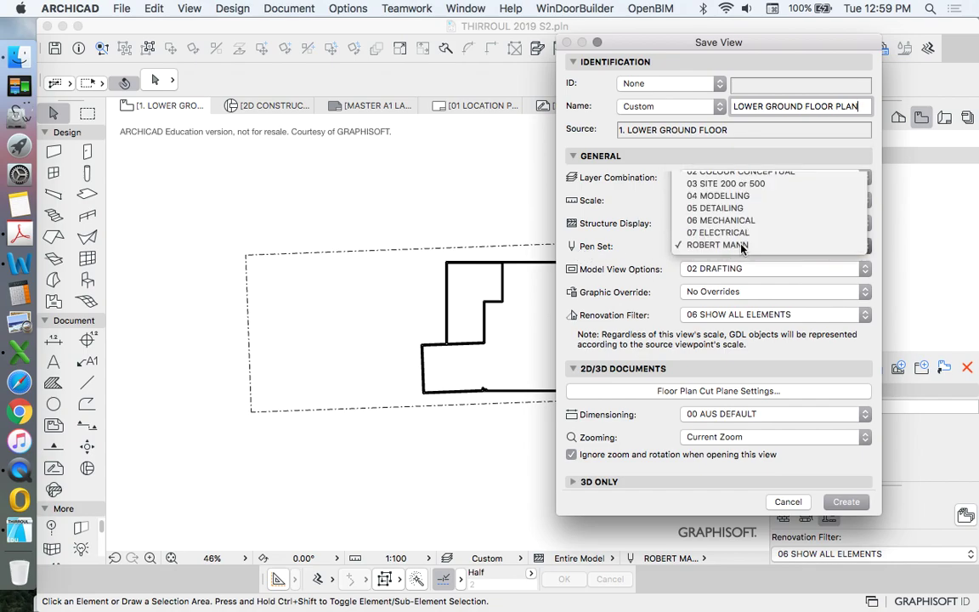
pyautogui.click(742, 247)
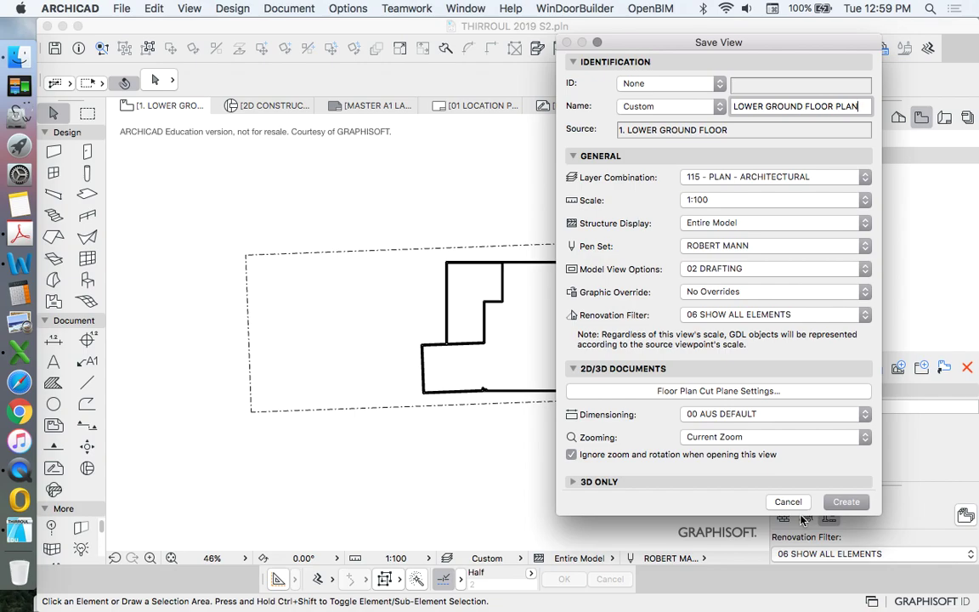
# Step: Create the LOWER GROUND FLOOR PLAN view in the PLANS folder
pyautogui.click(844, 502)
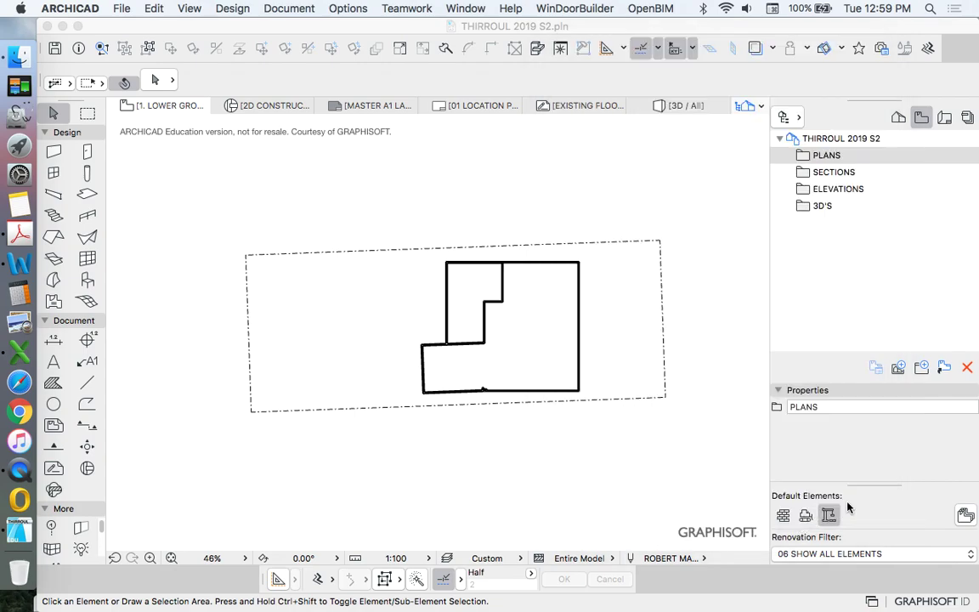
pyautogui.scroll(-3, 378, 313)
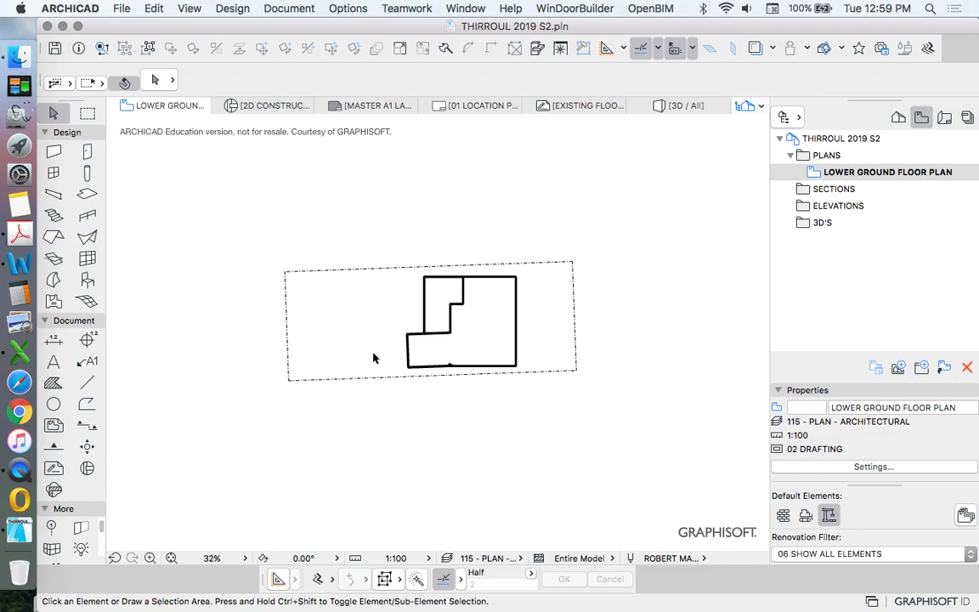
pyautogui.scroll(3, 513, 347)
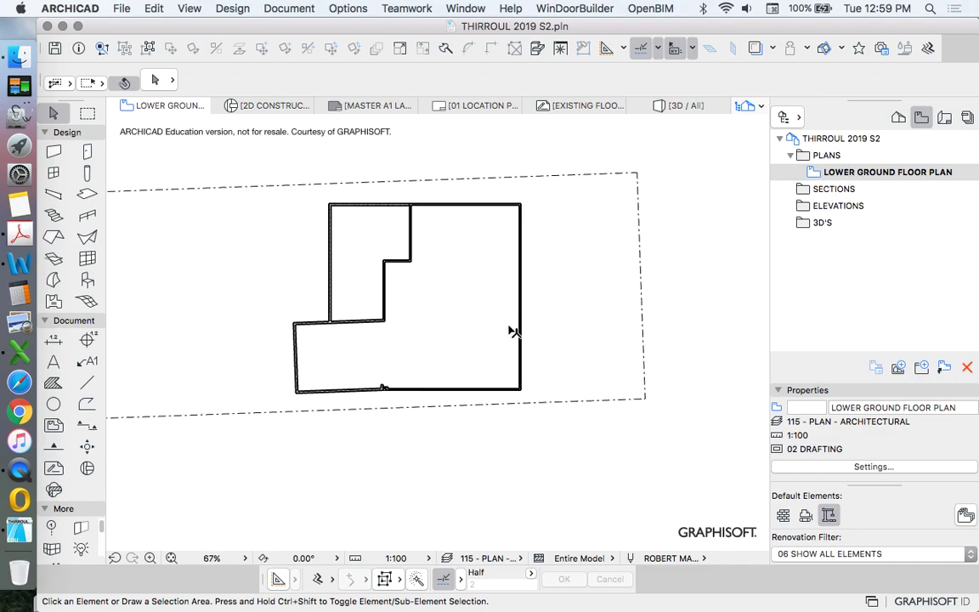
pyautogui.scroll(5, 426, 309)
pyautogui.scroll(-6, 372, 314)
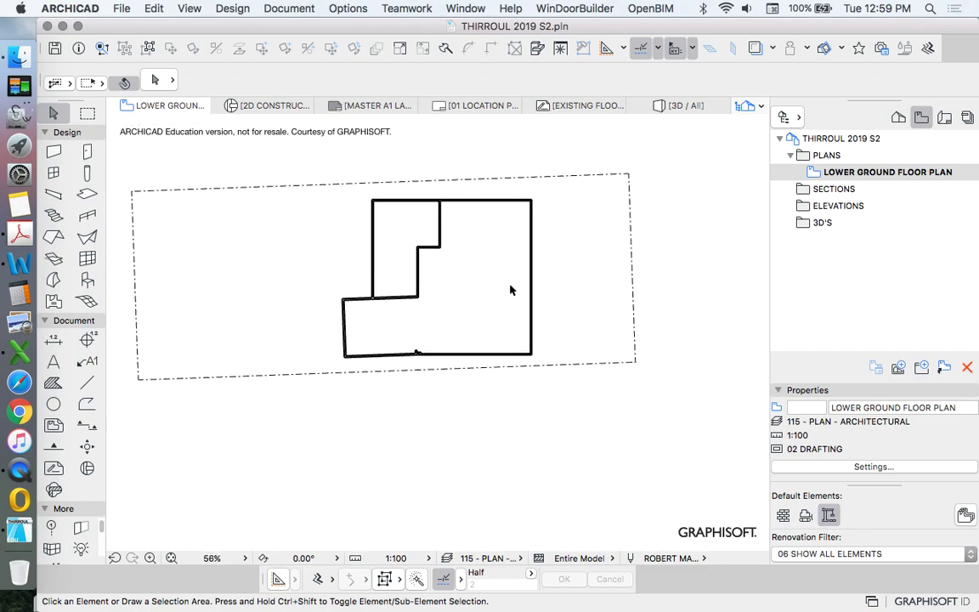
# Step: Open 2. UPPER GROUND FLOOR and begin saving it into PLANS, editing the view name
pyautogui.click(898, 118)
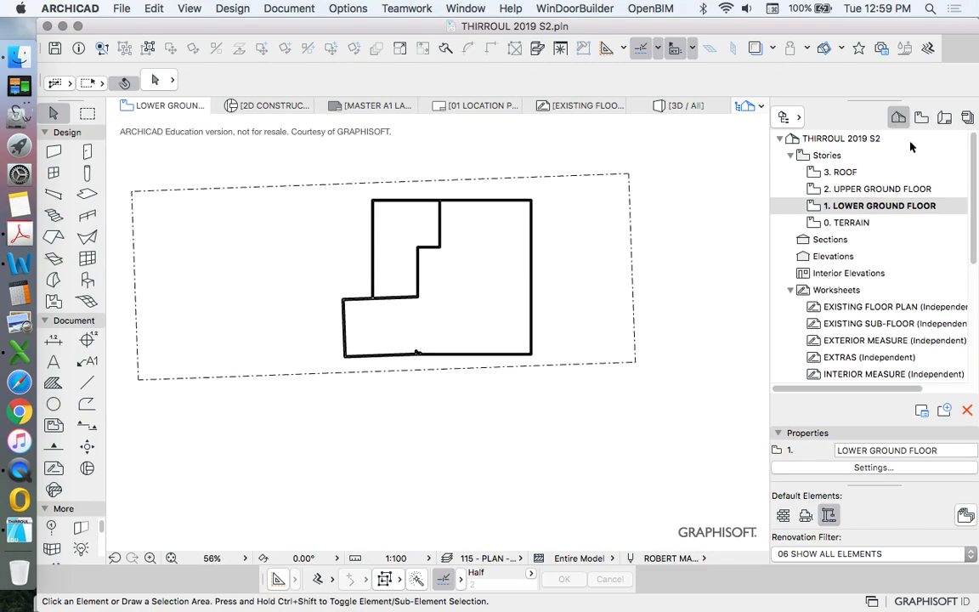
pyautogui.doubleClick(854, 190)
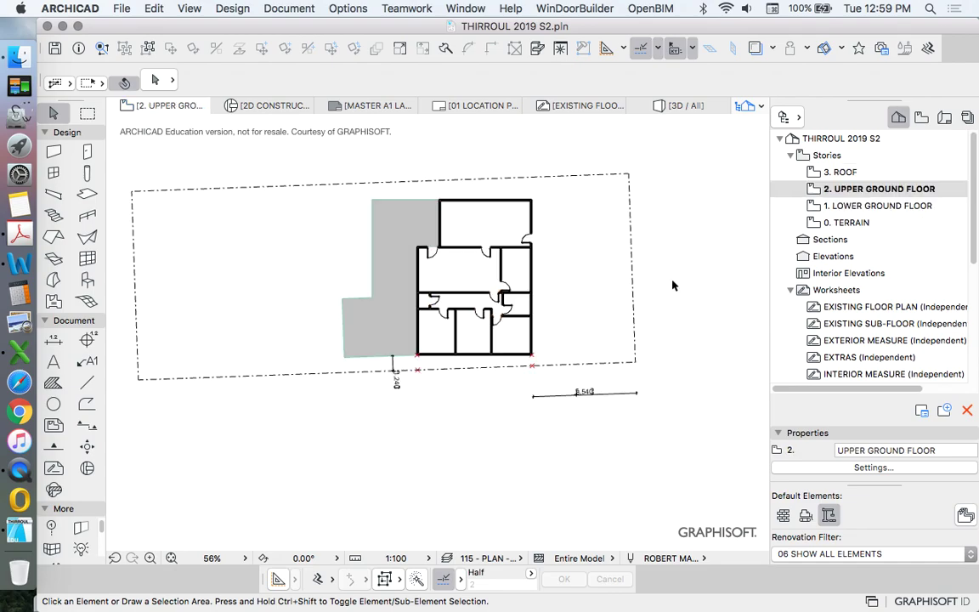
pyautogui.scroll(-3, 542, 299)
pyautogui.scroll(4, 536, 283)
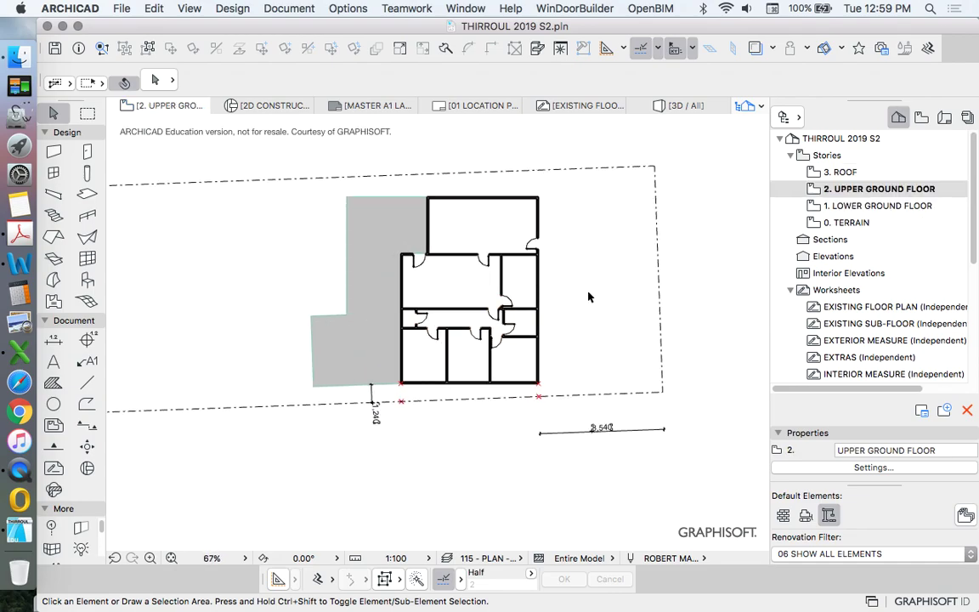
pyautogui.click(921, 117)
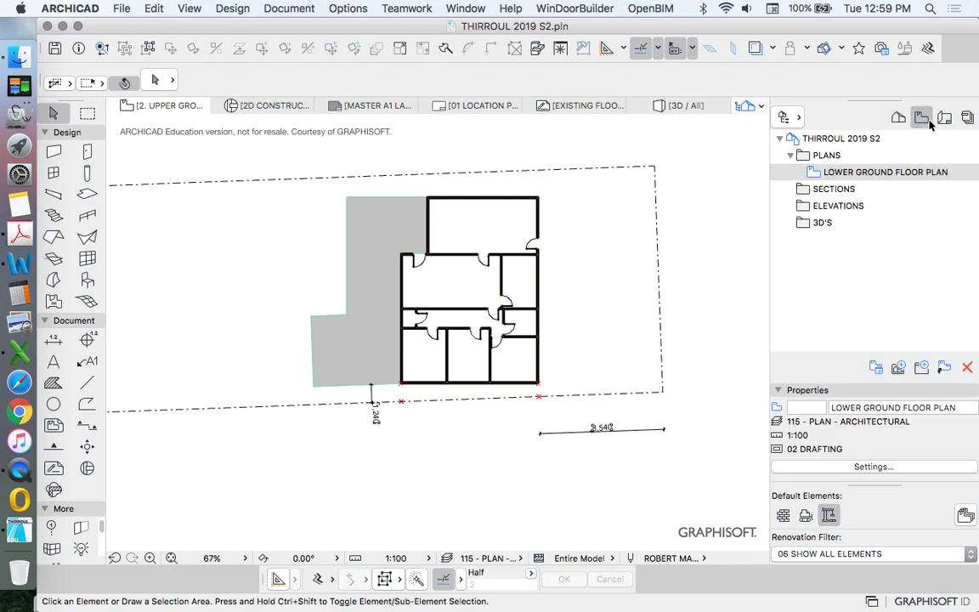
pyautogui.rightClick(830, 155)
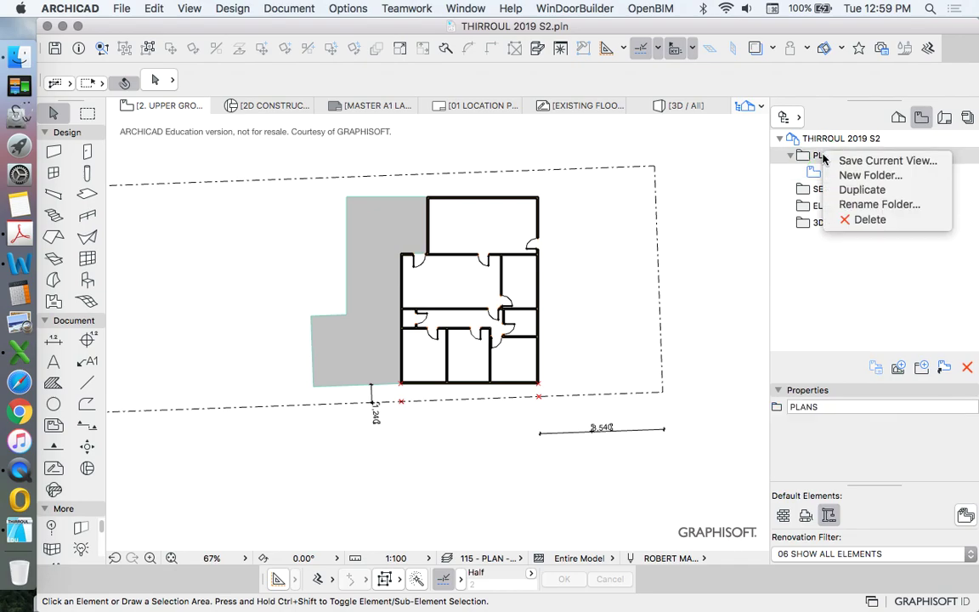
pyautogui.click(866, 161)
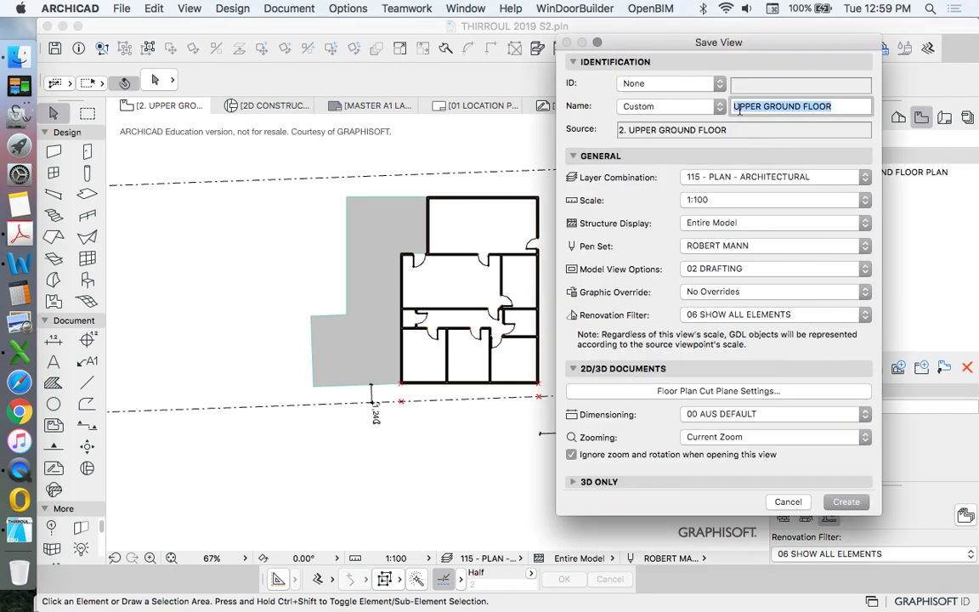
pyautogui.click(839, 107)
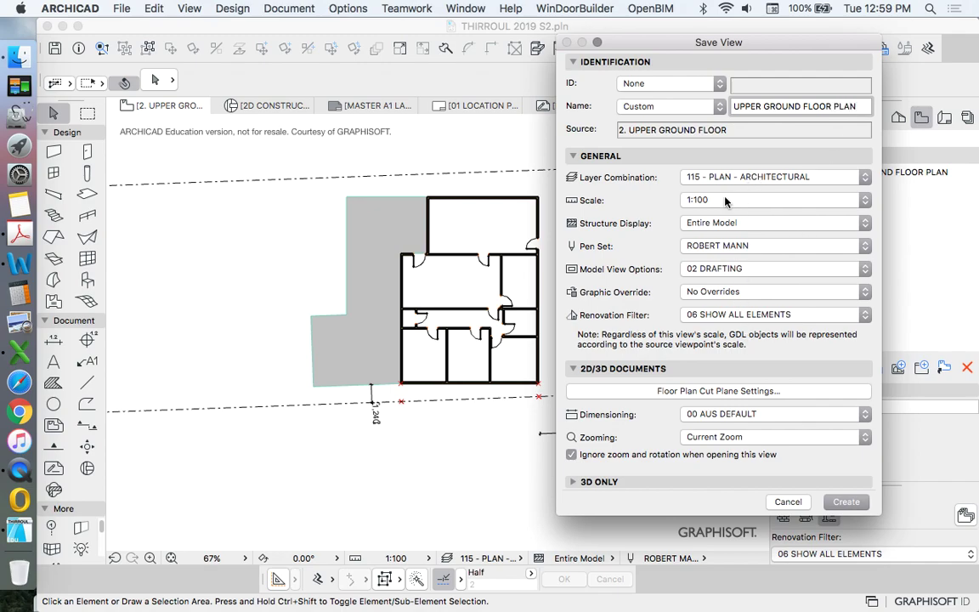
pyautogui.click(846, 501)
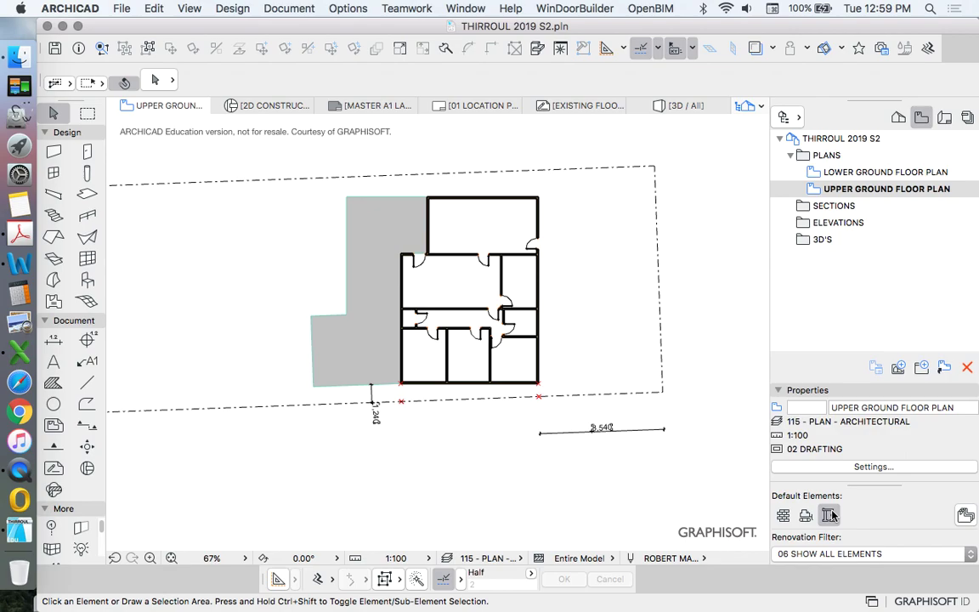
pyautogui.scroll(-3, 399, 393)
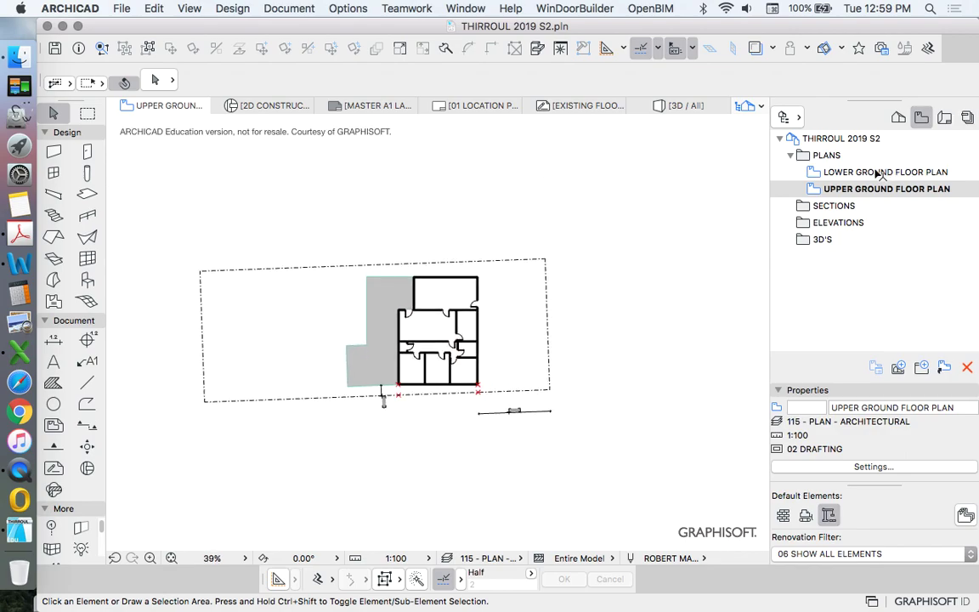
pyautogui.click(849, 173)
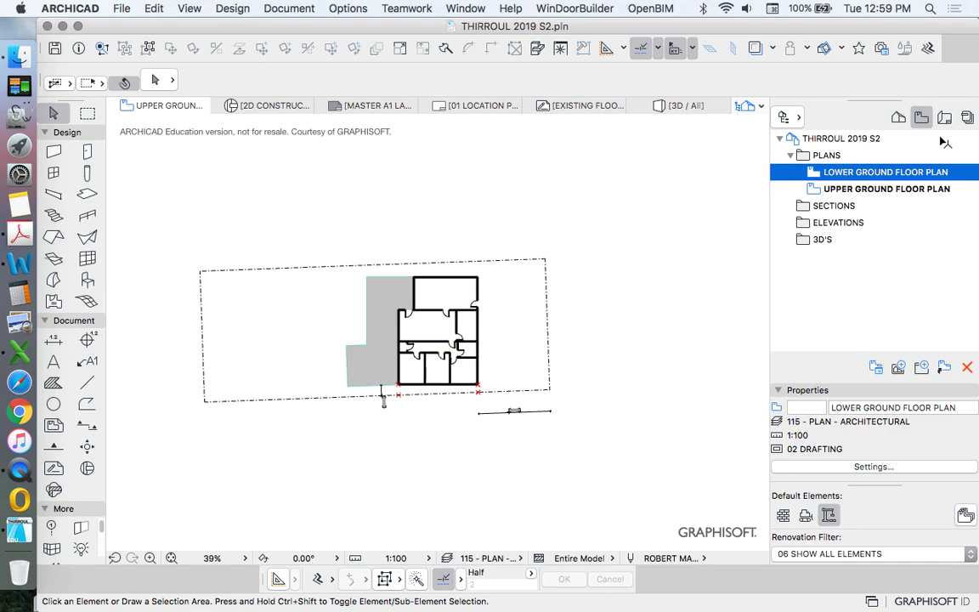
pyautogui.doubleClick(839, 174)
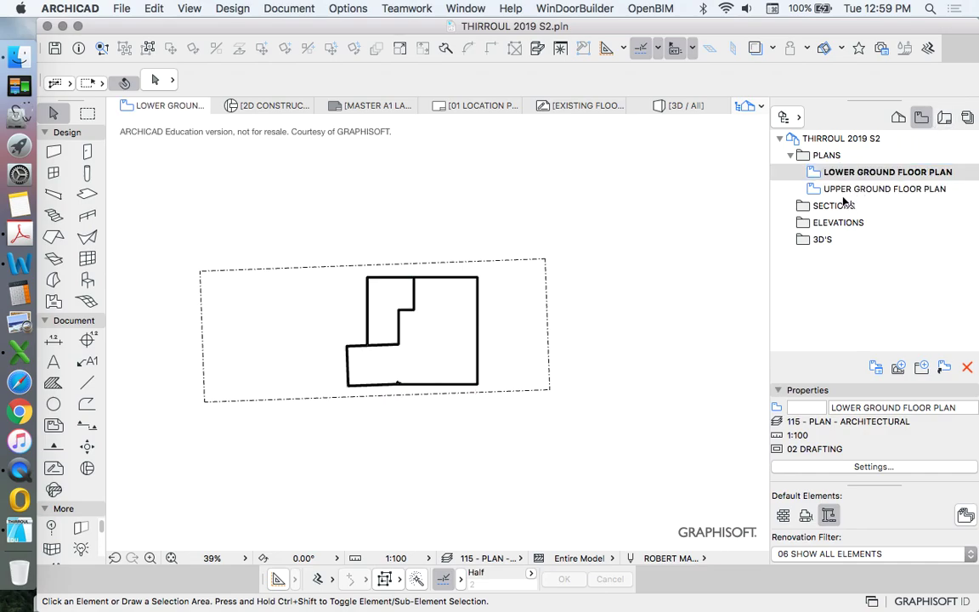
pyautogui.click(839, 189)
pyautogui.doubleClick(841, 190)
pyautogui.scroll(5, 437, 344)
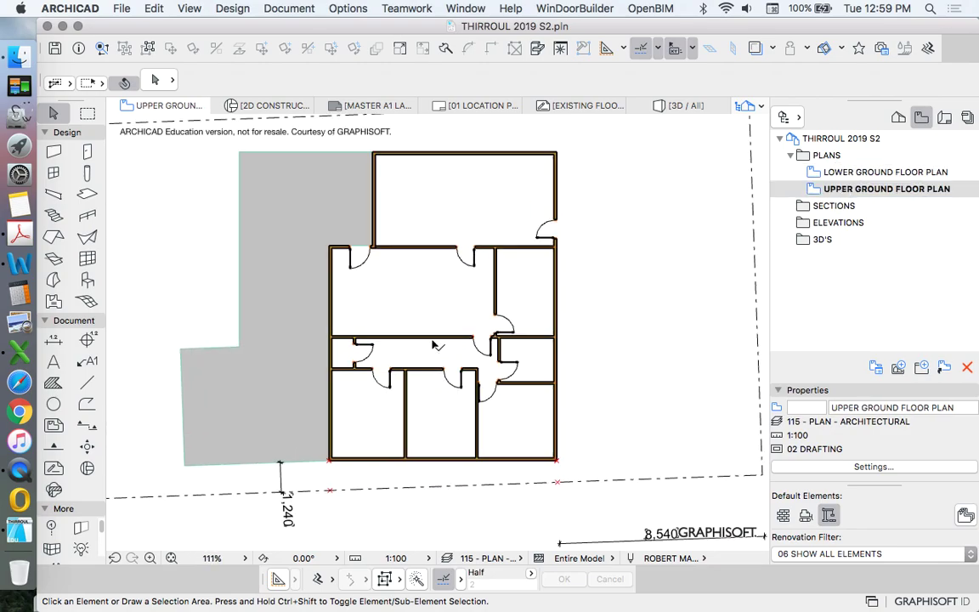
pyautogui.scroll(-5, 431, 273)
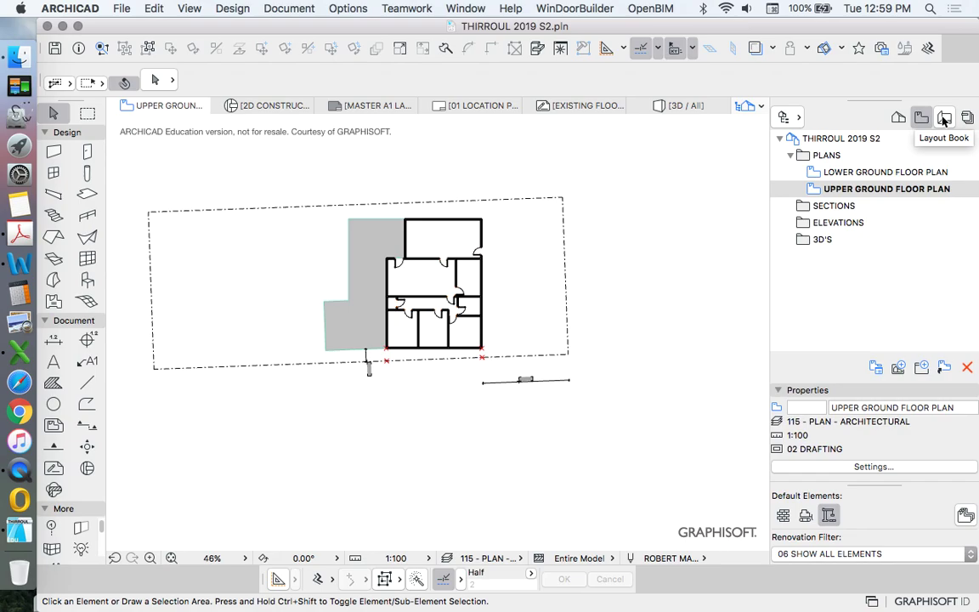
# Step: Set all four margins of the A3 LANDSCAPE master layout to 5 mm
pyautogui.click(944, 118)
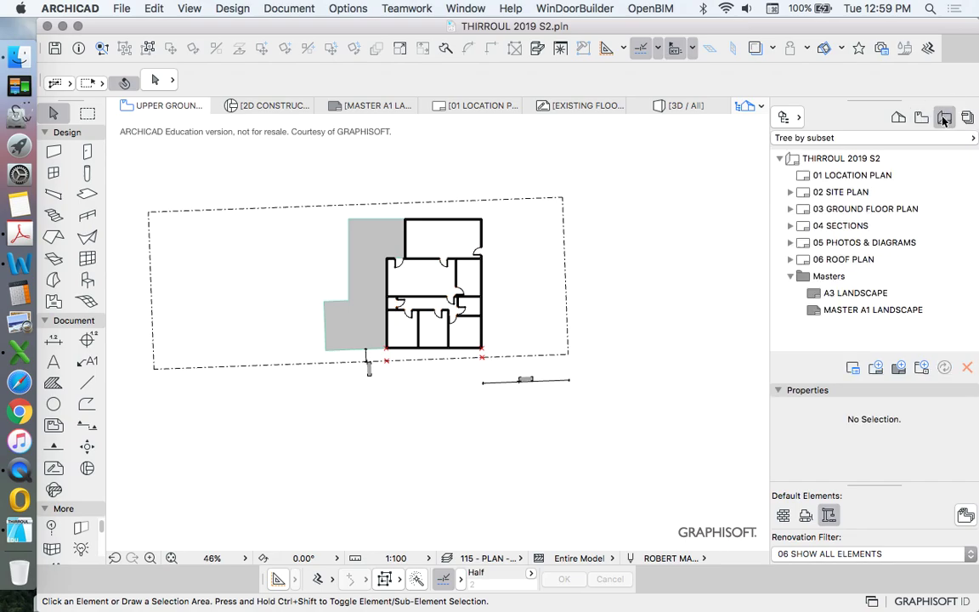
pyautogui.rightClick(837, 292)
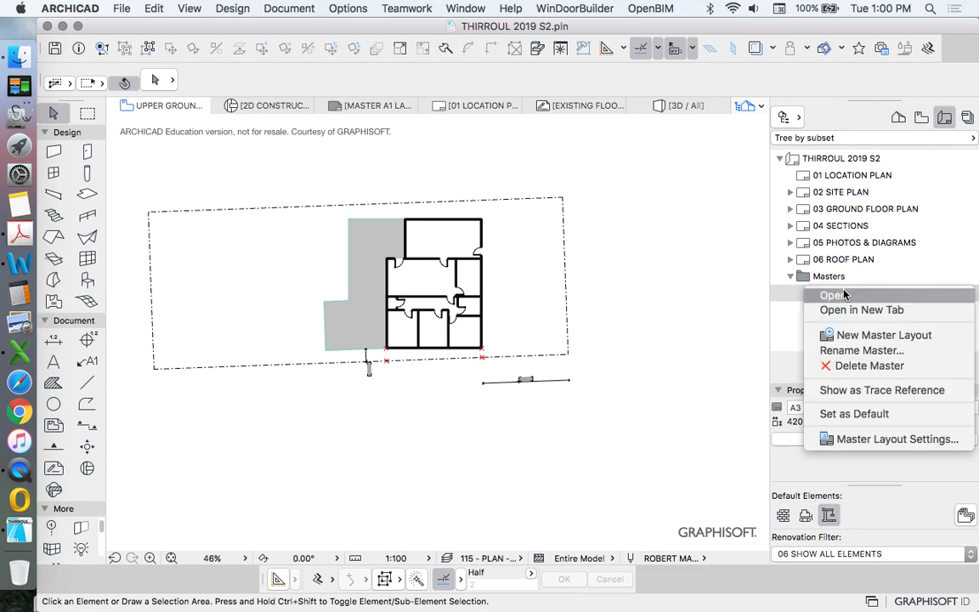
pyautogui.click(863, 437)
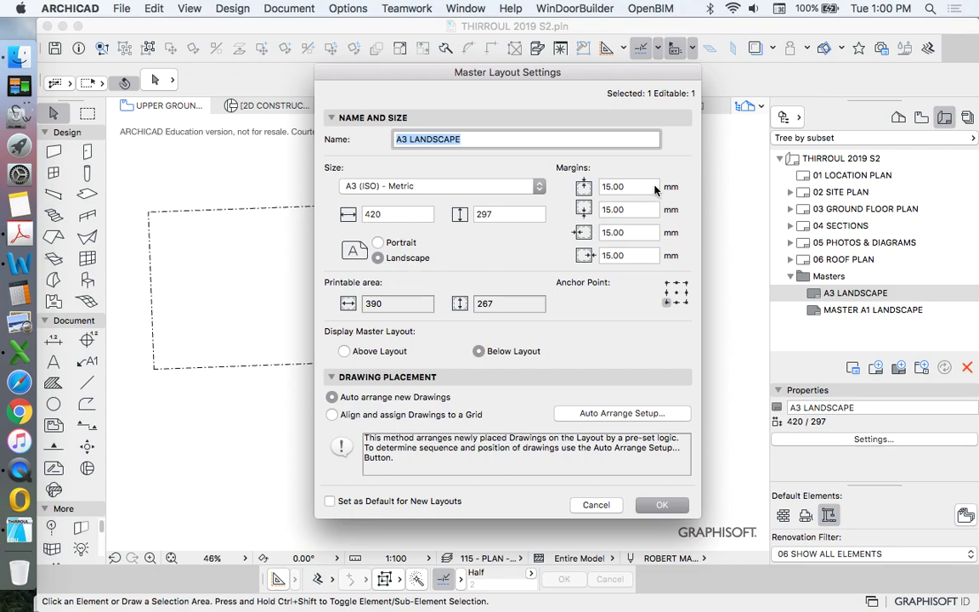
pyautogui.press('Tab')
pyautogui.write('5')
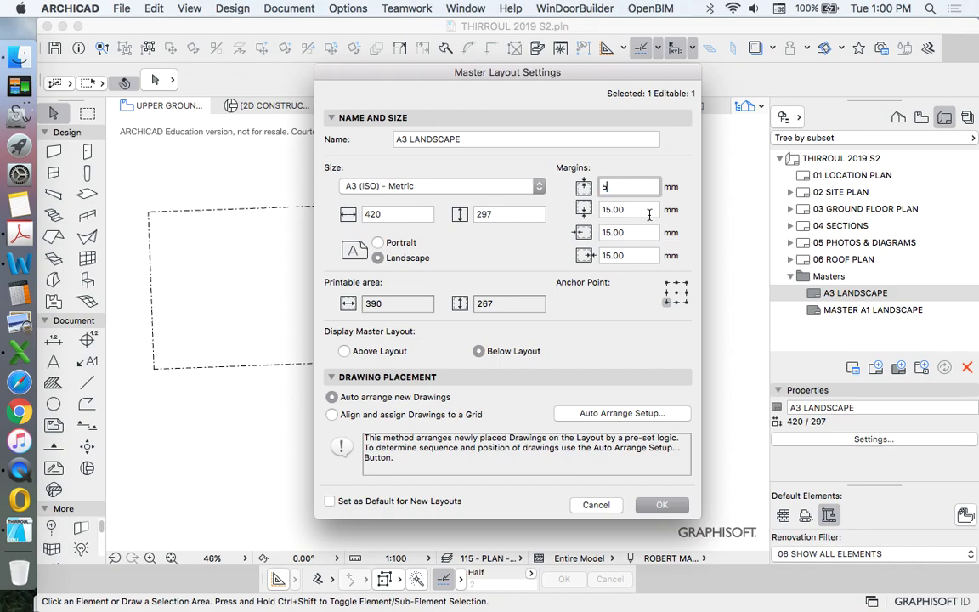
pyautogui.press('Tab')
pyautogui.write('5')
pyautogui.press('Tab')
pyautogui.write('5')
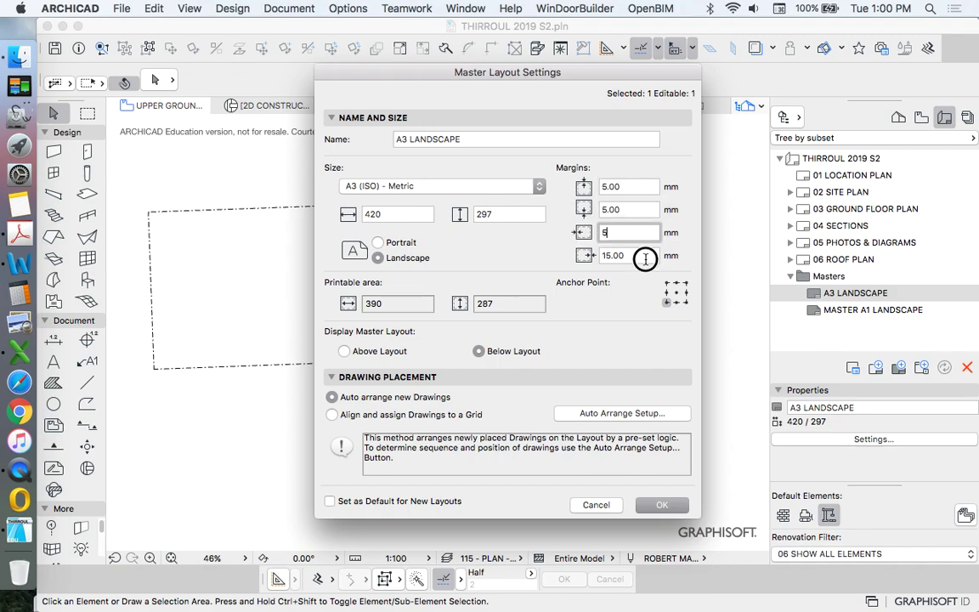
pyautogui.press('Tab')
pyautogui.write('5')
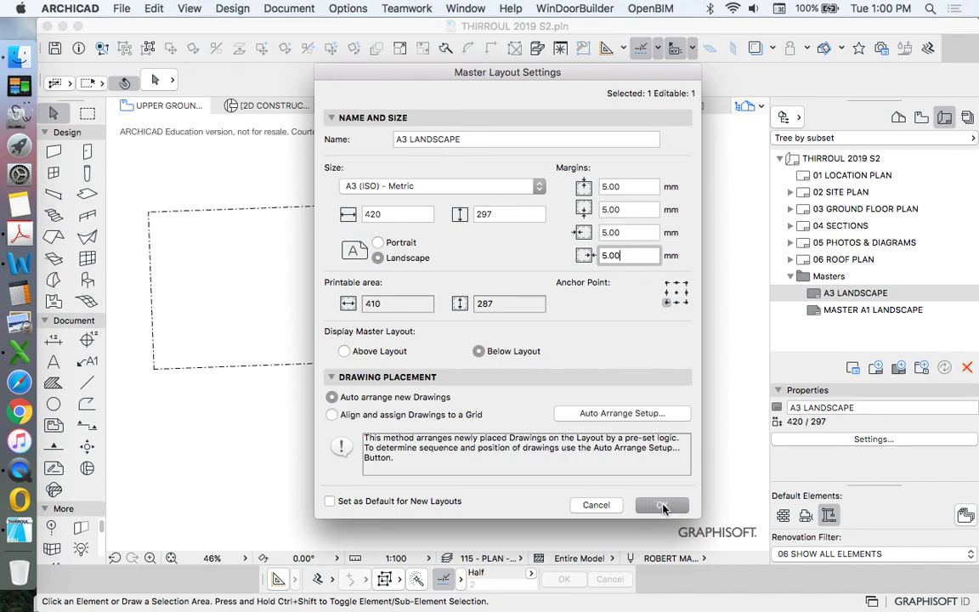
pyautogui.click(662, 505)
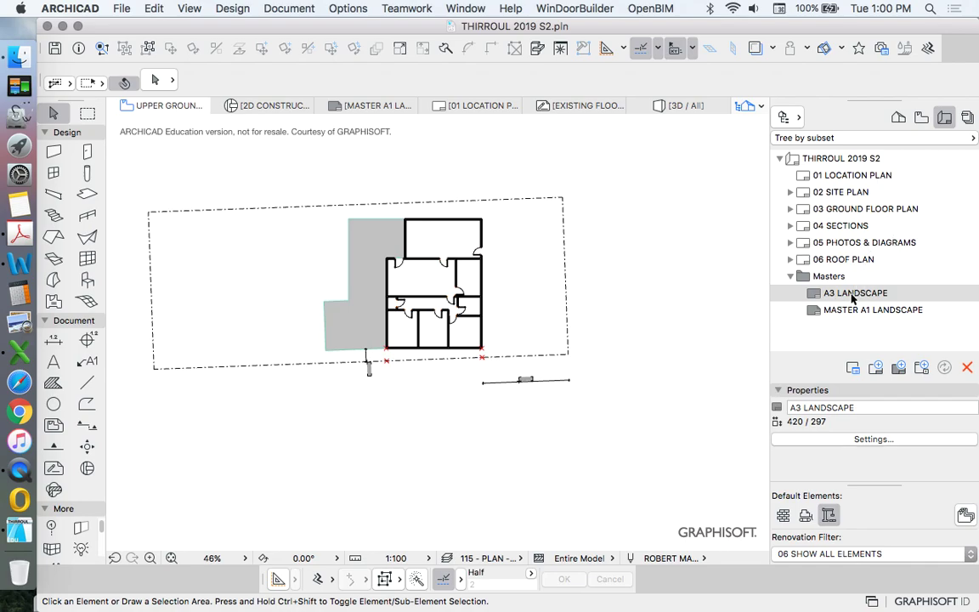
# Step: Assign the A3 LANDSCAPE master to layouts 01 LOCATION PLAN through 06 ROOF PLAN
pyautogui.click(834, 176)
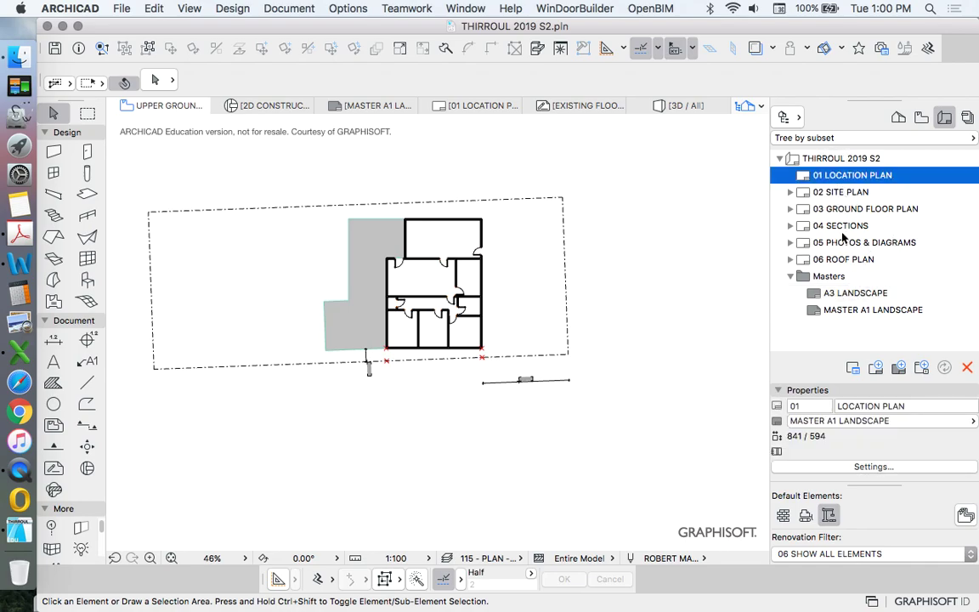
pyautogui.keyDown('shift'); pyautogui.click(821, 260); pyautogui.keyUp('shift')
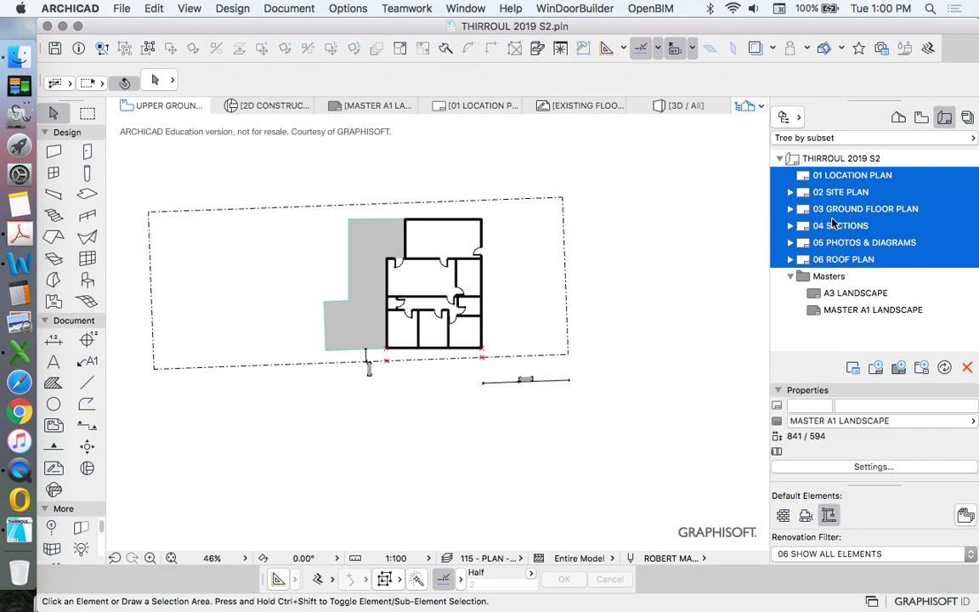
pyautogui.rightClick(833, 222)
pyautogui.click(850, 257)
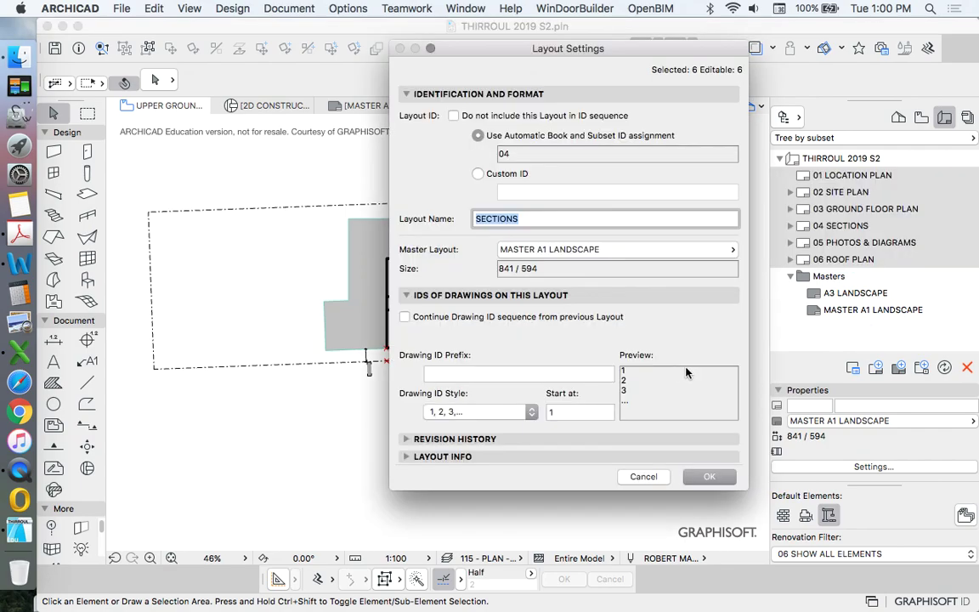
pyautogui.click(607, 253)
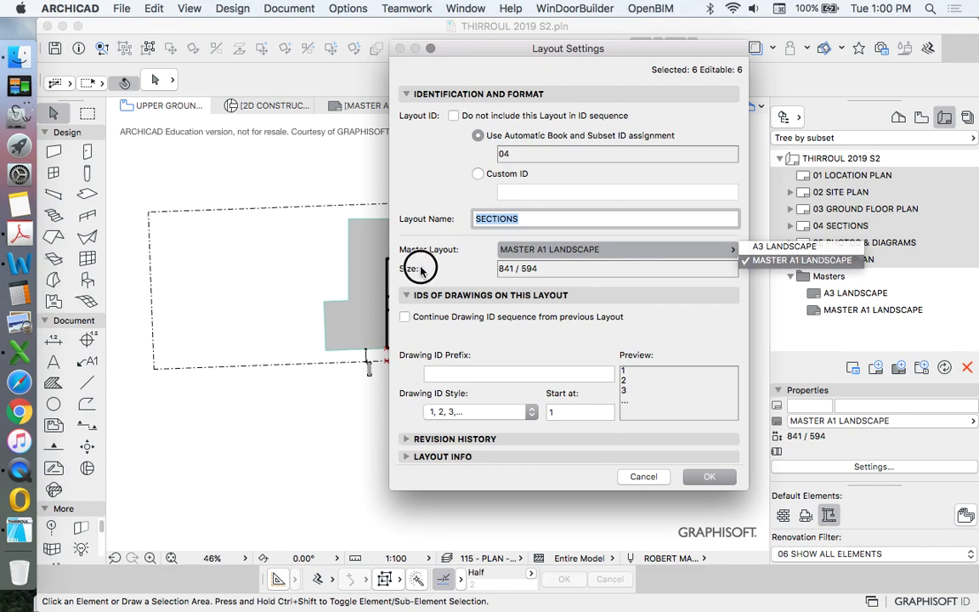
pyautogui.click(374, 242)
pyautogui.click(530, 249)
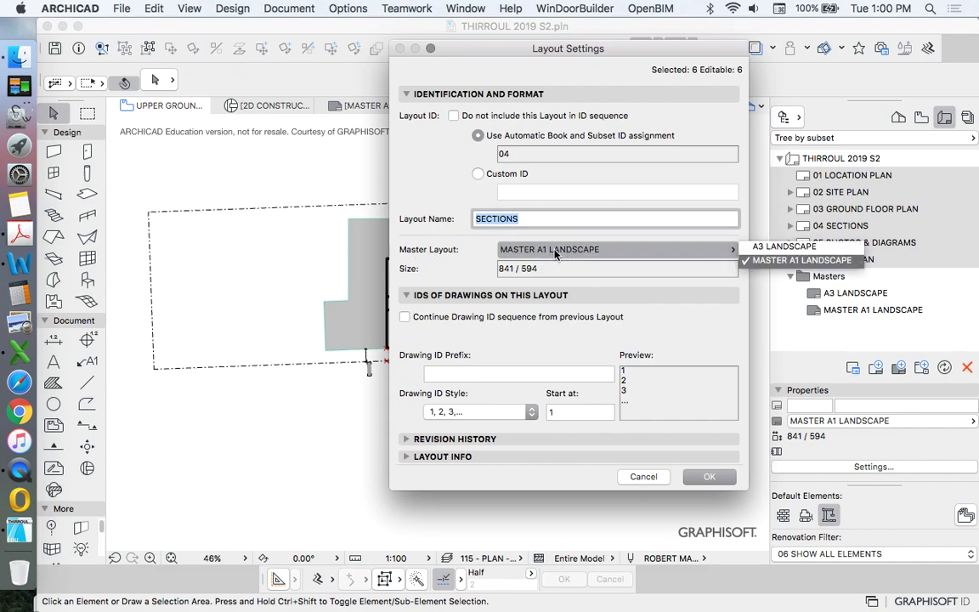
pyautogui.click(780, 249)
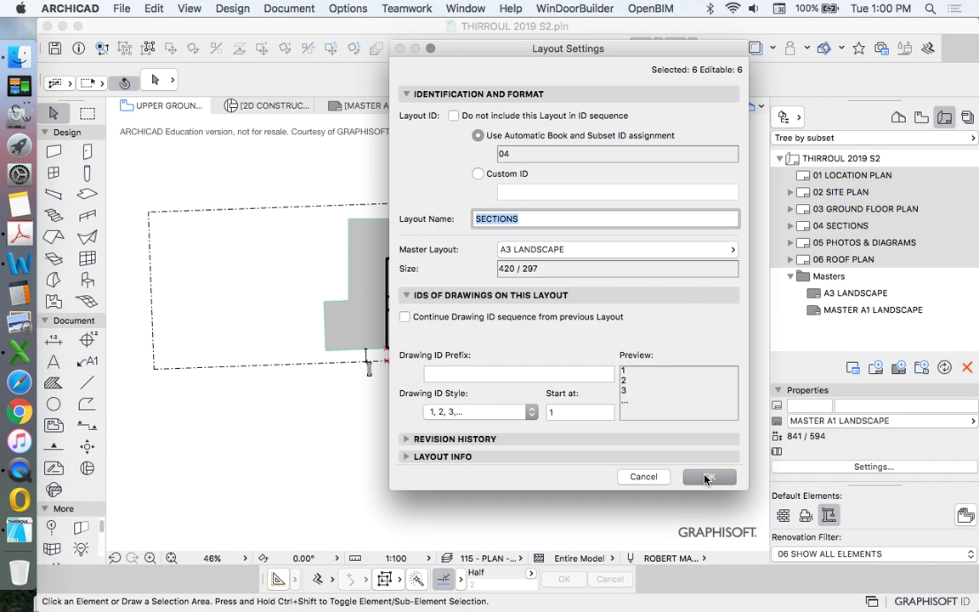
pyautogui.click(706, 478)
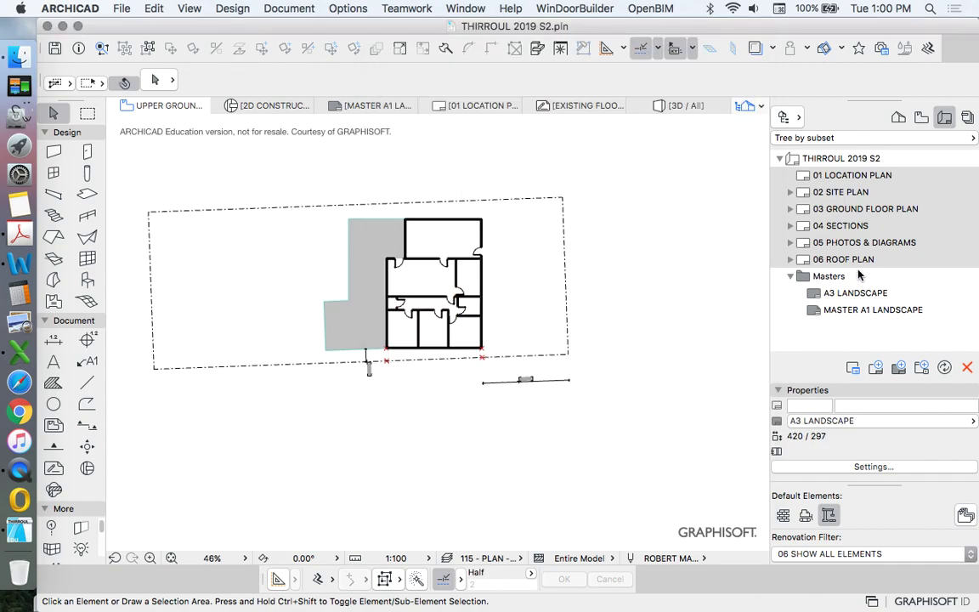
pyautogui.click(828, 209)
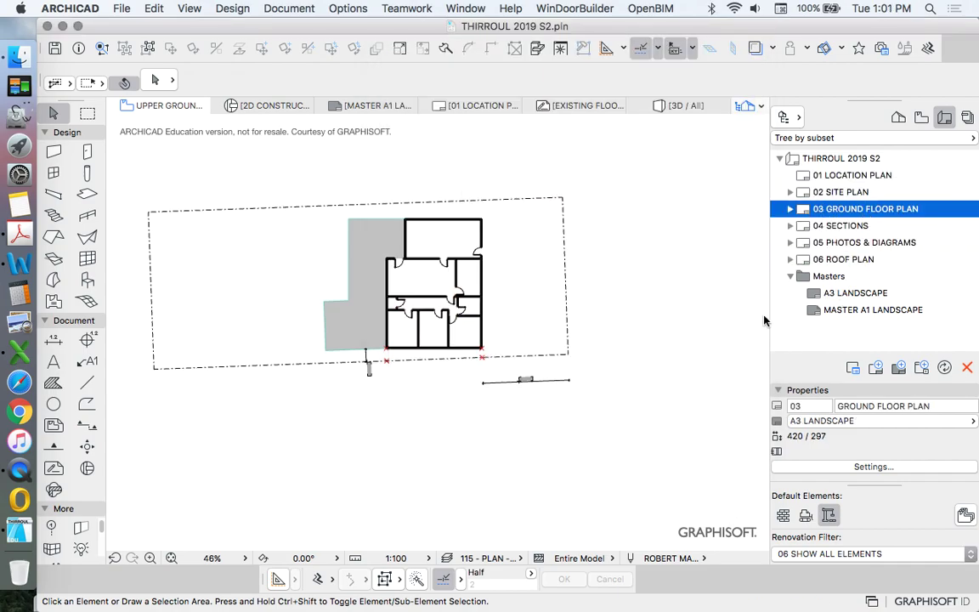
# Step: Place the UPPER GROUND FLOOR PLAN view on the 03 GROUND FLOOR PLAN sheet and centre it
pyautogui.scroll(-3, 498, 328)
pyautogui.scroll(5, 527, 293)
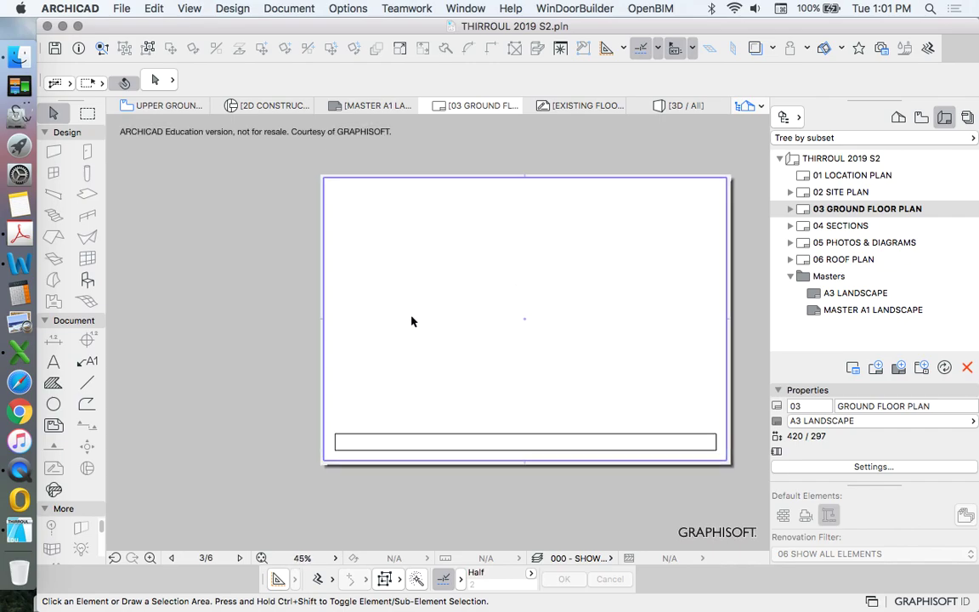
pyautogui.scroll(-2, 476, 323)
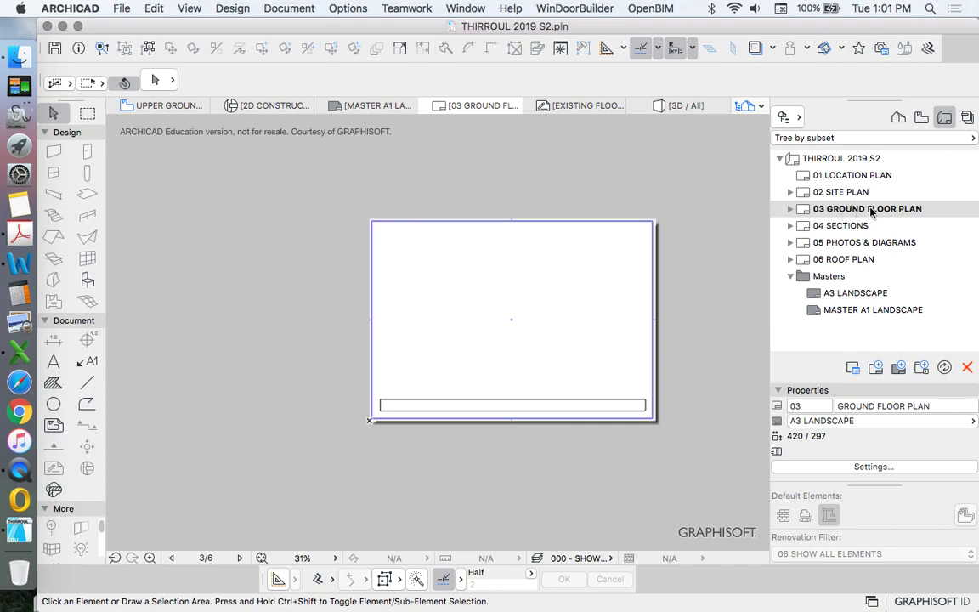
pyautogui.click(922, 116)
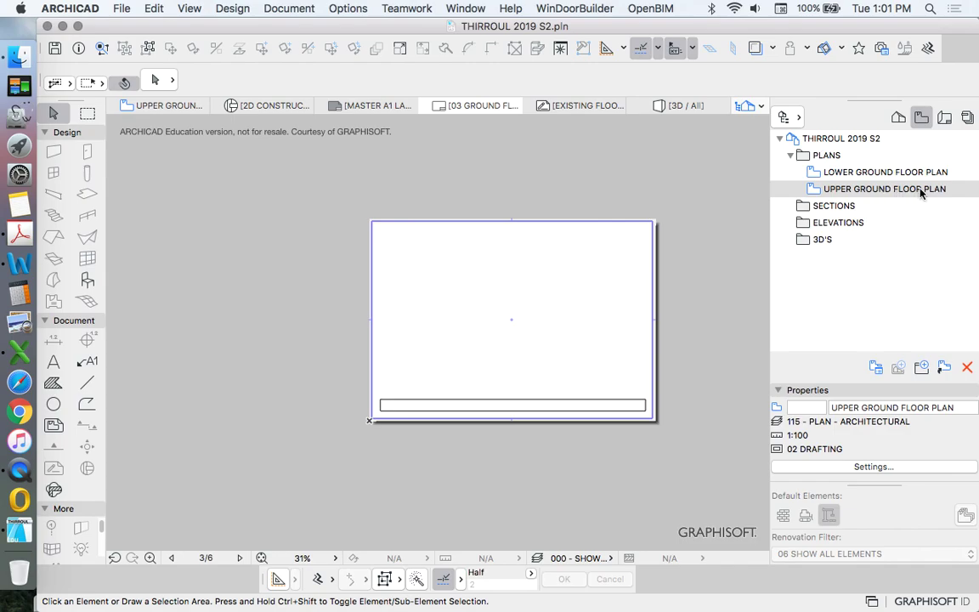
pyautogui.moveTo(920, 193)
pyautogui.mouseDown()
pyautogui.moveTo(585, 256)
pyautogui.moveTo(498, 342)
pyautogui.mouseUp()
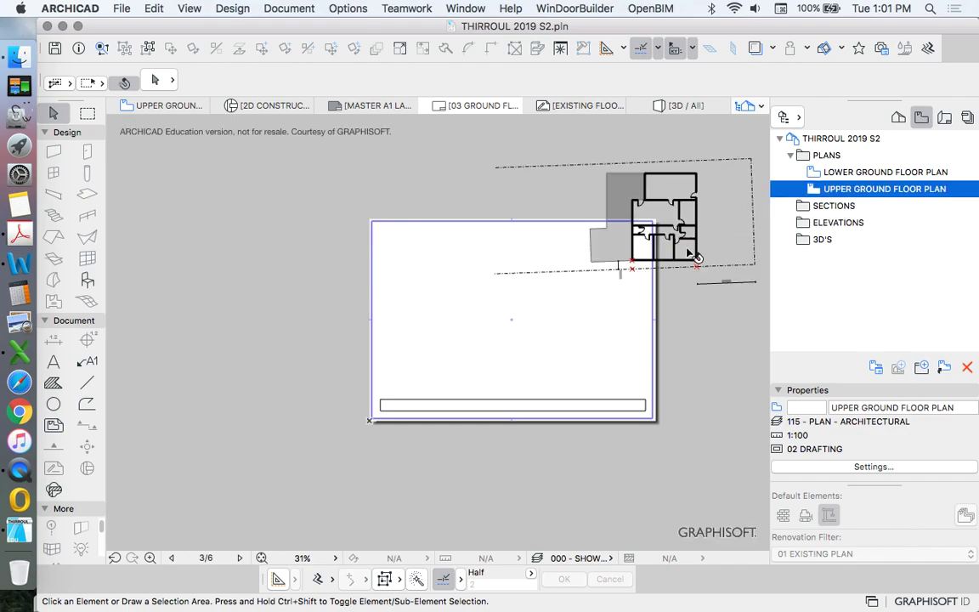
pyautogui.click(670, 294)
pyautogui.moveTo(671, 295); pyautogui.dragTo(520, 375)
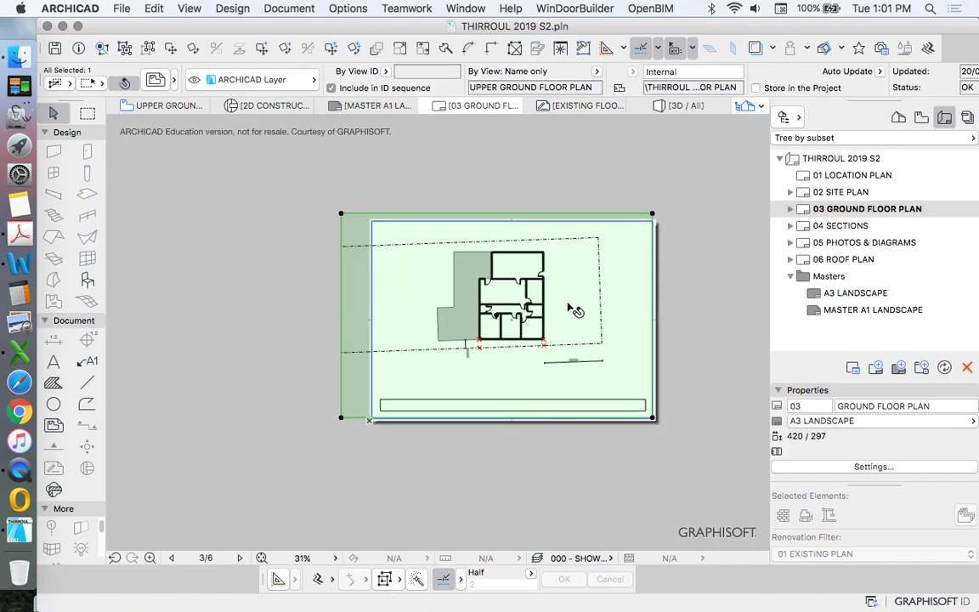
pyautogui.moveTo(574, 311)
pyautogui.mouseDown()
pyautogui.moveTo(547, 323)
pyautogui.moveTo(583, 325)
pyautogui.mouseUp()
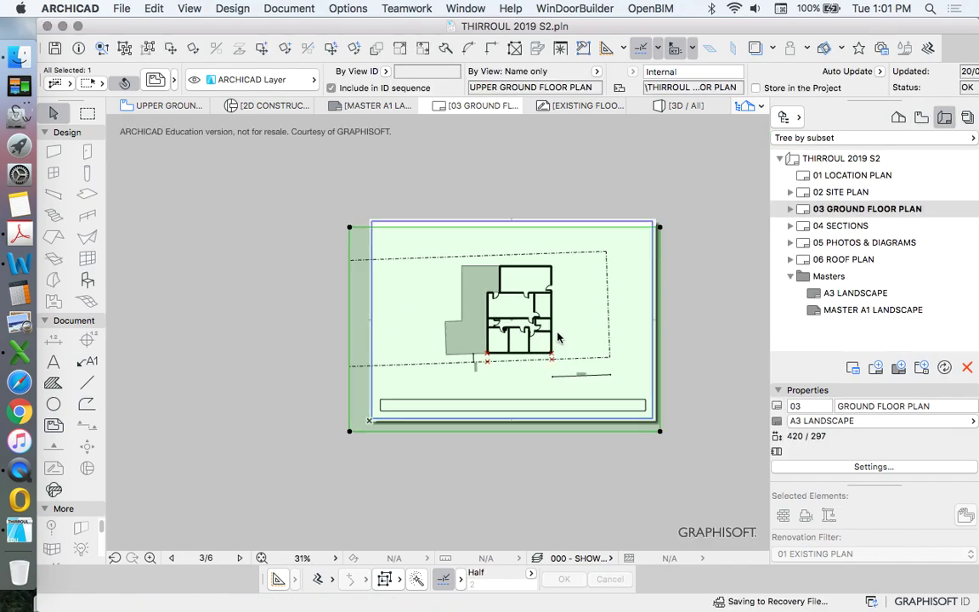
# Step: Crop the drawing's left, top, right and bottom boundaries to sit above the title strip
pyautogui.click(350, 281)
pyautogui.click(478, 355)
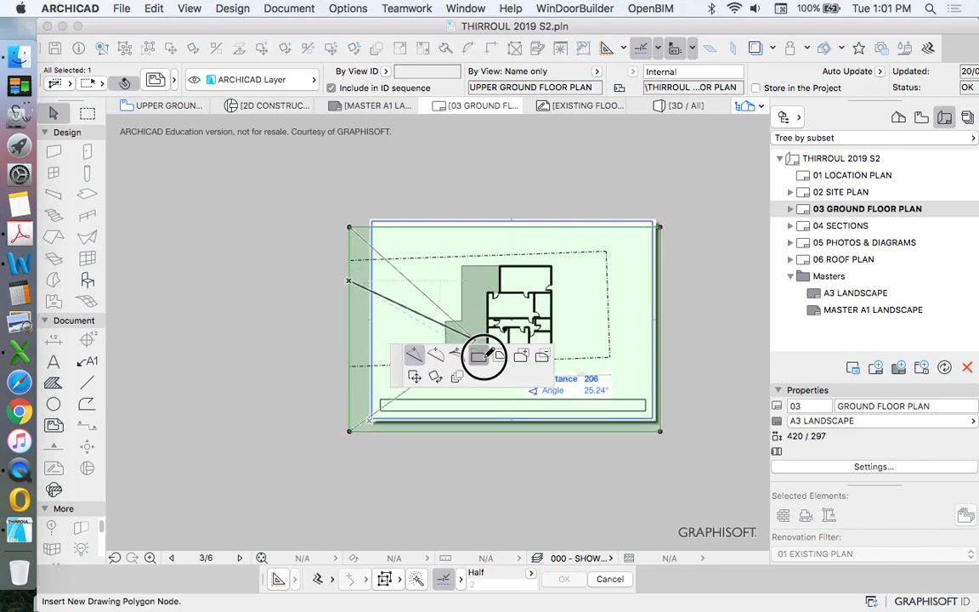
pyautogui.click(386, 280)
pyautogui.click(430, 226)
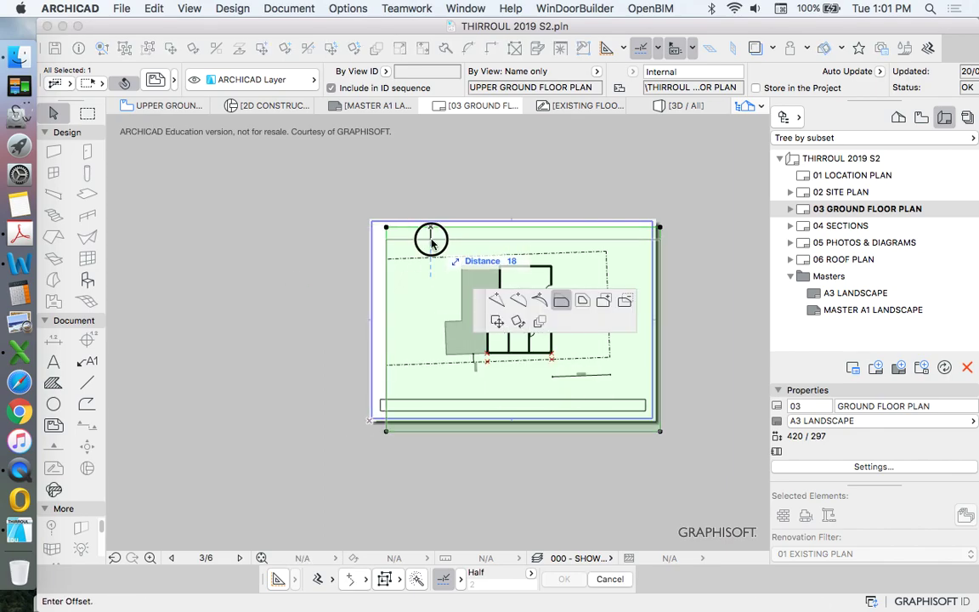
pyautogui.click(431, 240)
pyautogui.click(661, 317)
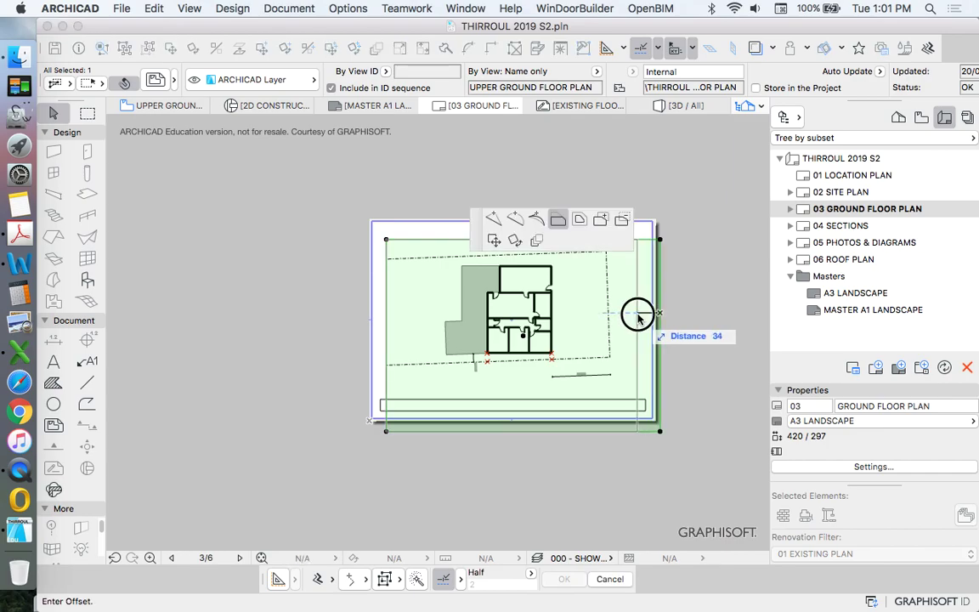
pyautogui.click(637, 319)
pyautogui.click(600, 432)
pyautogui.click(601, 402)
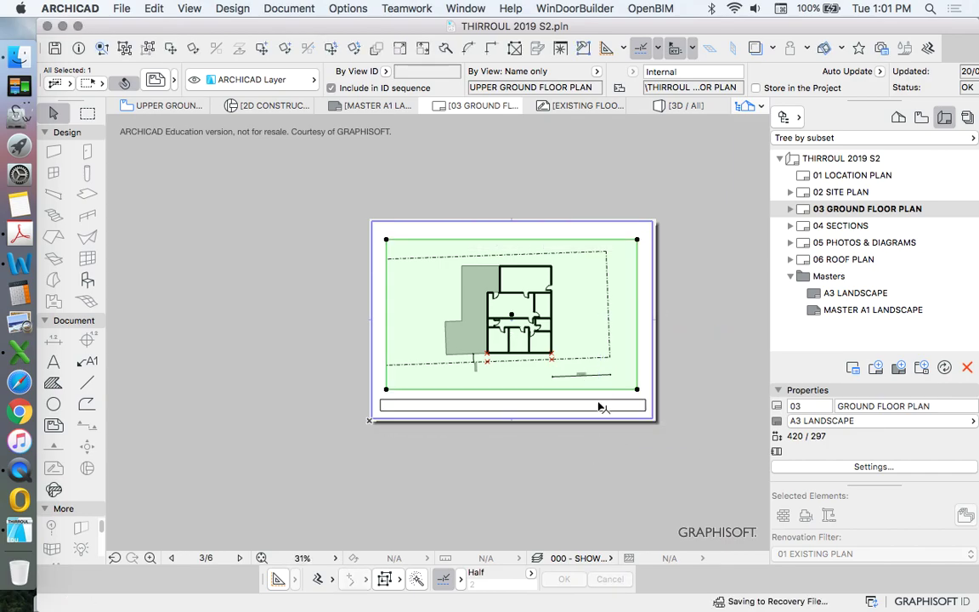
pyautogui.press('Escape')
# Step: Box-select the placed floor-plan drawing and press Delete
pyautogui.scroll(5, 553, 293)
pyautogui.scroll(-6, 553, 281)
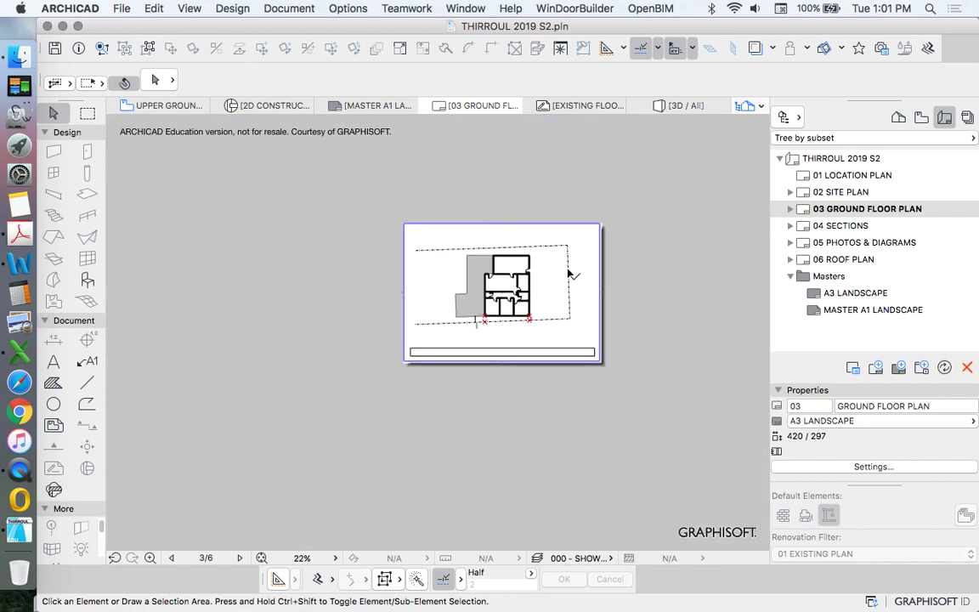
pyautogui.scroll(4, 490, 293)
pyautogui.scroll(-3, 490, 293)
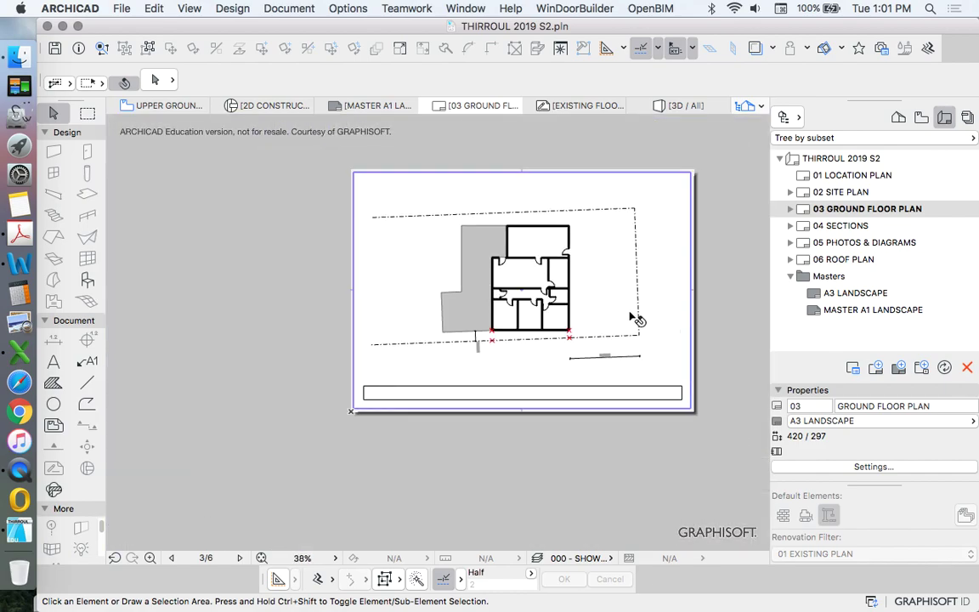
pyautogui.scroll(3, 572, 247)
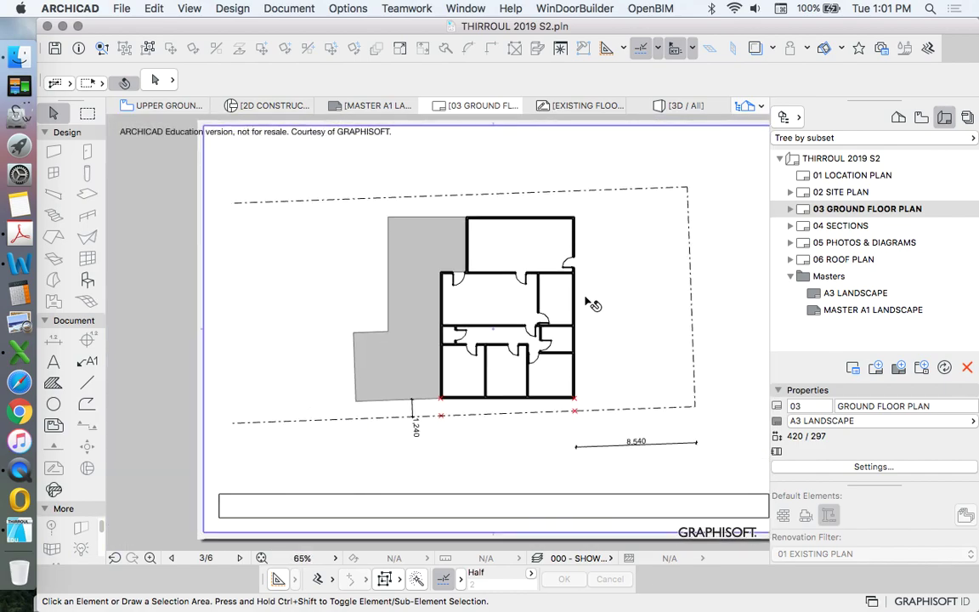
pyautogui.scroll(-4, 616, 325)
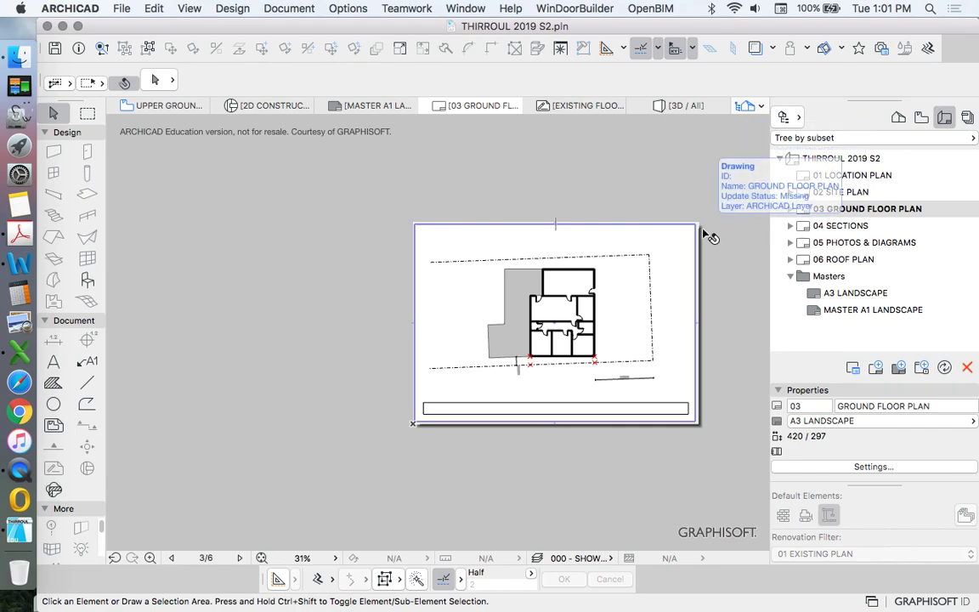
pyautogui.scroll(-5, 710, 238)
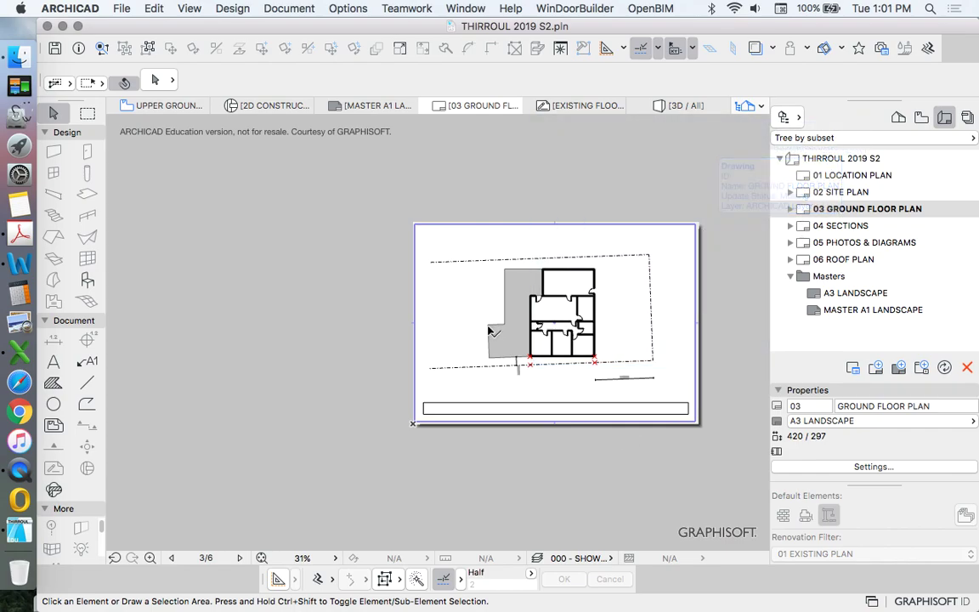
pyautogui.moveTo(579, 308)
pyautogui.mouseDown()
pyautogui.moveTo(520, 480)
pyautogui.moveTo(520, 403)
pyautogui.mouseUp()
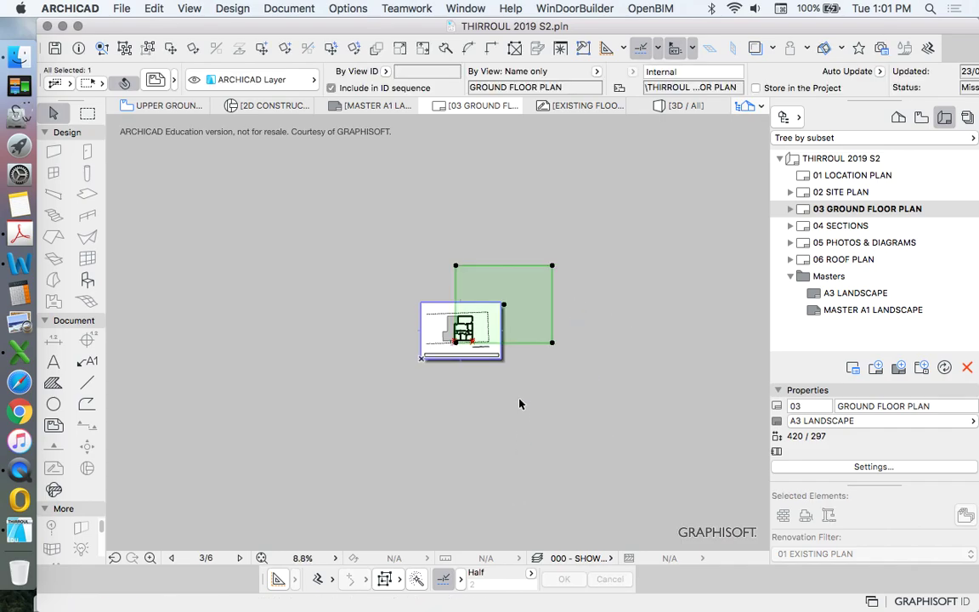
pyautogui.press('Delete')
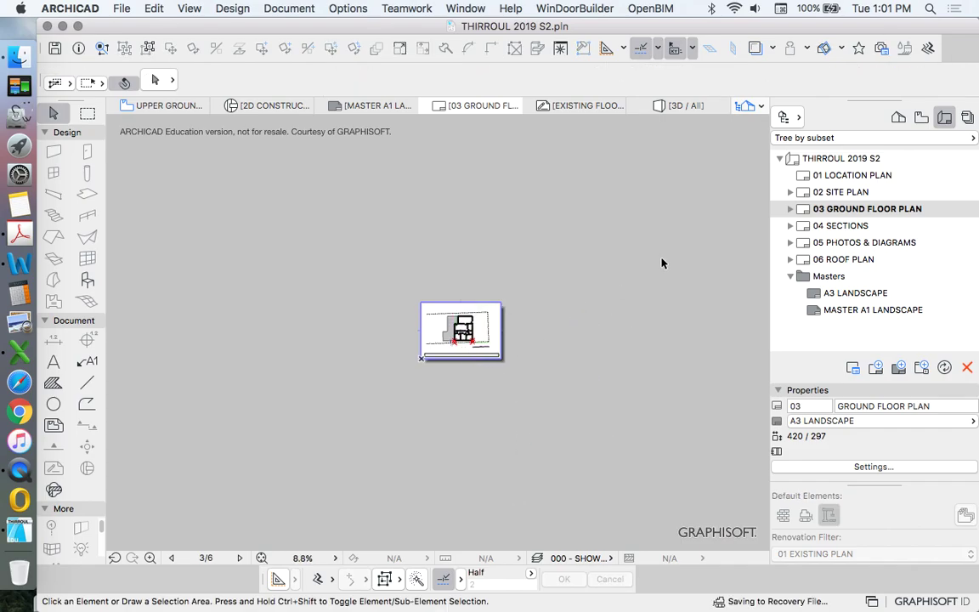
# Step: Save 2. UPPER GROUND FLOOR into PLANS as UPPER GROUND FLOOR 1:50 at 1:50 scale
pyautogui.click(899, 119)
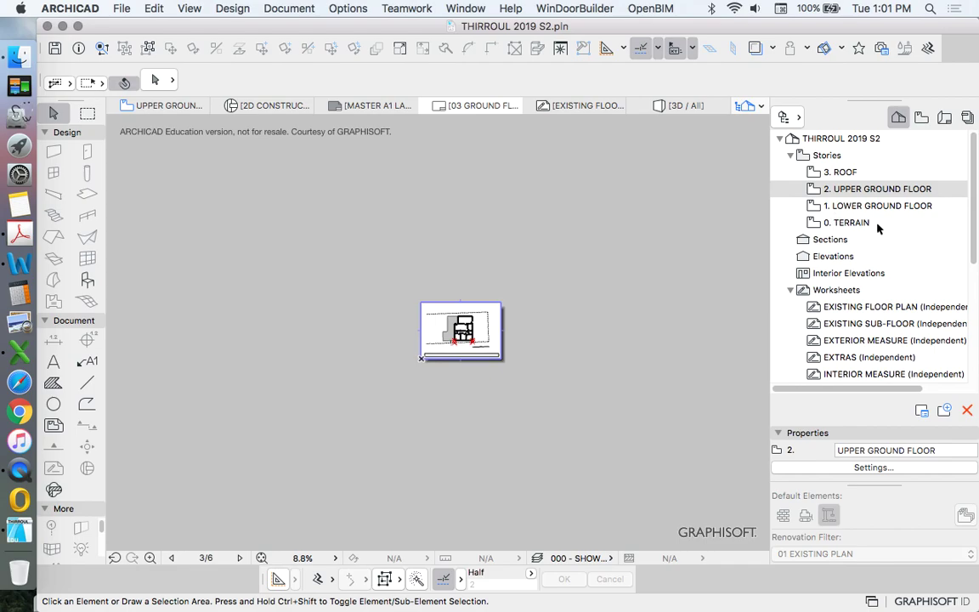
pyautogui.doubleClick(840, 189)
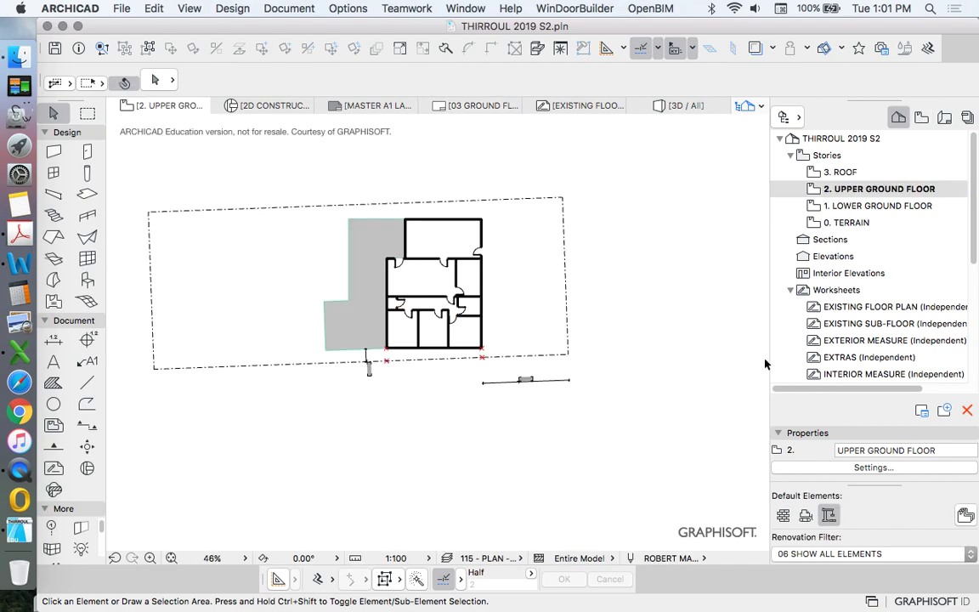
pyautogui.click(921, 117)
pyautogui.rightClick(823, 158)
pyautogui.click(854, 160)
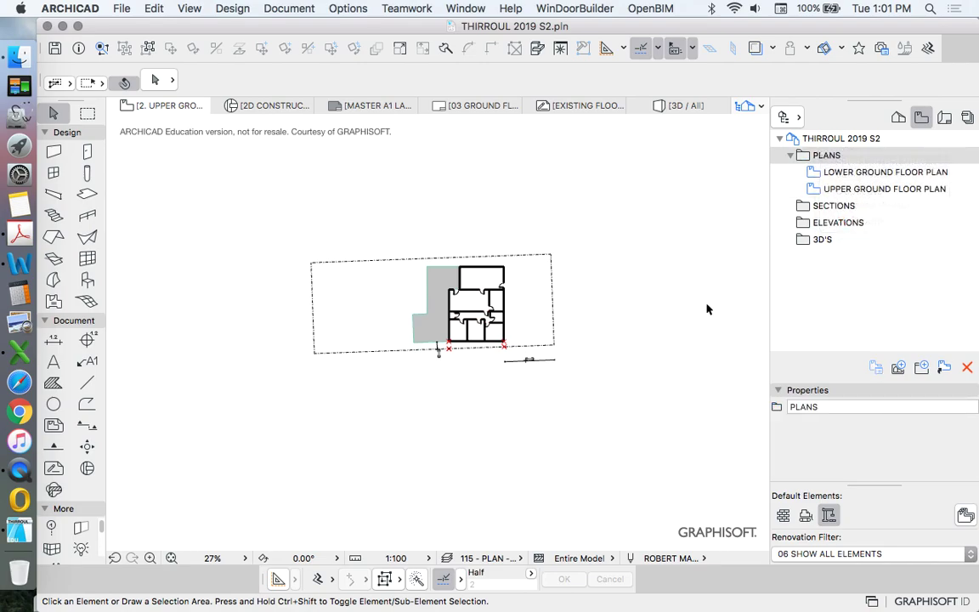
pyautogui.click(680, 199)
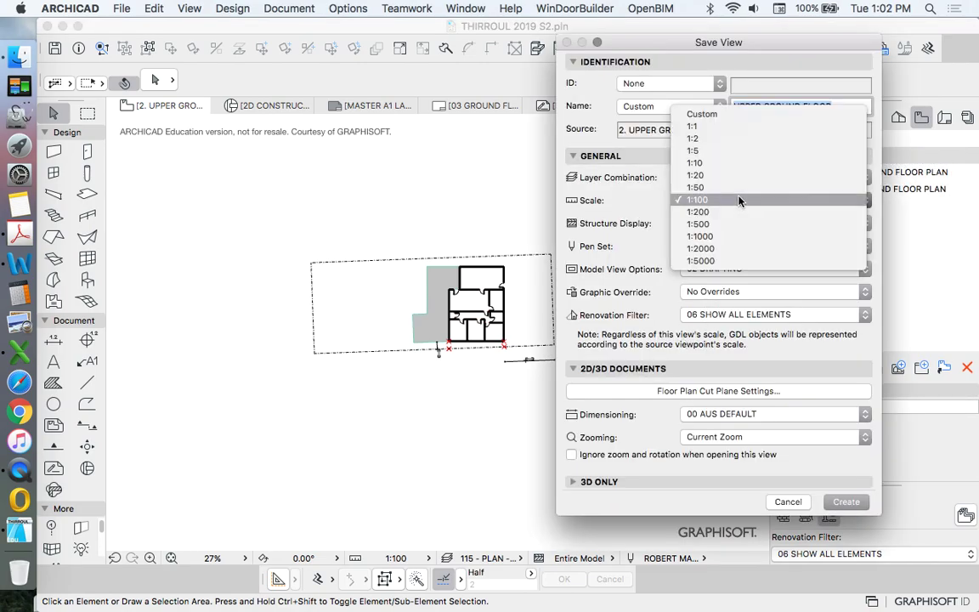
pyautogui.click(680, 186)
pyautogui.click(836, 106)
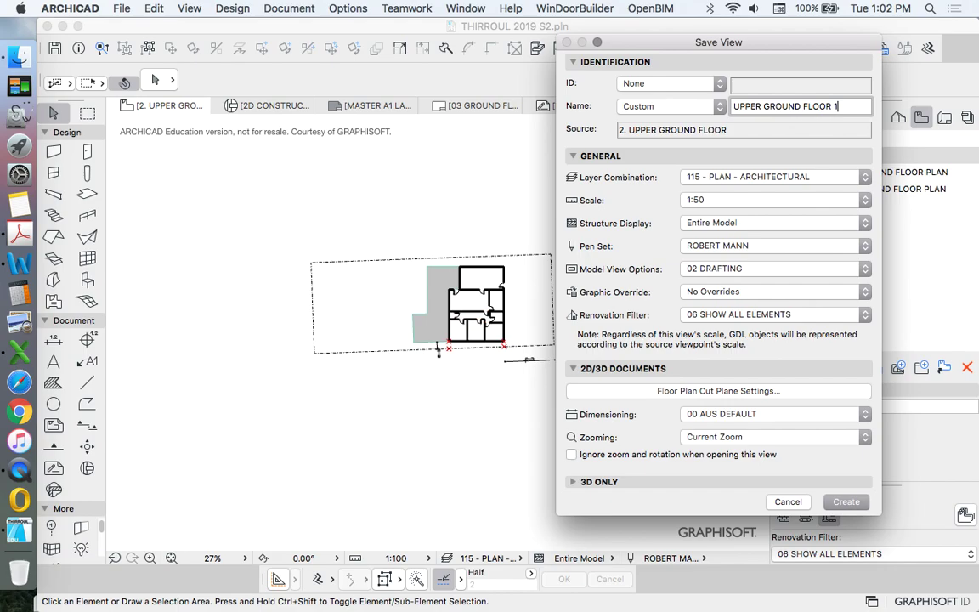
pyautogui.click(833, 501)
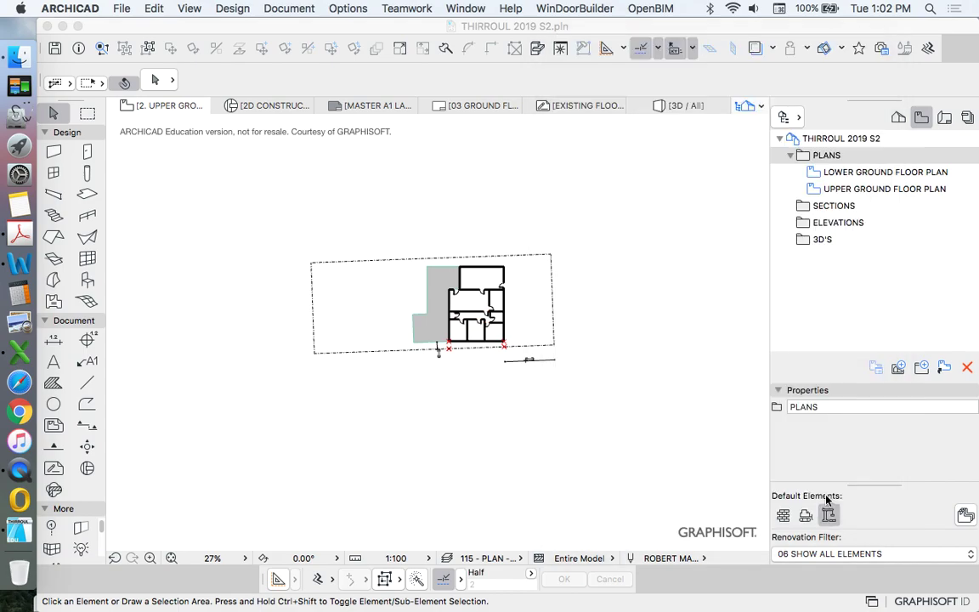
pyautogui.click(944, 117)
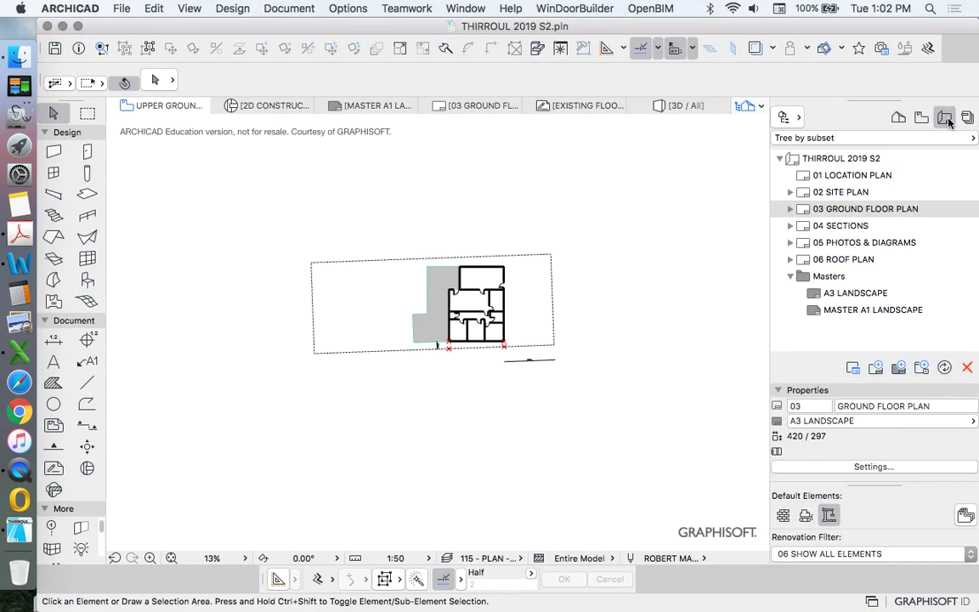
# Step: Place the UPPER GROUND FLOOR 1:50 view on the 03 GROUND FLOOR PLAN layout and move it up
pyautogui.doubleClick(883, 210)
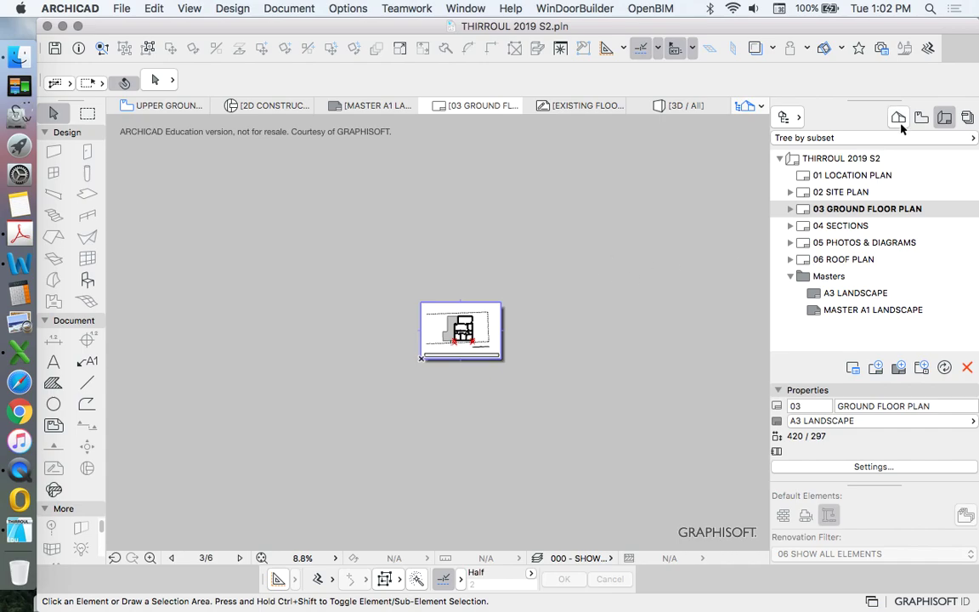
pyautogui.click(922, 118)
pyautogui.moveTo(875, 206); pyautogui.dragTo(484, 420)
pyautogui.moveTo(468, 308)
pyautogui.mouseDown()
pyautogui.moveTo(439, 184)
pyautogui.moveTo(484, 159)
pyautogui.moveTo(454, 168)
pyautogui.moveTo(451, 157)
pyautogui.mouseUp()
pyautogui.moveTo(670, 276)
pyautogui.mouseDown()
pyautogui.moveTo(419, 344)
pyautogui.moveTo(409, 355)
pyautogui.moveTo(491, 298)
pyautogui.moveTo(459, 281)
pyautogui.mouseUp()
# Step: Line up the drawing's top-right corner just above the A3 sheet, then deselect it
pyautogui.scroll(5, 420, 356)
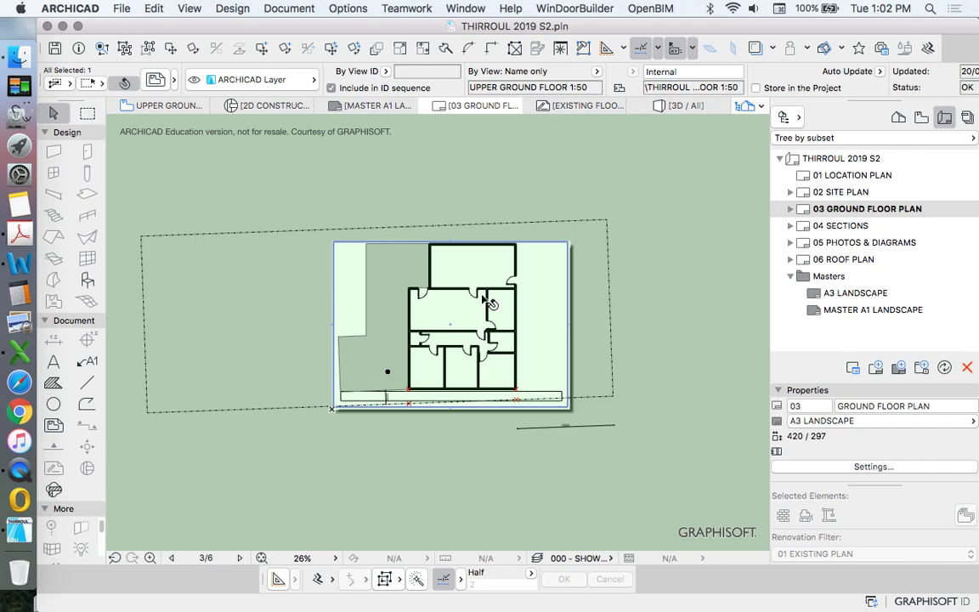
pyautogui.scroll(3, 504, 255)
pyautogui.scroll(5, 502, 255)
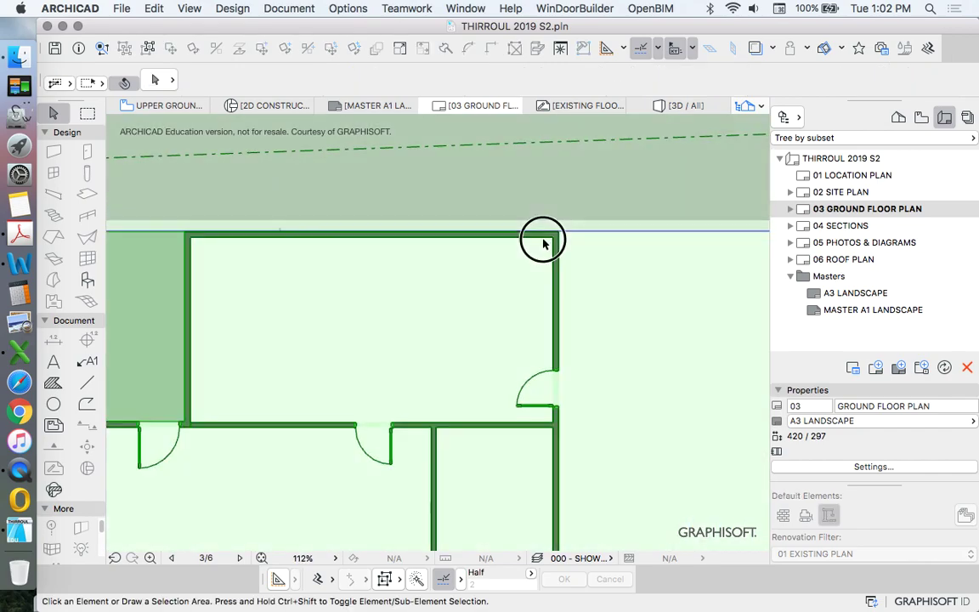
pyautogui.moveTo(543, 237)
pyautogui.mouseDown()
pyautogui.moveTo(551, 255)
pyautogui.moveTo(573, 196)
pyautogui.mouseUp()
pyautogui.scroll(-5, 569, 202)
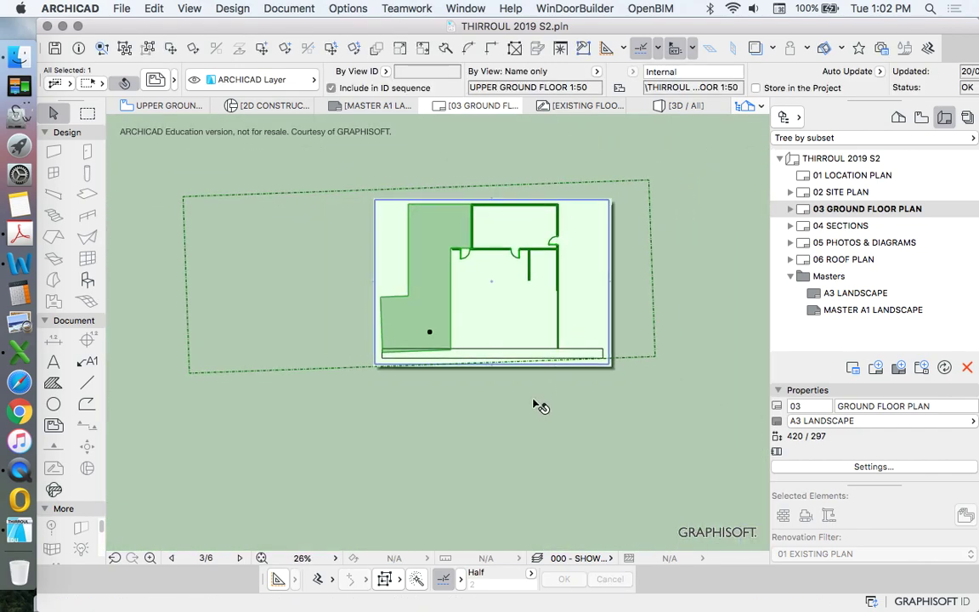
pyautogui.click(539, 466)
pyautogui.scroll(-12, 510, 323)
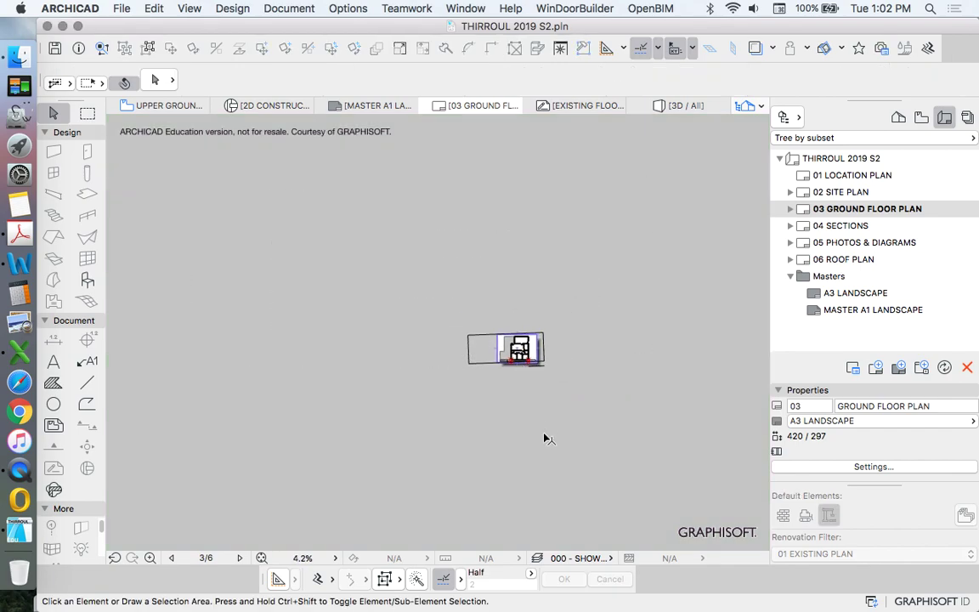
pyautogui.scroll(6, 506, 313)
# Step: Offset an edge of the drawing frame with the pet palette, then reselect the drawing
pyautogui.click(426, 323)
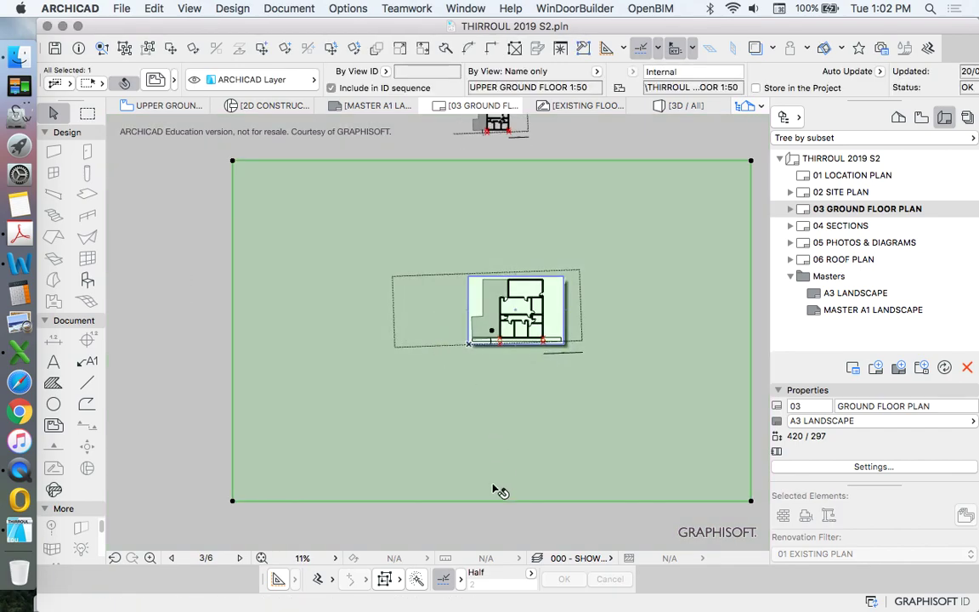
pyautogui.click(498, 507)
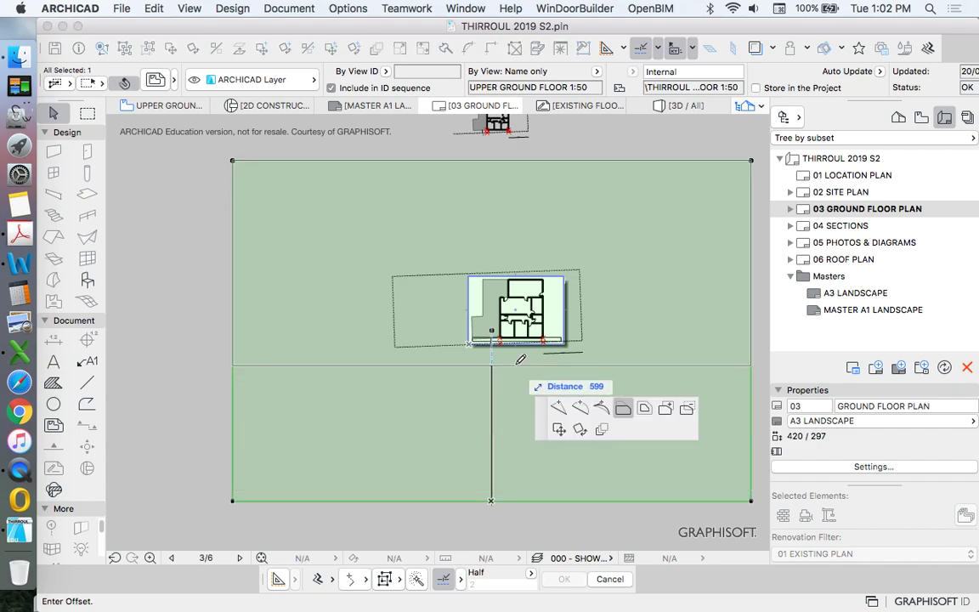
pyautogui.scroll(4, 518, 356)
pyautogui.scroll(4, 619, 278)
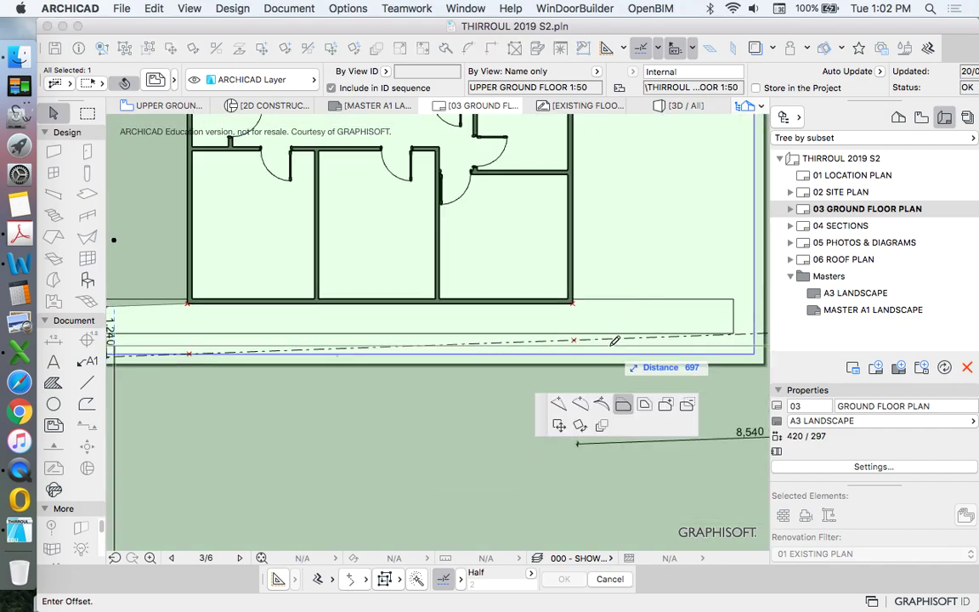
pyautogui.click(611, 341)
pyautogui.scroll(-5, 524, 399)
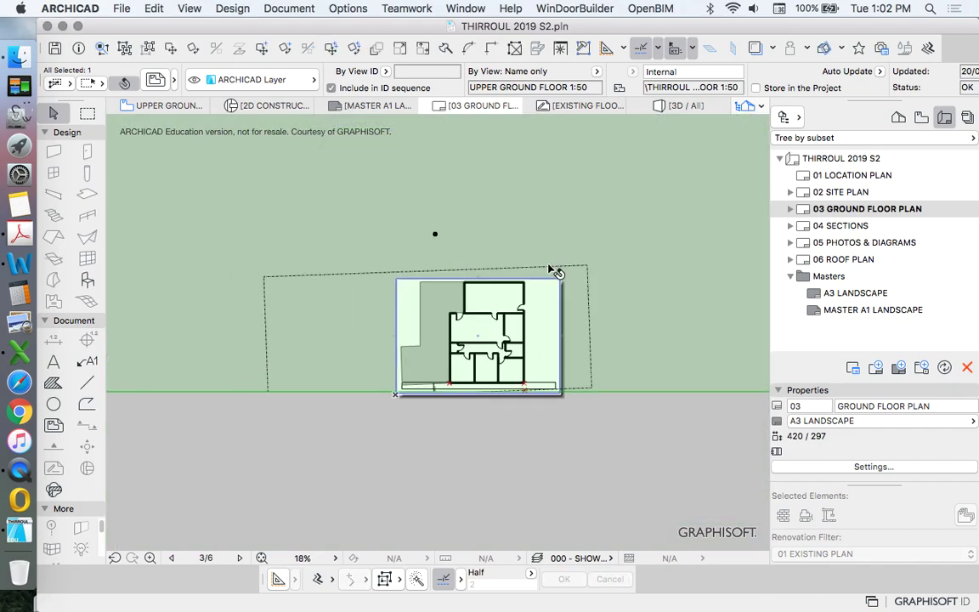
pyautogui.scroll(5, 547, 284)
pyautogui.click(590, 340)
pyautogui.press('Escape')
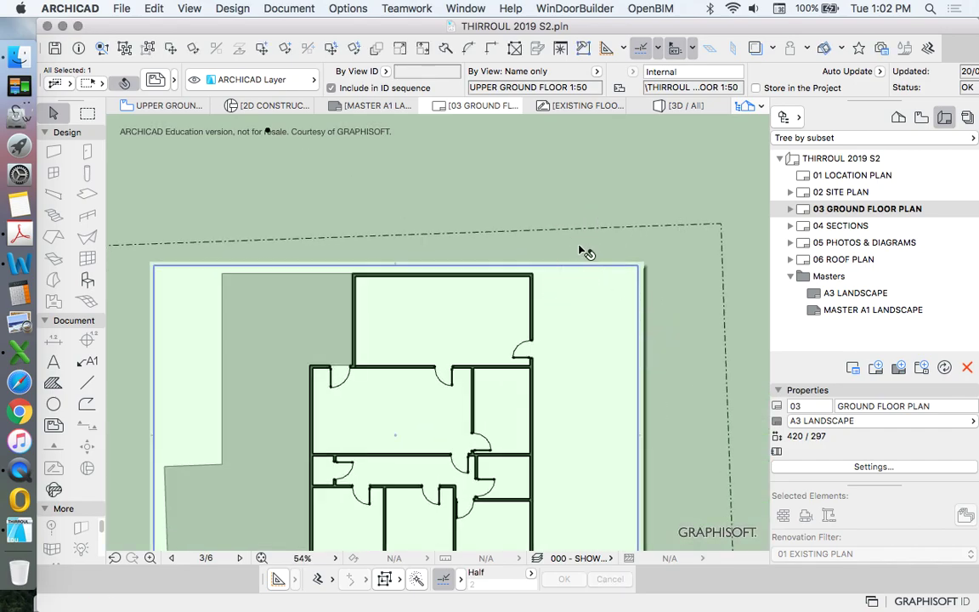
pyautogui.scroll(-10, 587, 252)
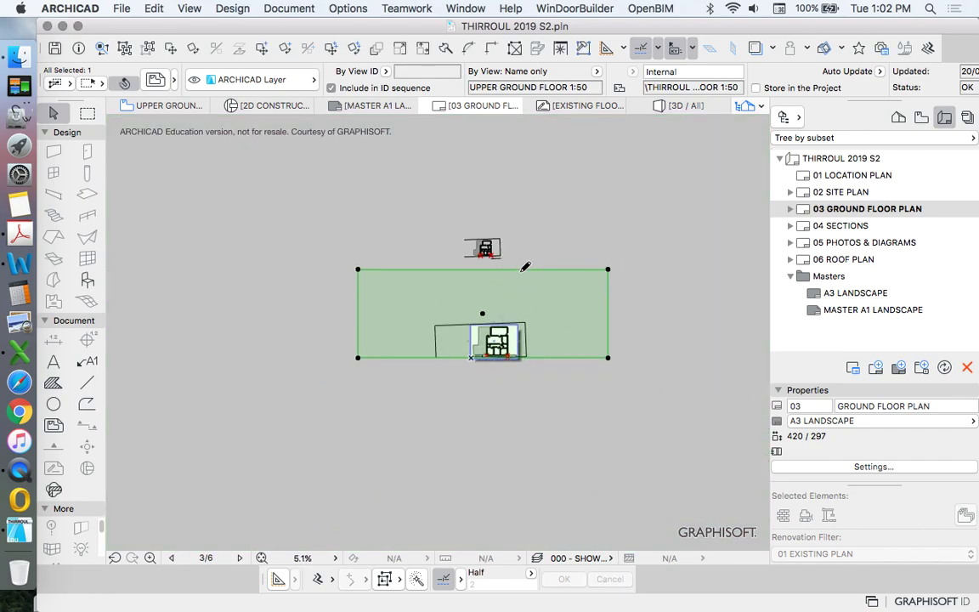
pyautogui.scroll(5, 525, 266)
pyautogui.click(506, 295)
pyautogui.press('Escape')
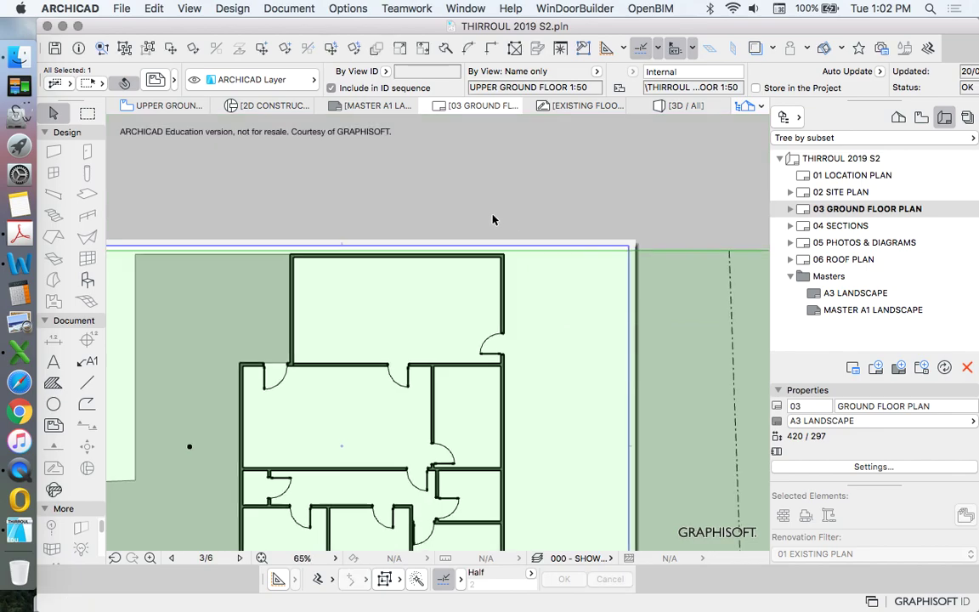
pyautogui.scroll(-7, 509, 332)
pyautogui.press('Escape')
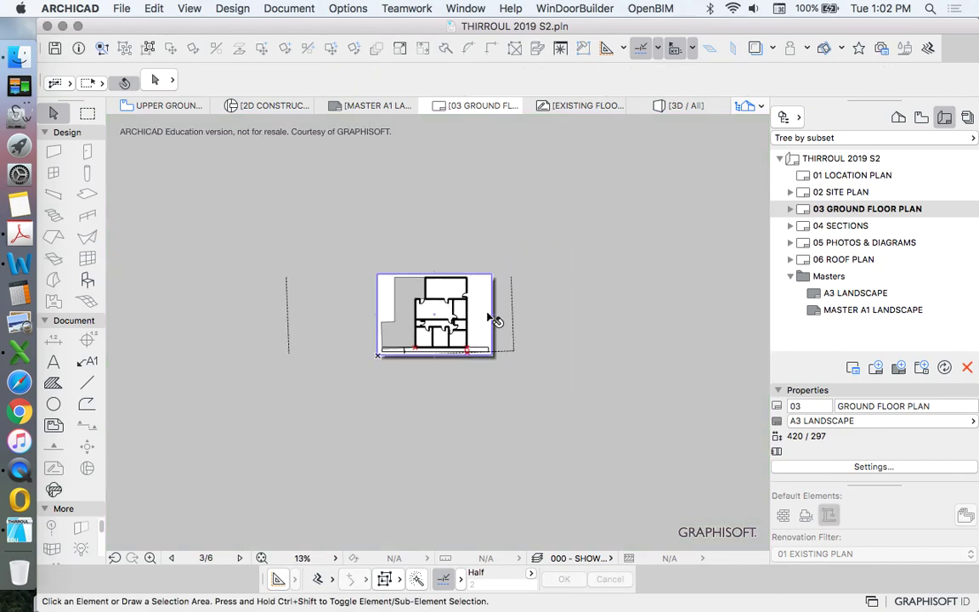
pyautogui.scroll(-2, 386, 298)
pyautogui.scroll(4, 440, 308)
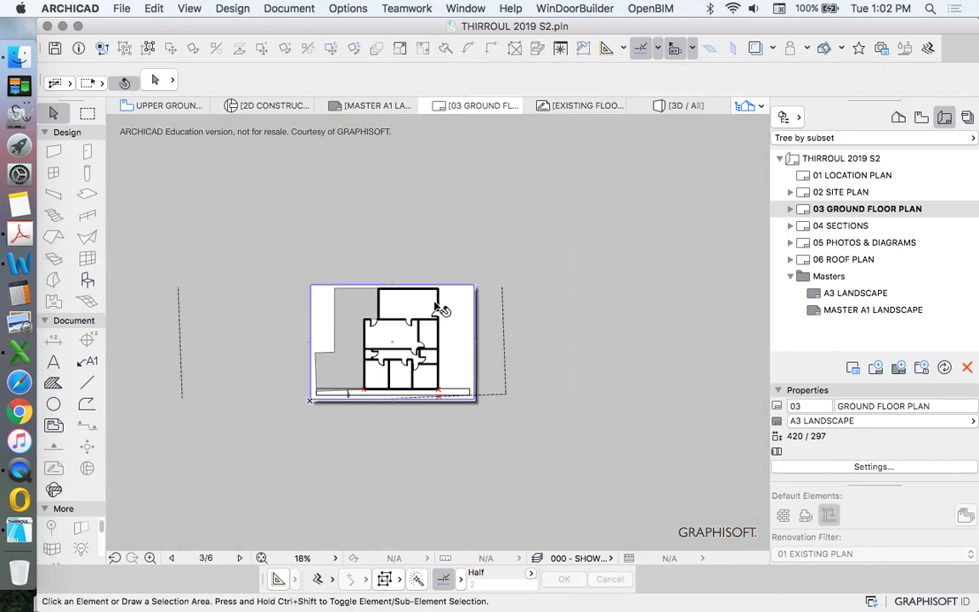
pyautogui.scroll(3, 397, 295)
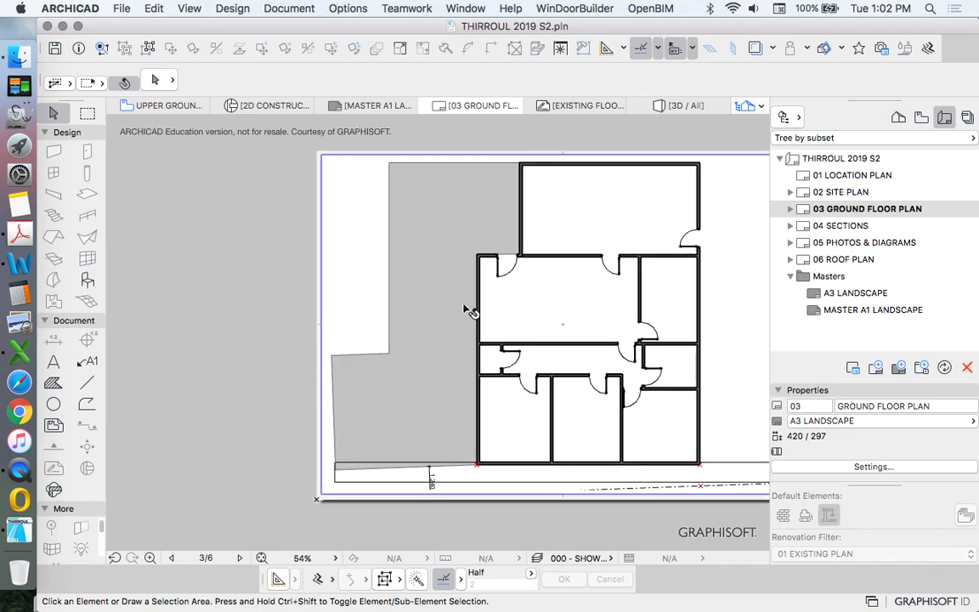
pyautogui.scroll(-3, 466, 310)
pyautogui.click(448, 306)
pyautogui.scroll(-3, 619, 428)
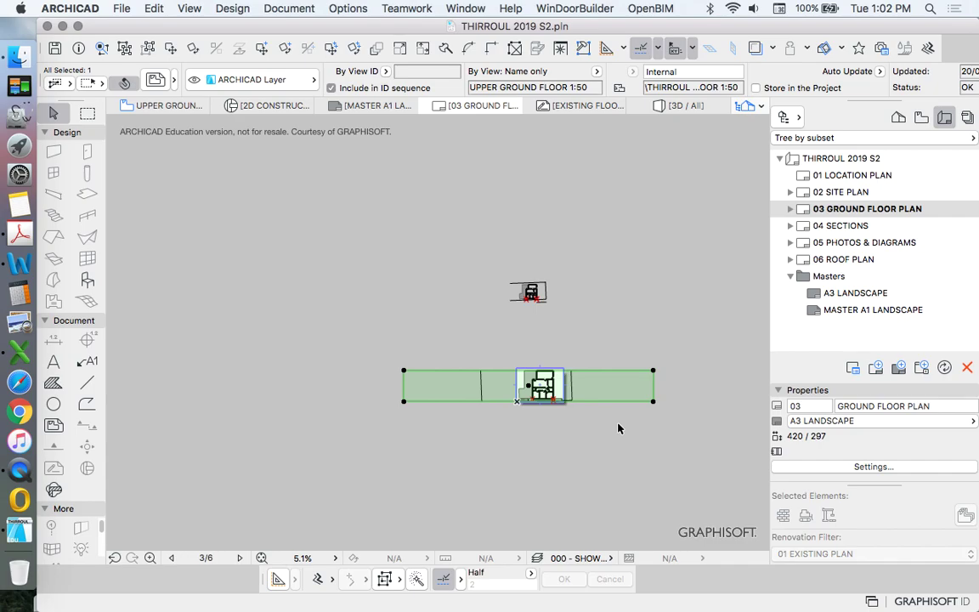
pyautogui.scroll(5, 544, 399)
pyautogui.scroll(-3, 518, 441)
pyautogui.scroll(3, 510, 374)
# Step: Move the 1:50 drawing down onto the A3 sheet above the title block and deselect it
pyautogui.scroll(-2, 435, 344)
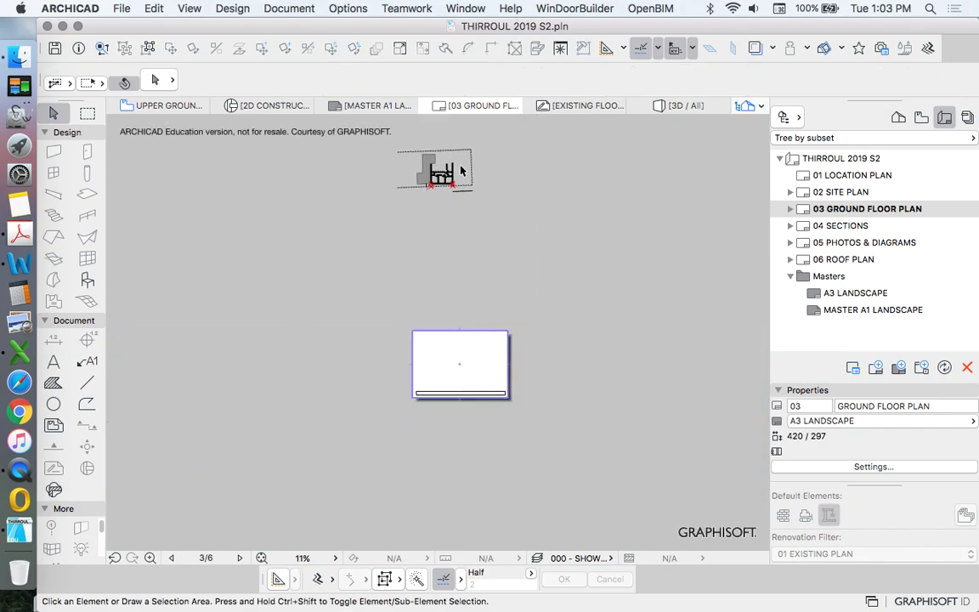
pyautogui.moveTo(453, 318)
pyautogui.mouseDown()
pyautogui.moveTo(476, 376)
pyautogui.moveTo(467, 373)
pyautogui.mouseUp()
pyautogui.scroll(3, 472, 377)
pyautogui.click(613, 387)
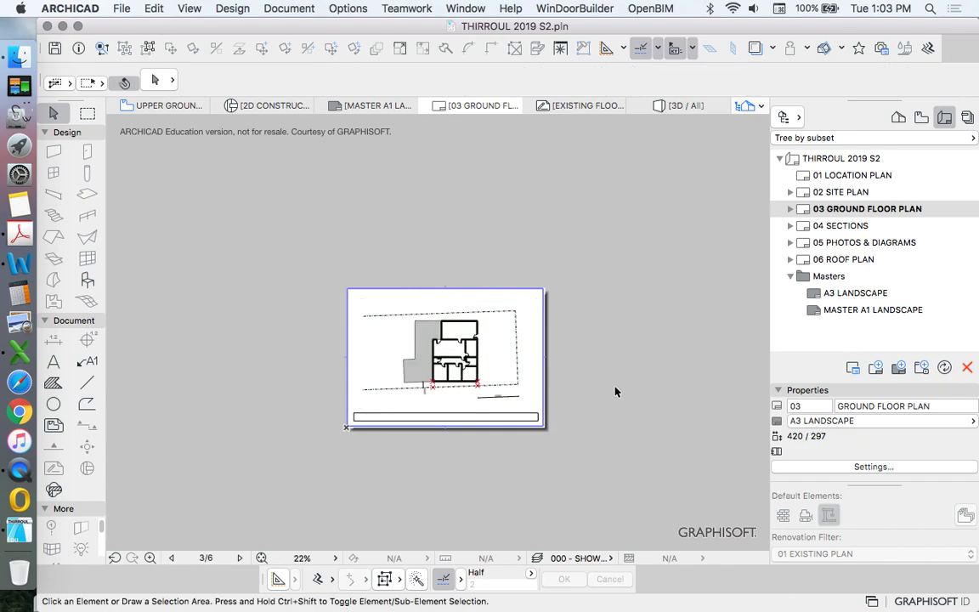
pyautogui.scroll(5, 547, 396)
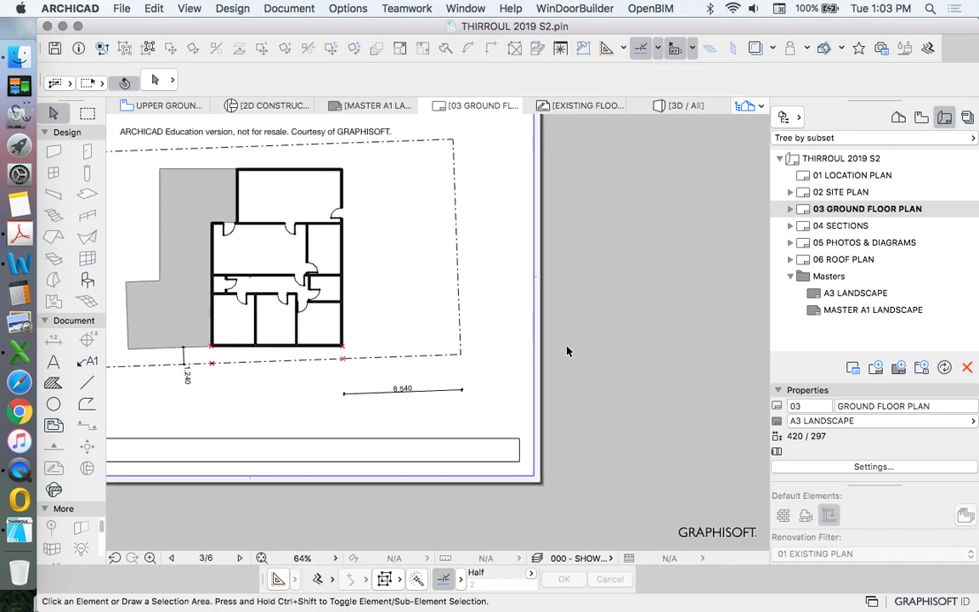
pyautogui.scroll(-5, 568, 349)
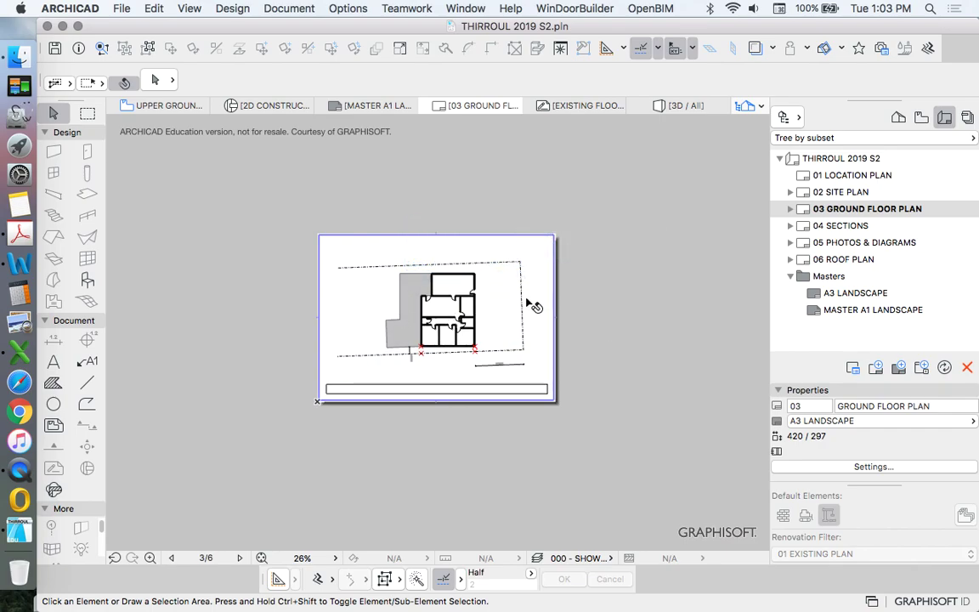
pyautogui.click(115, 9)
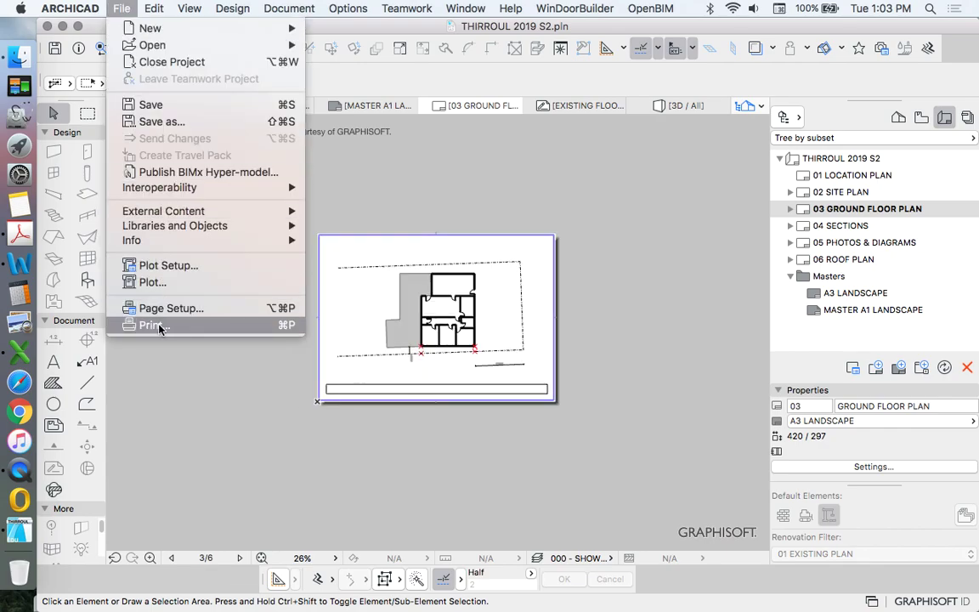
pyautogui.click(489, 182)
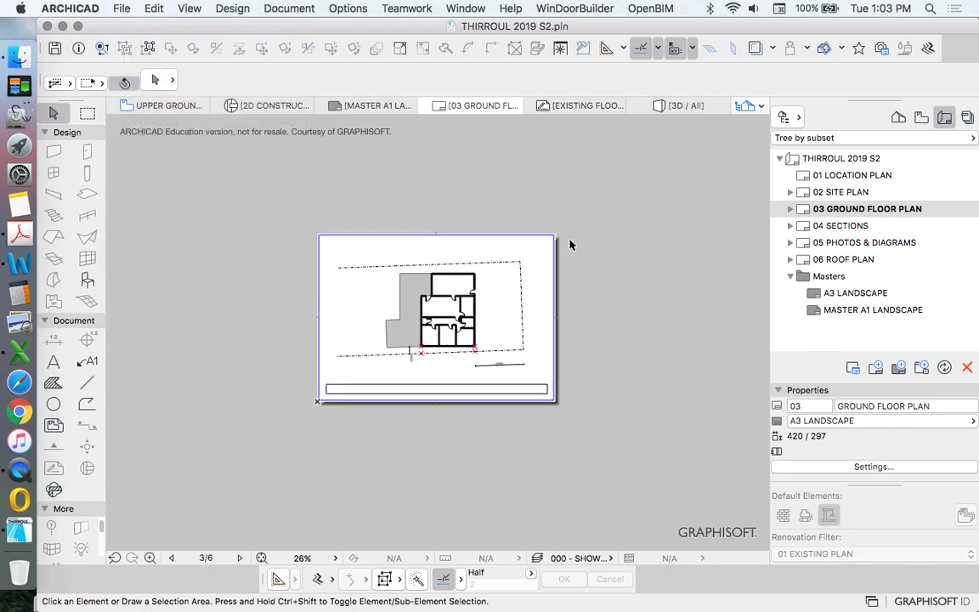
pyautogui.click(122, 9)
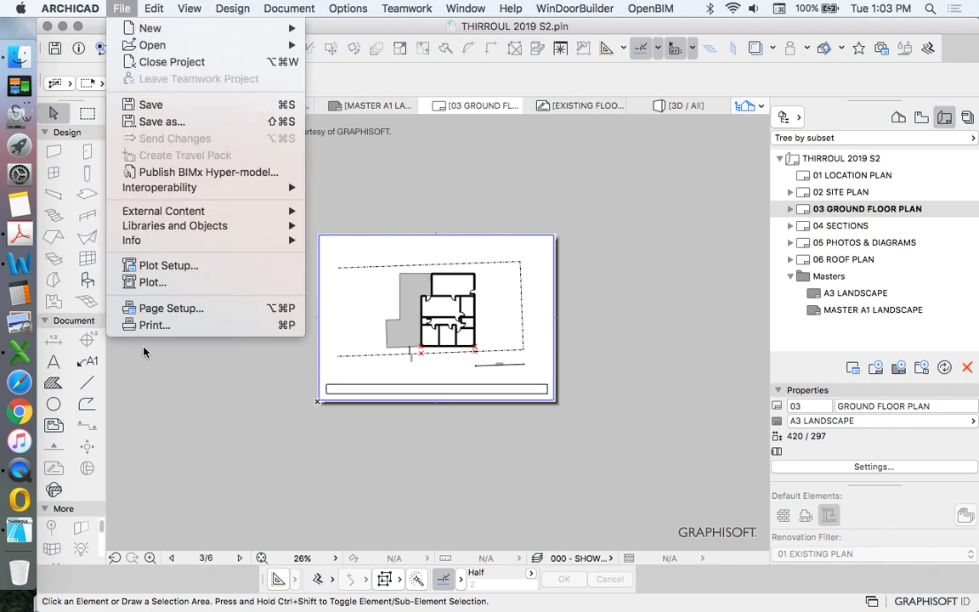
pyautogui.click(156, 326)
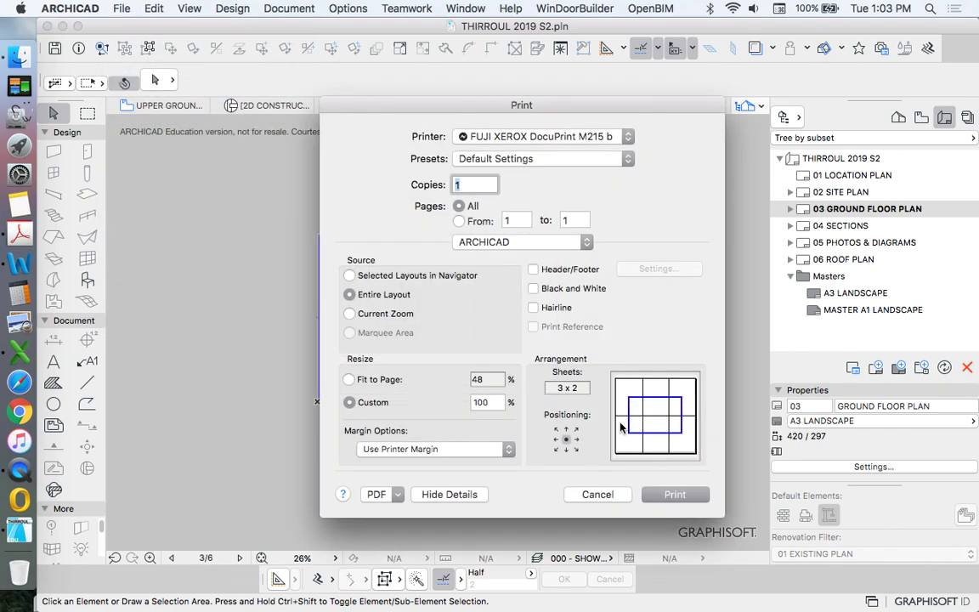
pyautogui.click(519, 137)
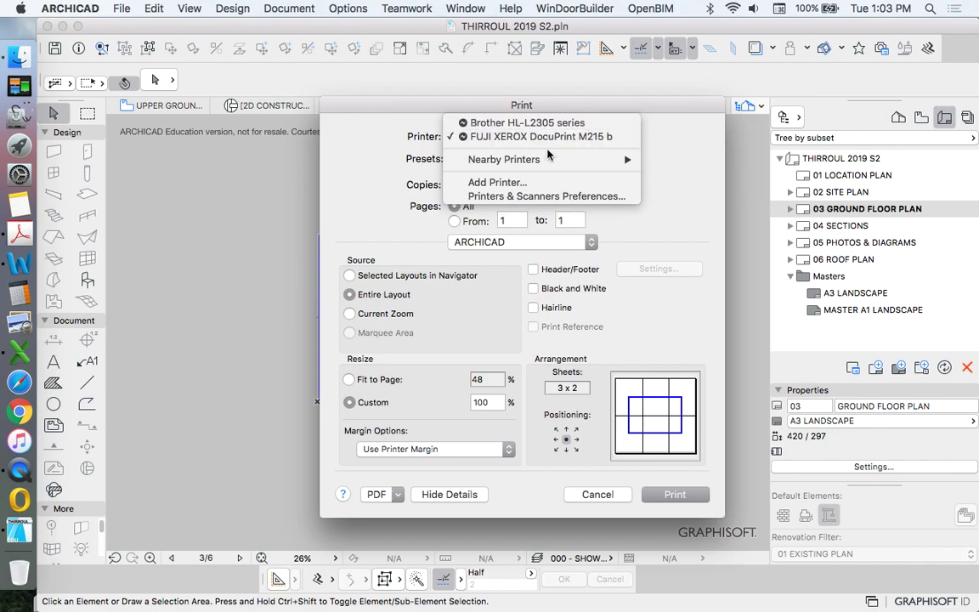
pyautogui.click(528, 124)
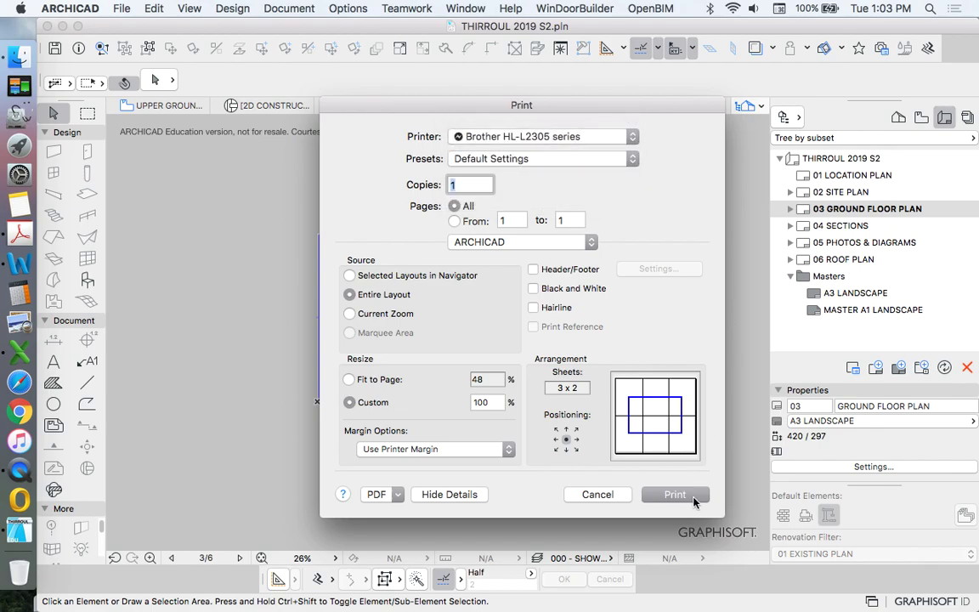
pyautogui.click(526, 137)
pyautogui.click(525, 150)
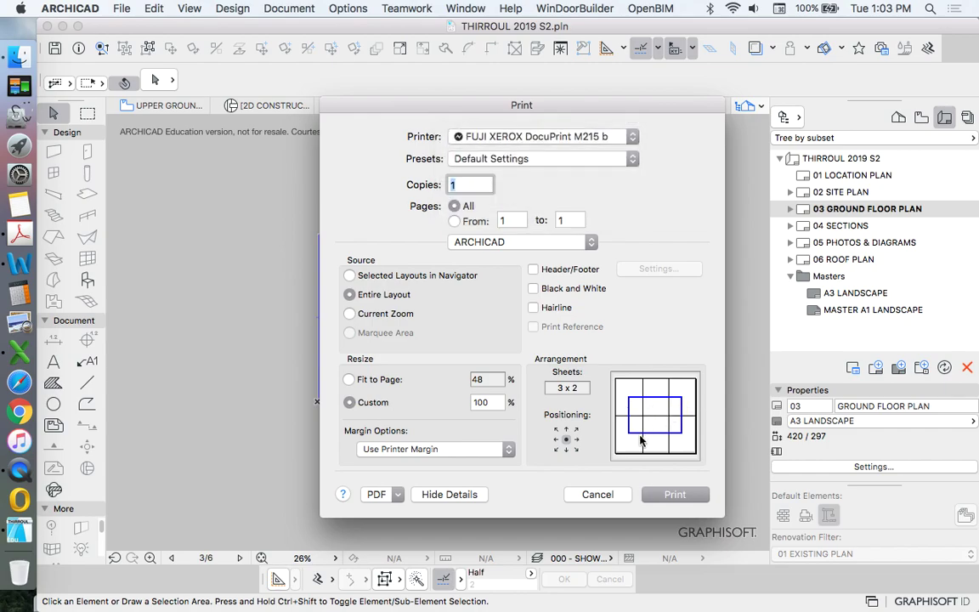
pyautogui.press('Escape')
pyautogui.click(121, 9)
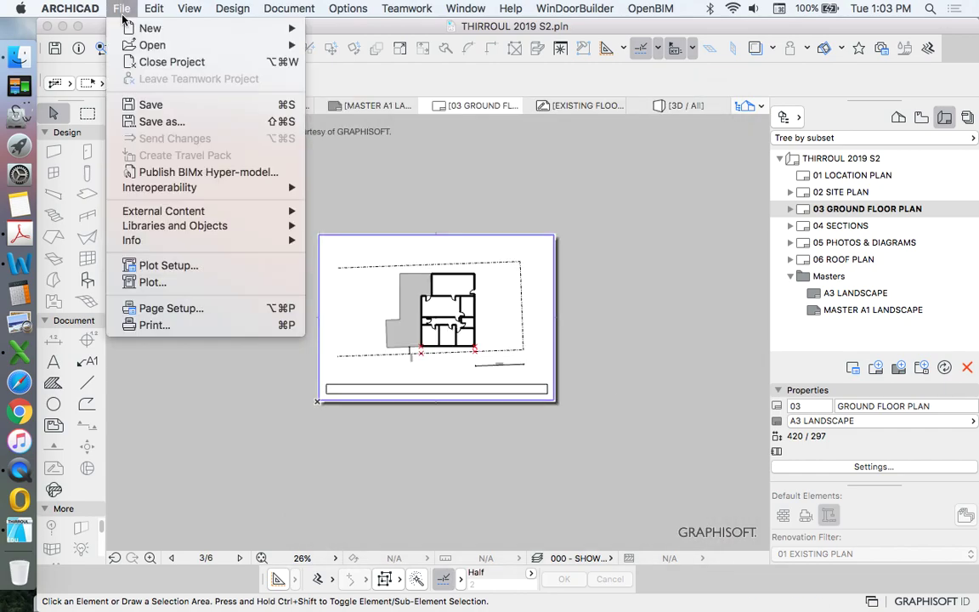
pyautogui.click(423, 200)
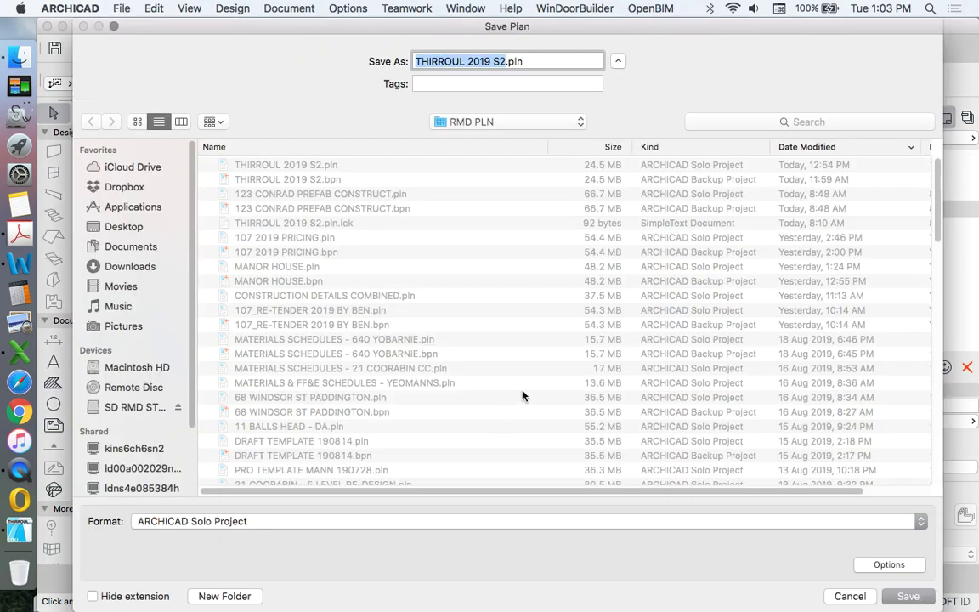
pyautogui.click(323, 521)
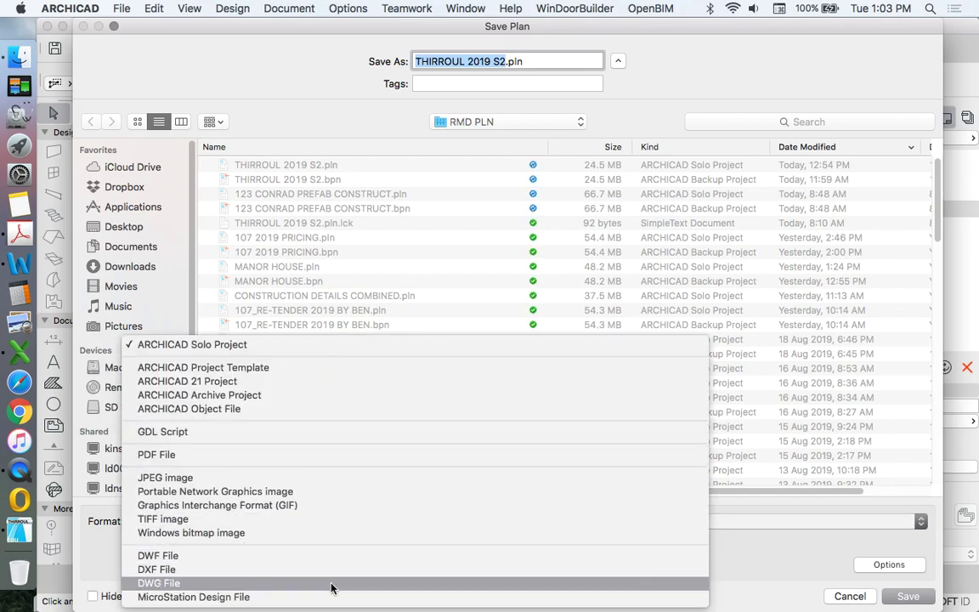
pyautogui.click(293, 457)
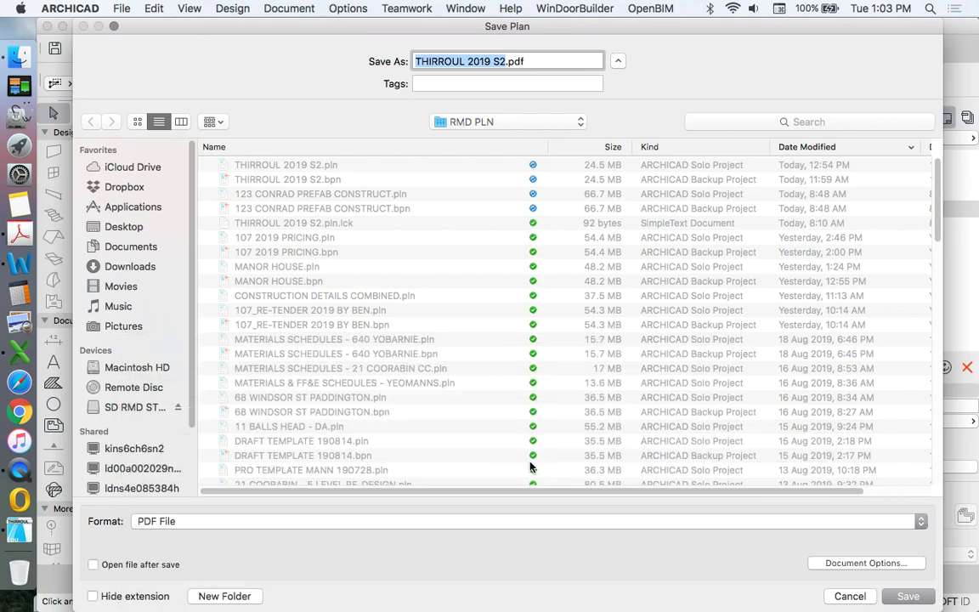
pyautogui.press('Return')
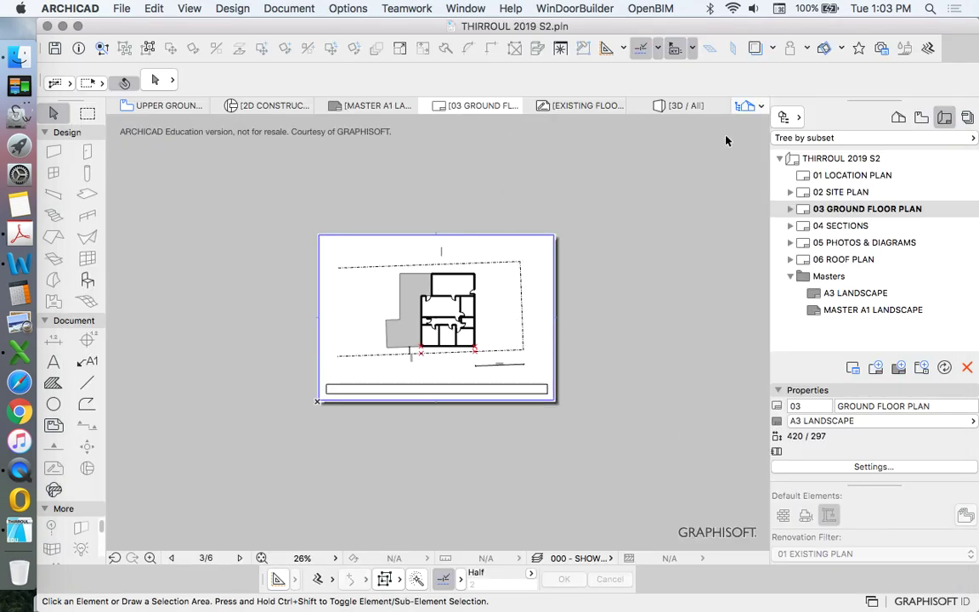
pyautogui.click(968, 119)
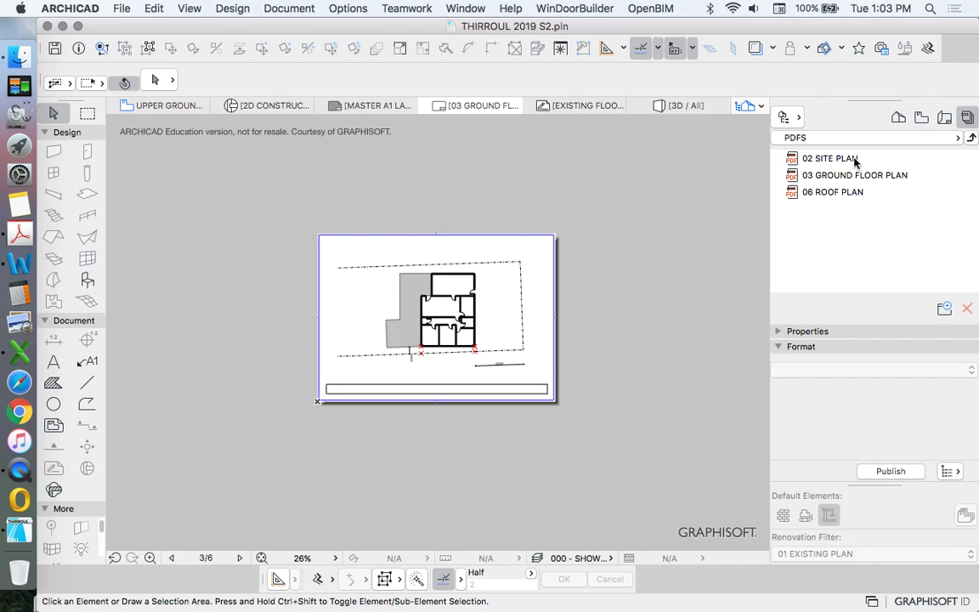
pyautogui.click(950, 119)
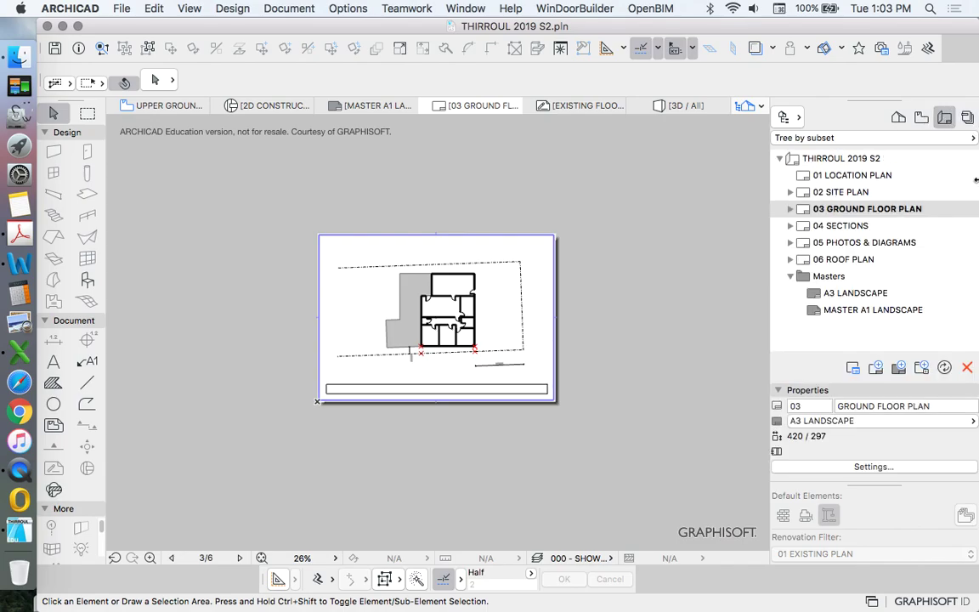
# Step: Open the Organizer with the Publisher and move it higher on screen
pyautogui.click(786, 117)
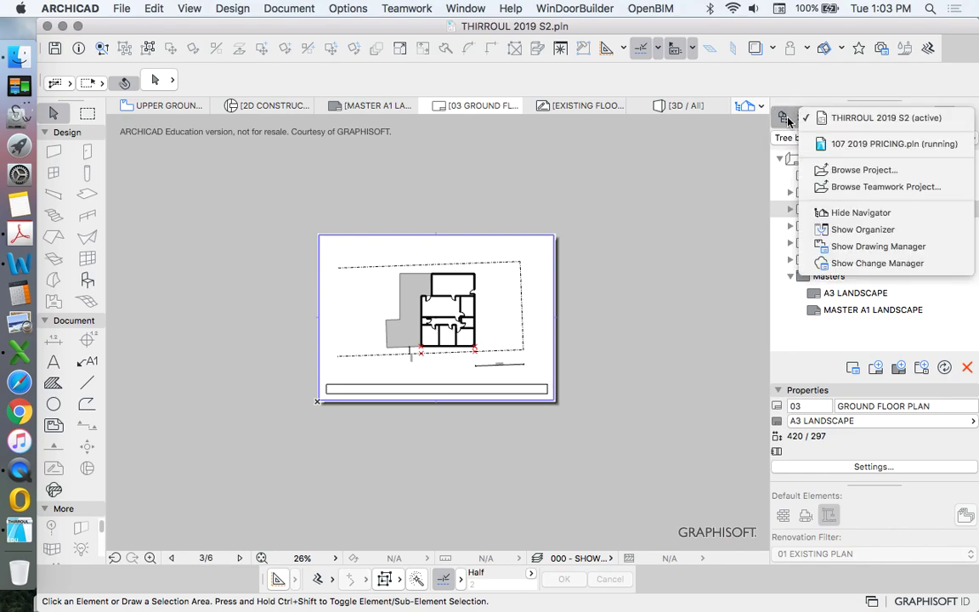
pyautogui.click(854, 232)
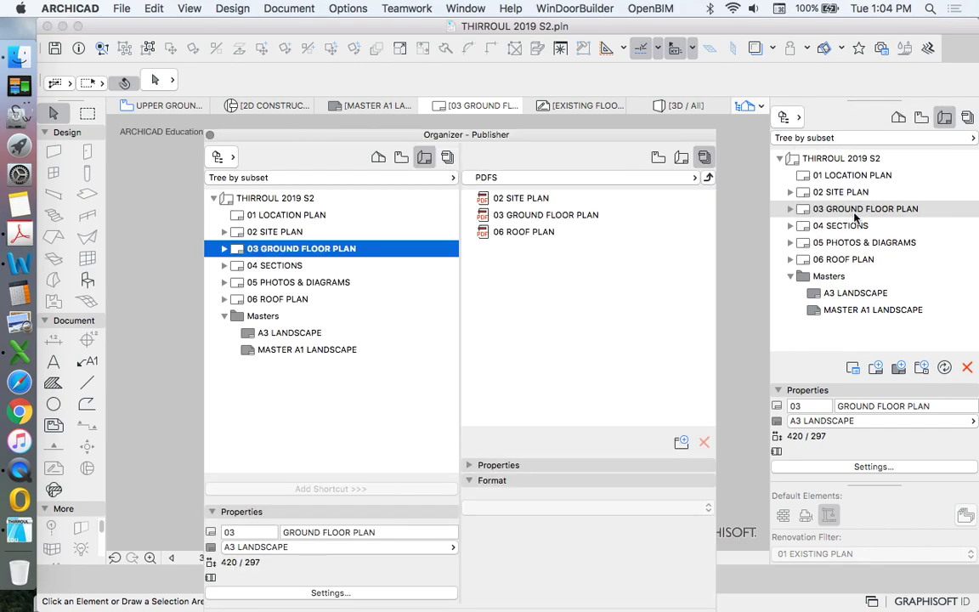
pyautogui.moveTo(536, 130); pyautogui.dragTo(581, 41)
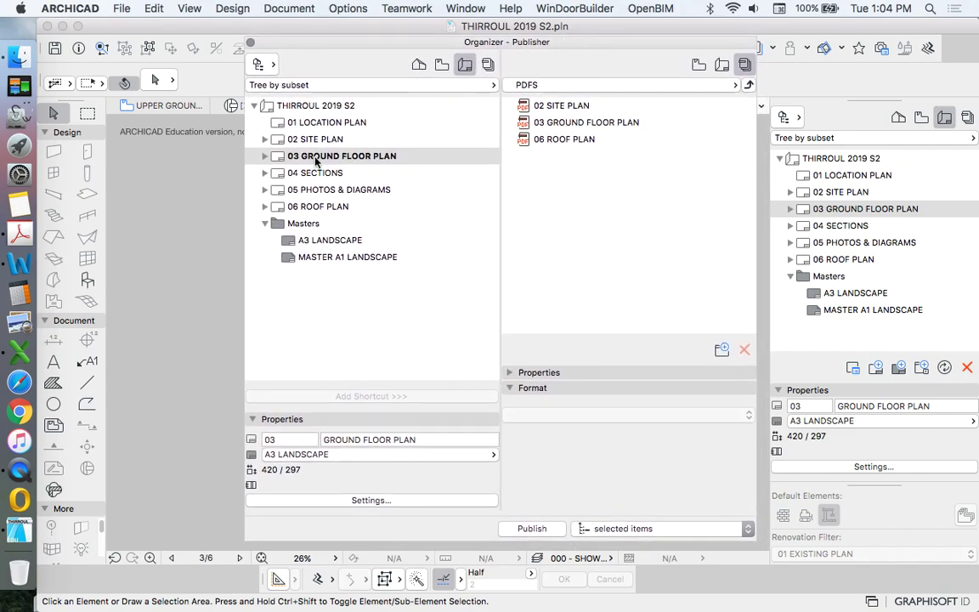
# Step: Delete the old PDFS publisher set from the publisher sets list
pyautogui.click(267, 122)
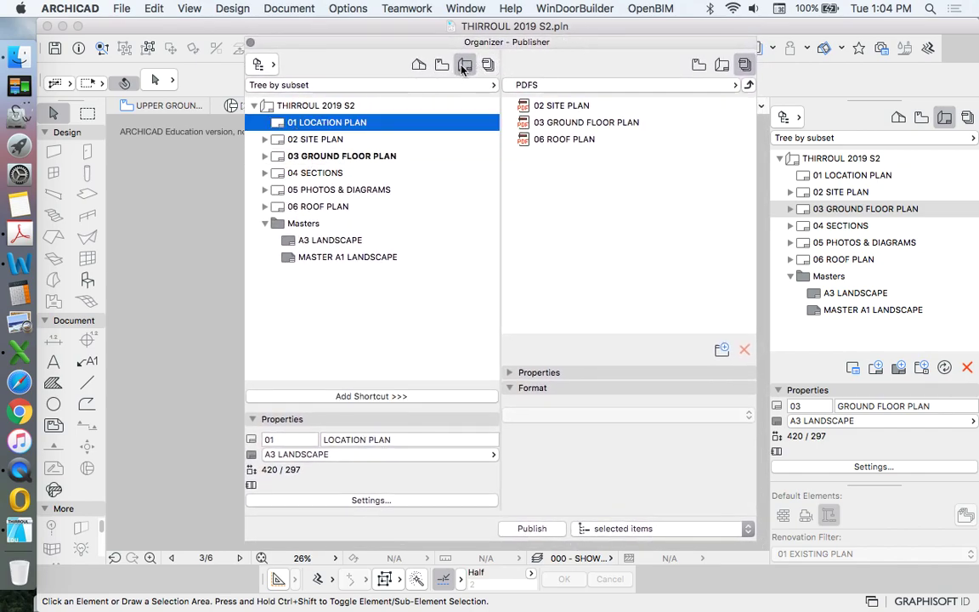
pyautogui.click(561, 106)
pyautogui.click(749, 84)
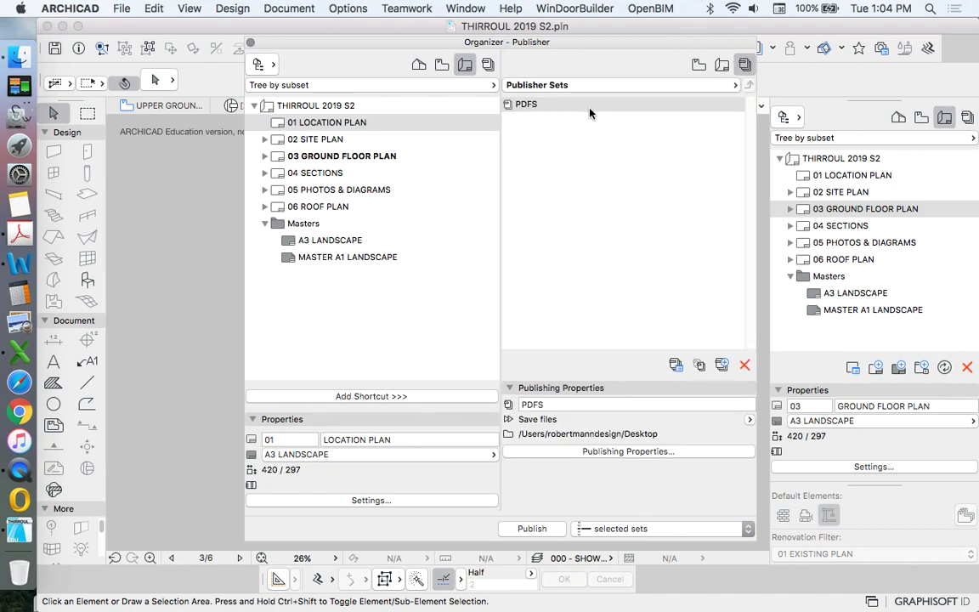
pyautogui.rightClick(578, 103)
pyautogui.click(618, 163)
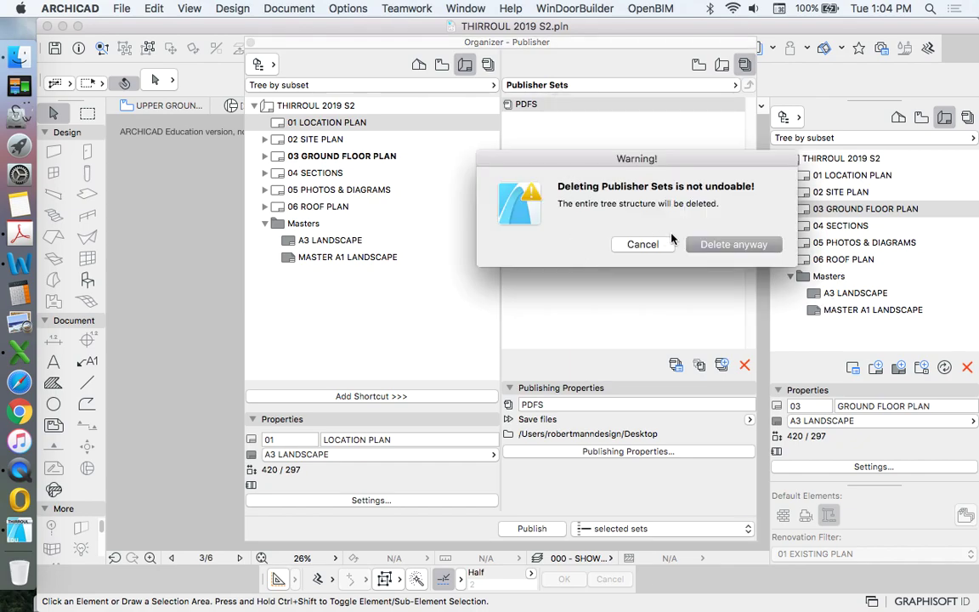
pyautogui.click(736, 243)
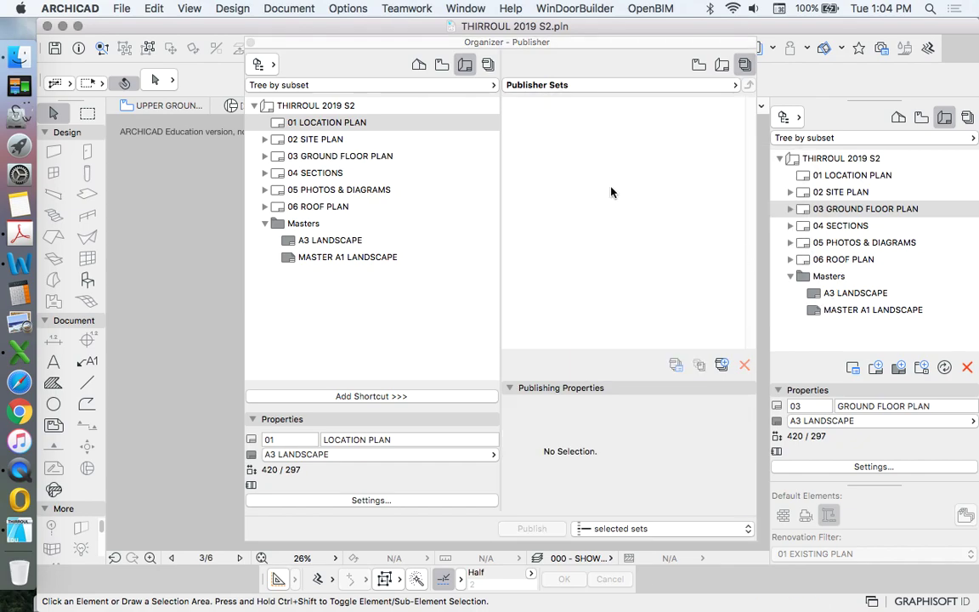
# Step: Create a new publisher set named PDF
pyautogui.click(722, 367)
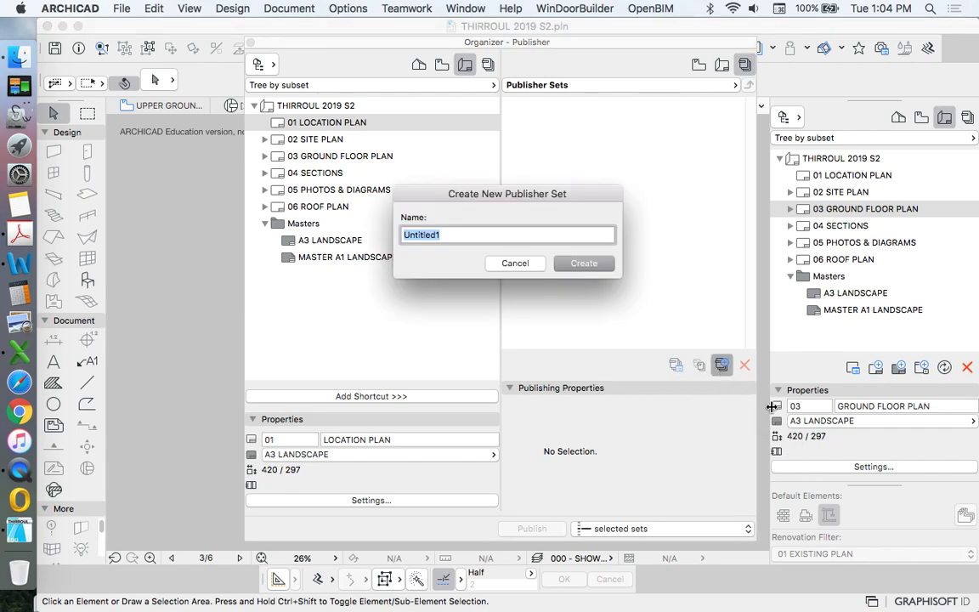
pyautogui.write('PDF')
pyautogui.press('Return')
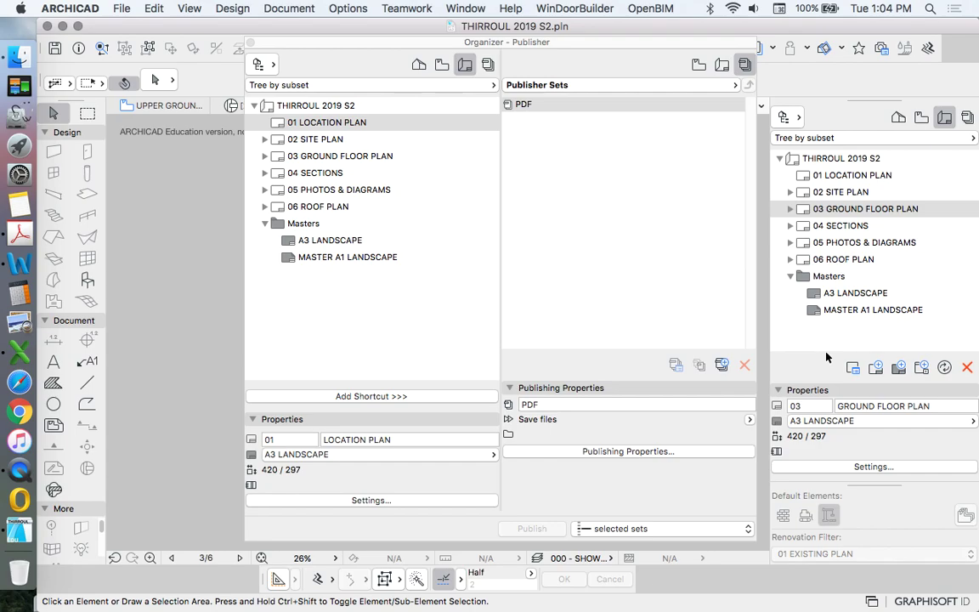
# Step: Set the PDF set to publish a flat file structure into the LIDCOMBE S2/PDF folder
pyautogui.click(630, 456)
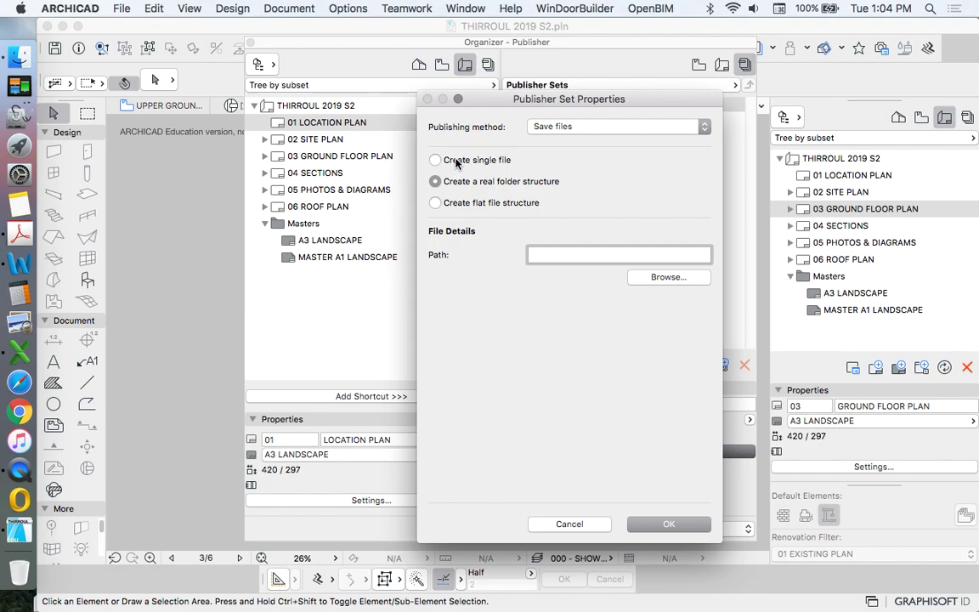
pyautogui.click(494, 204)
pyautogui.click(668, 277)
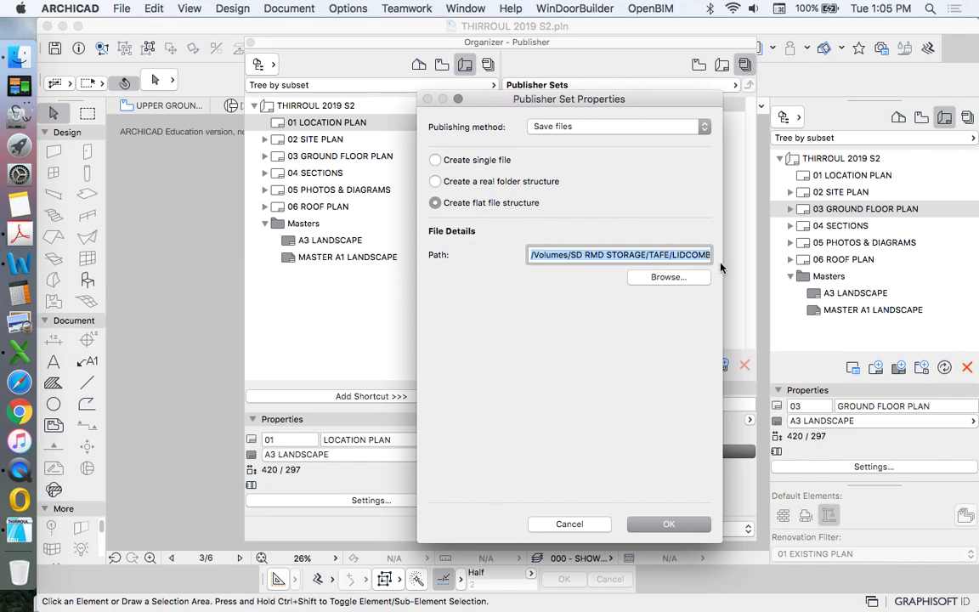
pyautogui.click(664, 525)
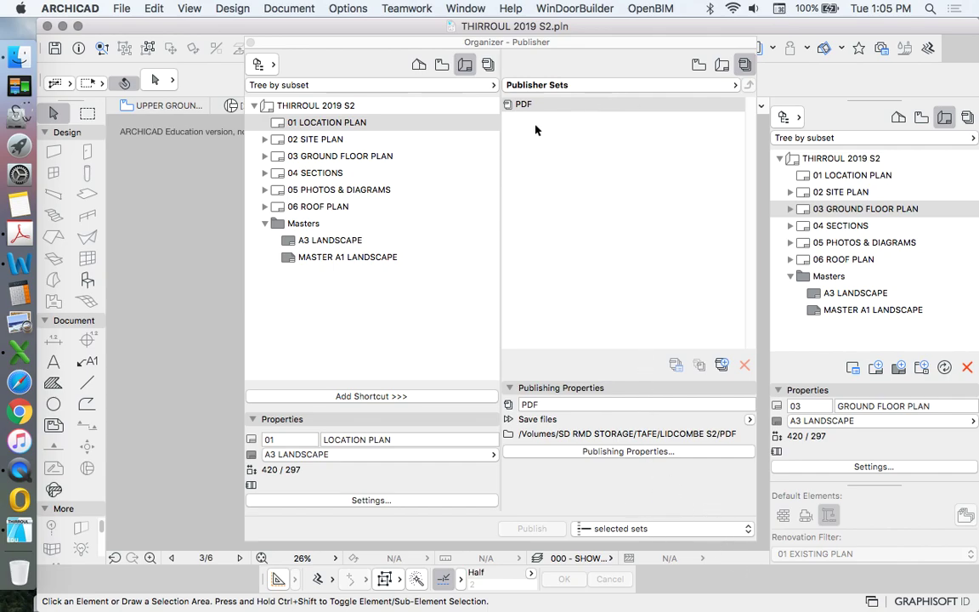
# Step: Add the 03 GROUND FLOOR PLAN layout to the PDF set and select it for publishing
pyautogui.doubleClick(520, 104)
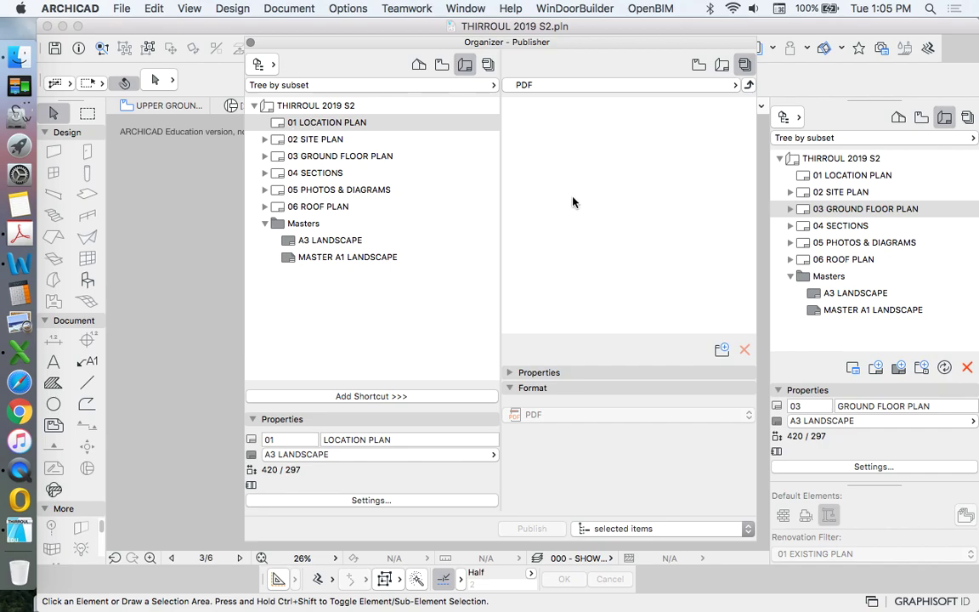
pyautogui.click(287, 158)
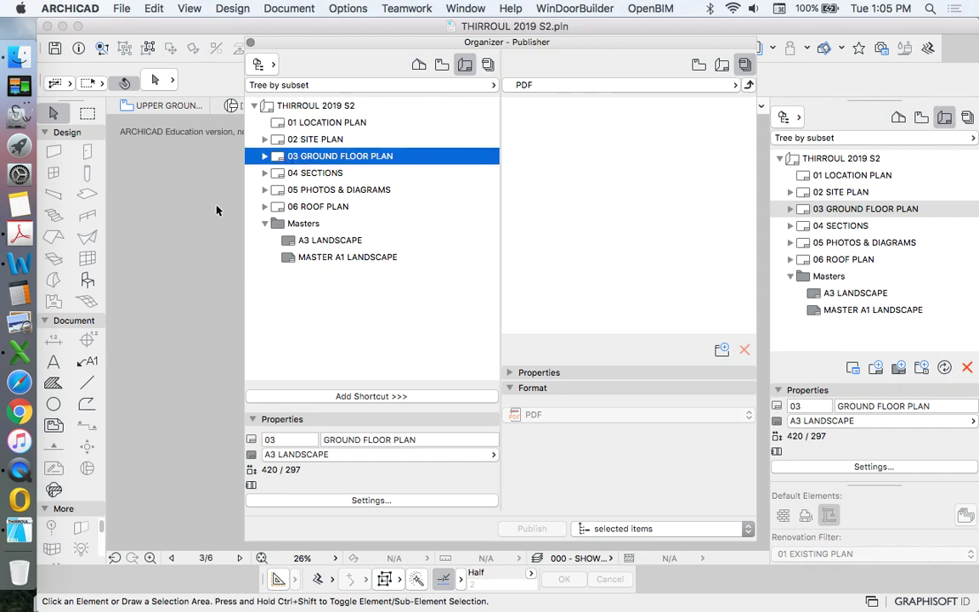
pyautogui.moveTo(300, 160); pyautogui.dragTo(602, 154)
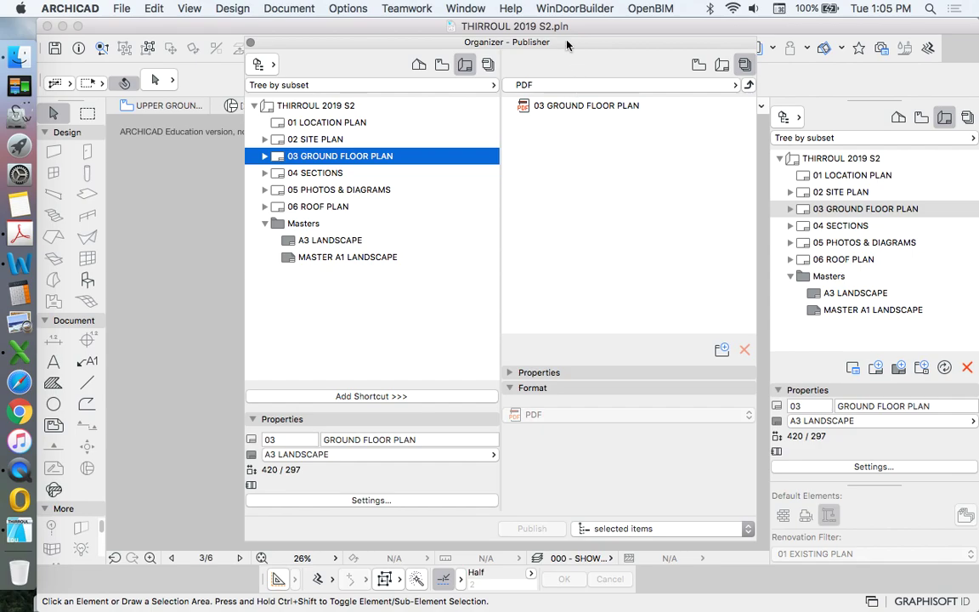
pyautogui.moveTo(563, 43); pyautogui.dragTo(563, 41)
pyautogui.click(562, 105)
# Step: Publish the PDF set, view 03 GROUND FLOOR PLAN.pdf zoomed out in Preview, then close it
pyautogui.click(532, 526)
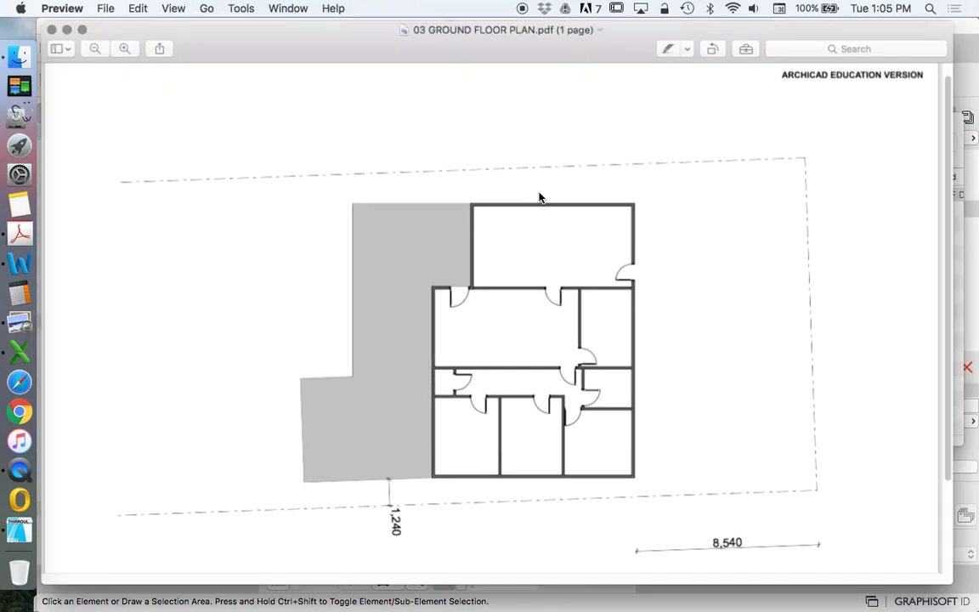
pyautogui.scroll(-3, 385, 234)
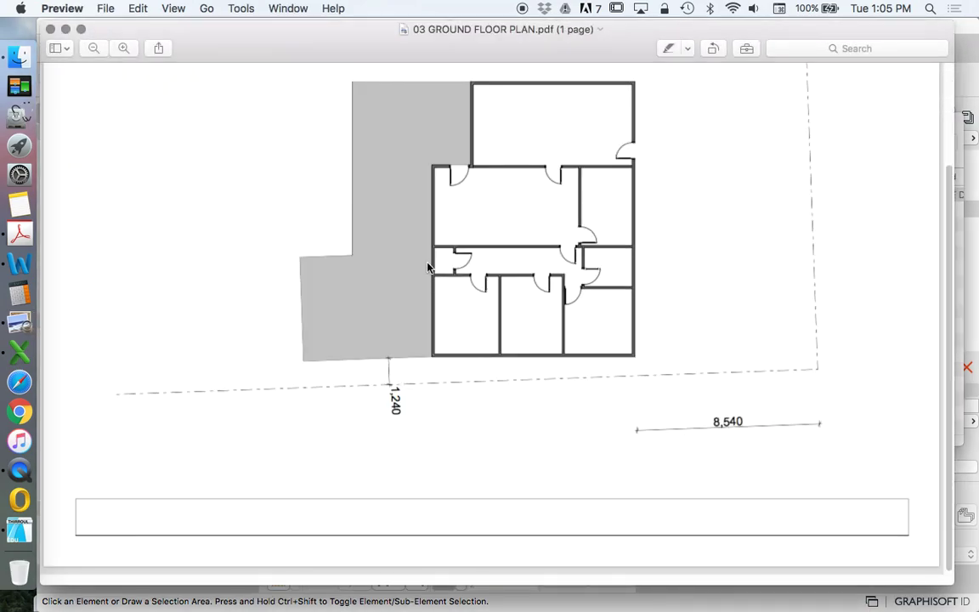
pyautogui.scroll(3, 272, 106)
pyautogui.click(94, 48)
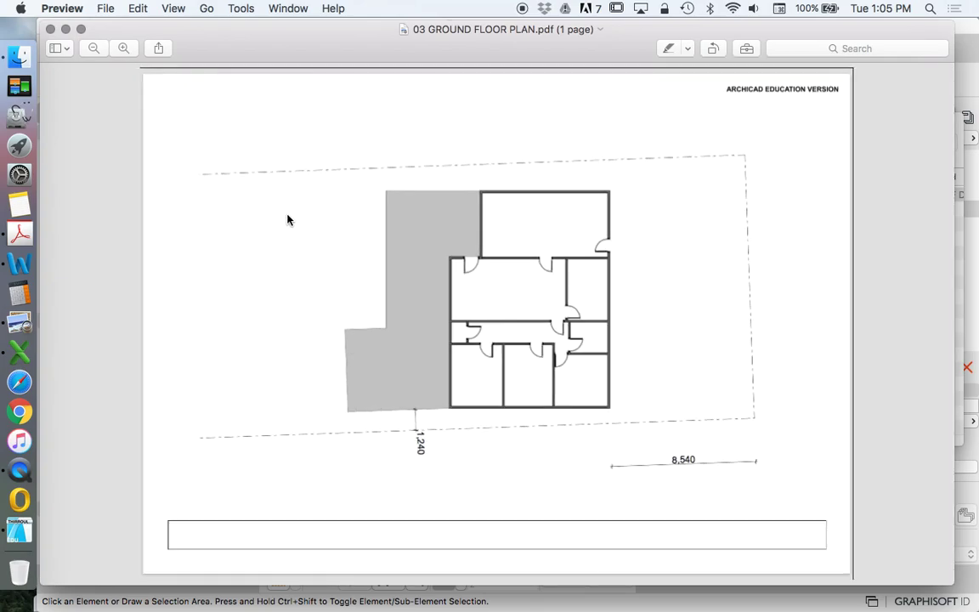
pyautogui.click(50, 29)
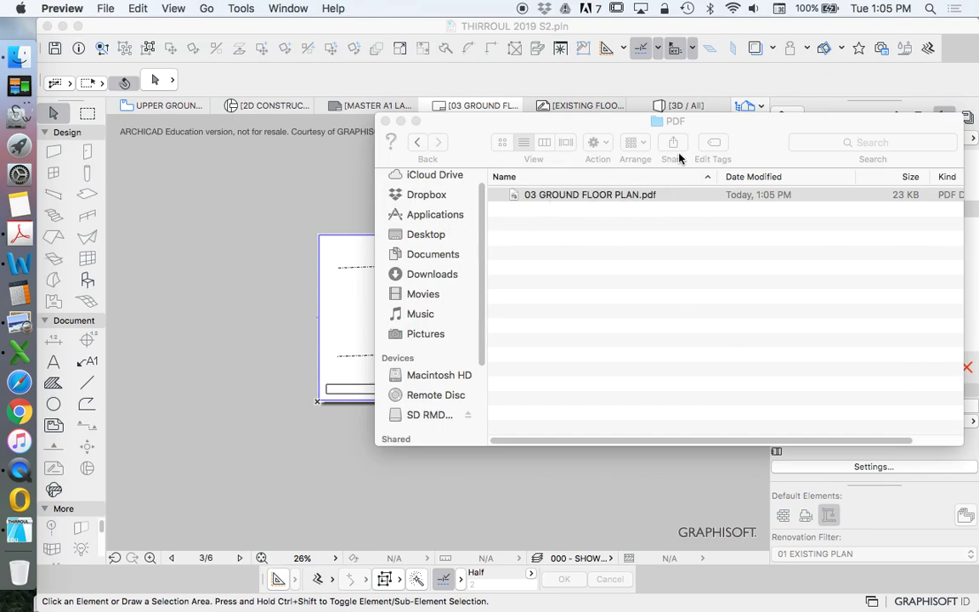
# Step: Close the publisher Organizer and clear the ground floor drawing selection
pyautogui.click(367, 132)
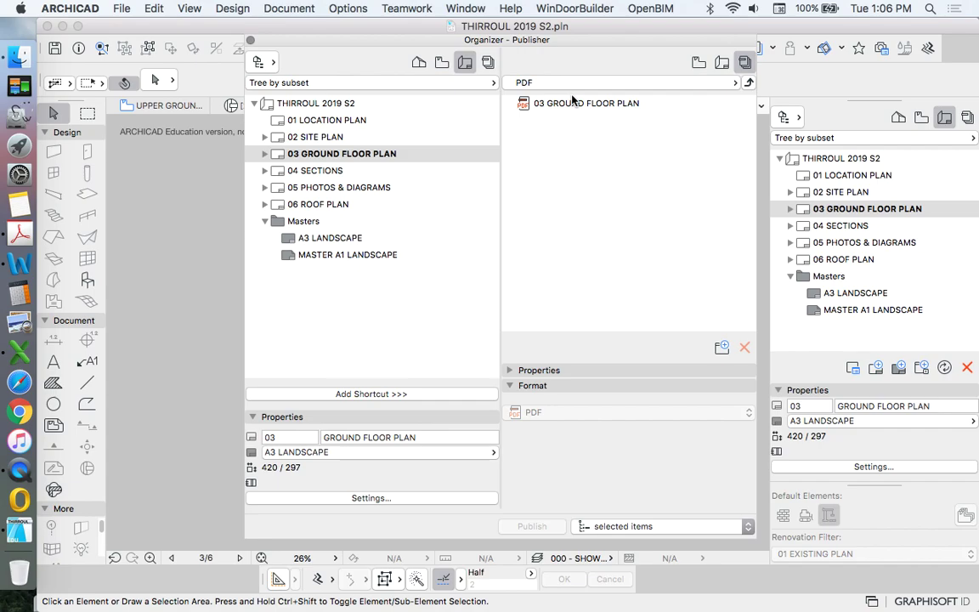
pyautogui.moveTo(332, 44); pyautogui.dragTo(268, 62)
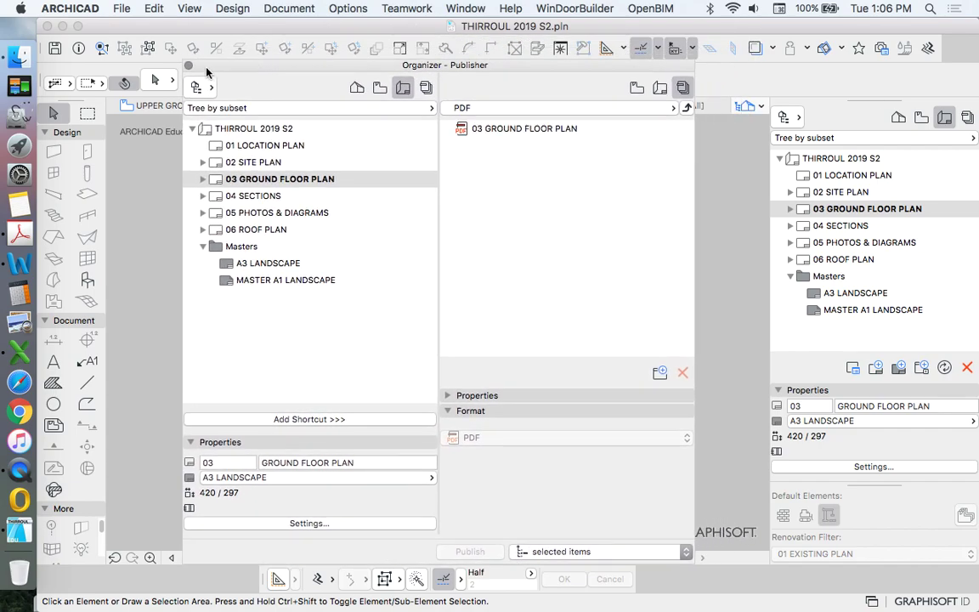
pyautogui.click(168, 58)
pyautogui.click(517, 284)
pyautogui.scroll(5, 483, 382)
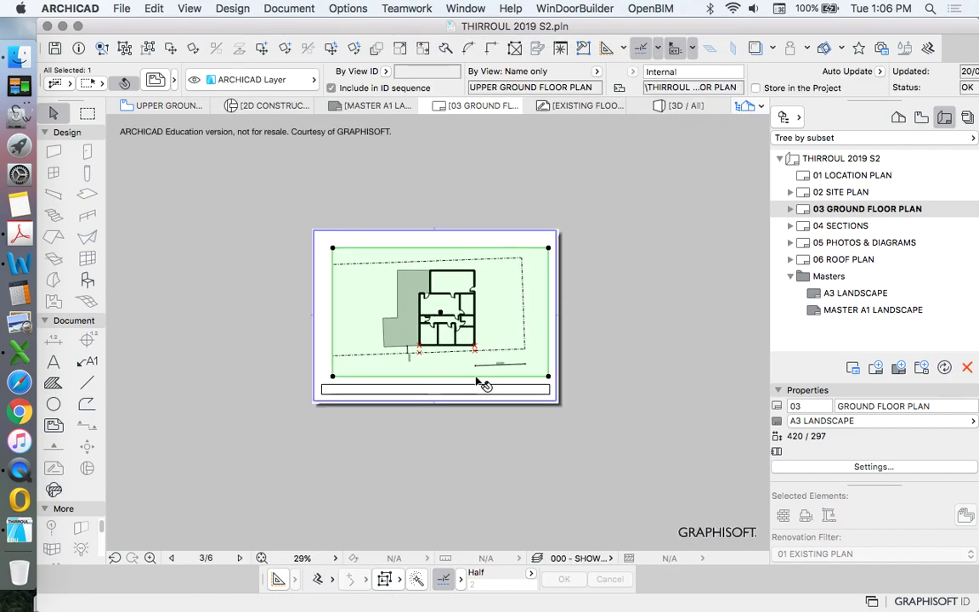
pyautogui.press('Escape')
# Step: Add a TITLE text block to the title strip of the A3 LANDSCAPE master layout
pyautogui.doubleClick(849, 296)
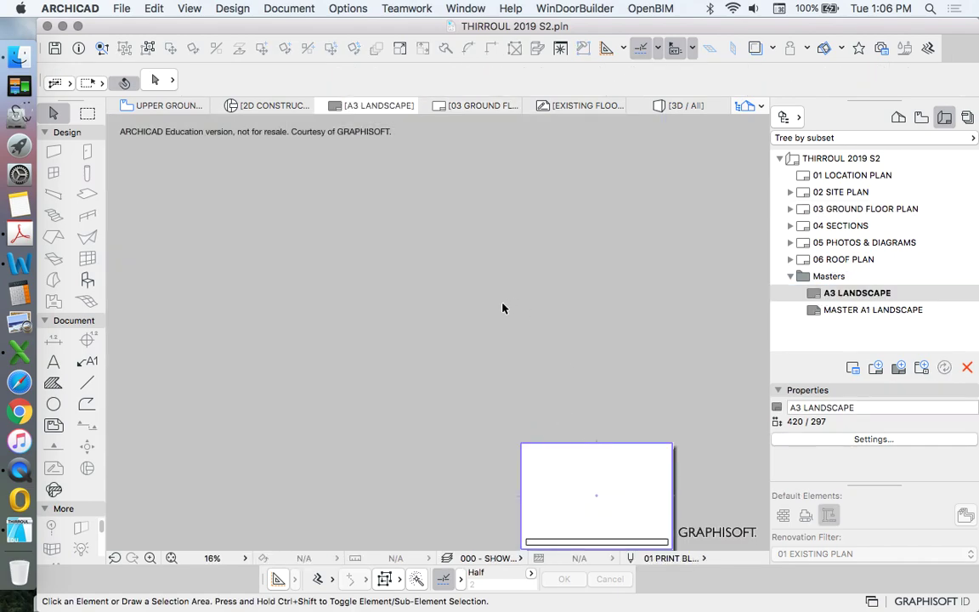
pyautogui.scroll(5, 479, 350)
pyautogui.scroll(3, 389, 271)
pyautogui.click(54, 361)
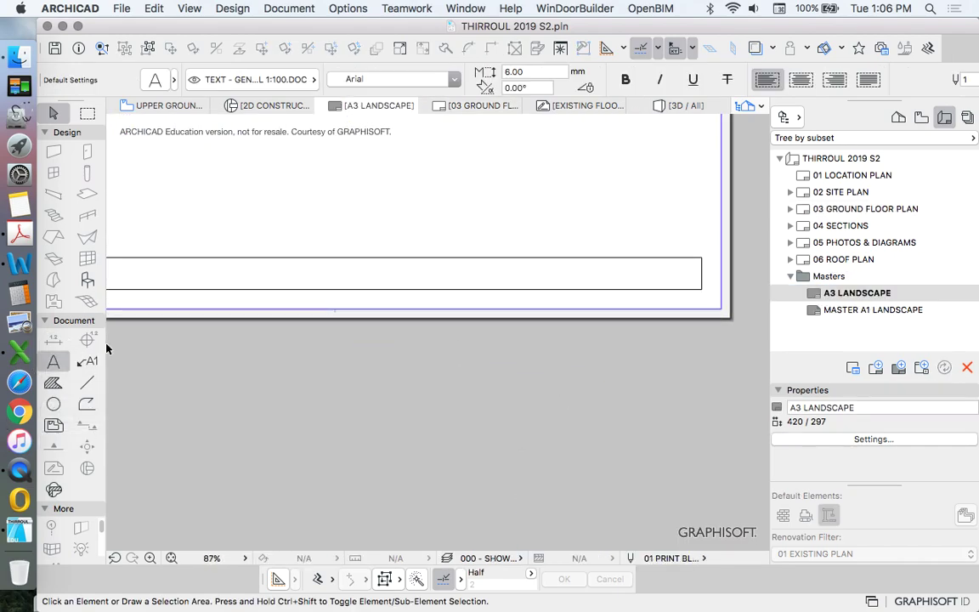
pyautogui.click(459, 263)
pyautogui.click(626, 284)
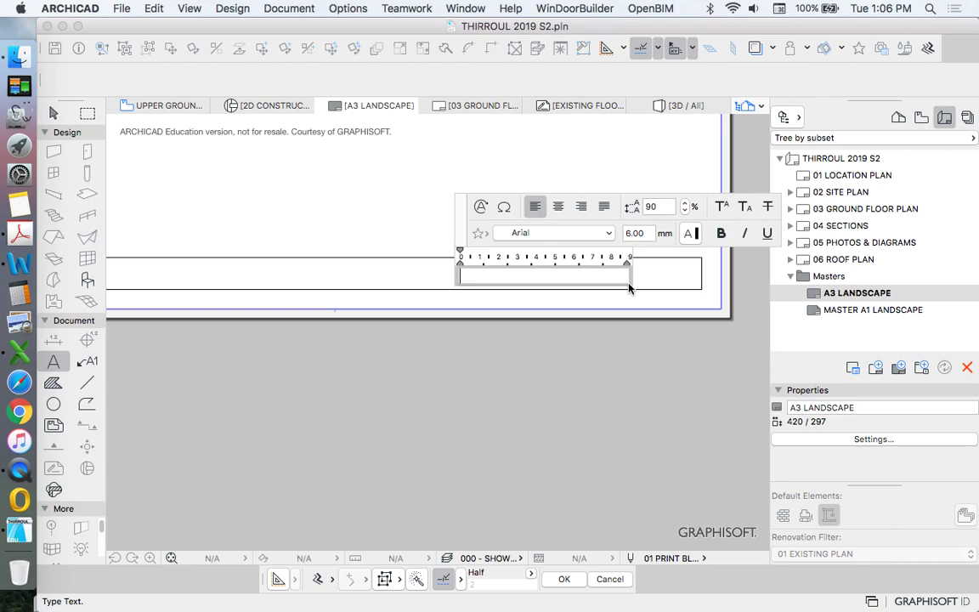
pyautogui.write('TITLE')
pyautogui.click(551, 330)
pyautogui.press('Escape')
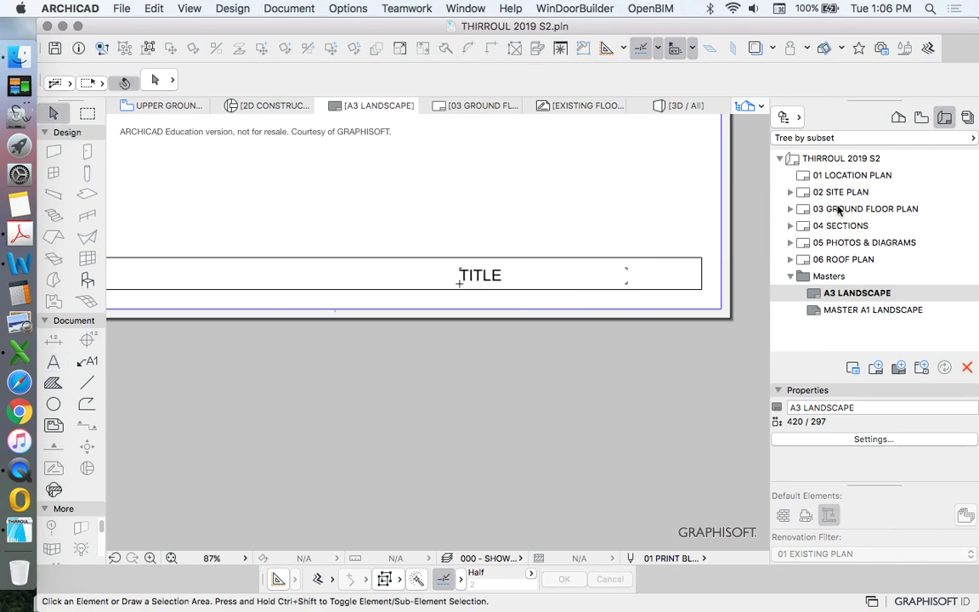
pyautogui.scroll(-5, 536, 408)
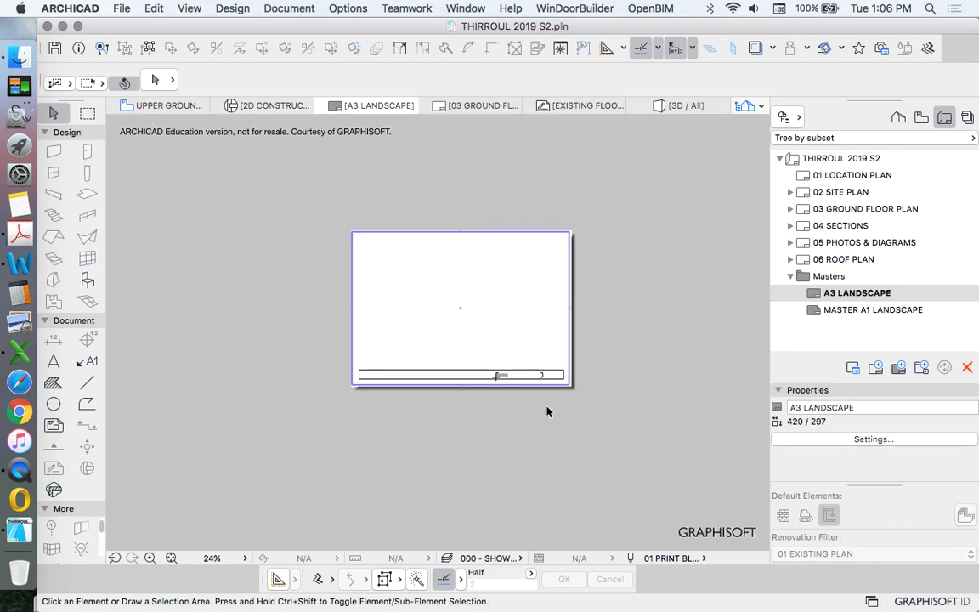
# Step: Open the source floor plan view of the drawing on 03 GROUND FLOOR PLAN
pyautogui.click(846, 209)
pyautogui.scroll(-5, 511, 422)
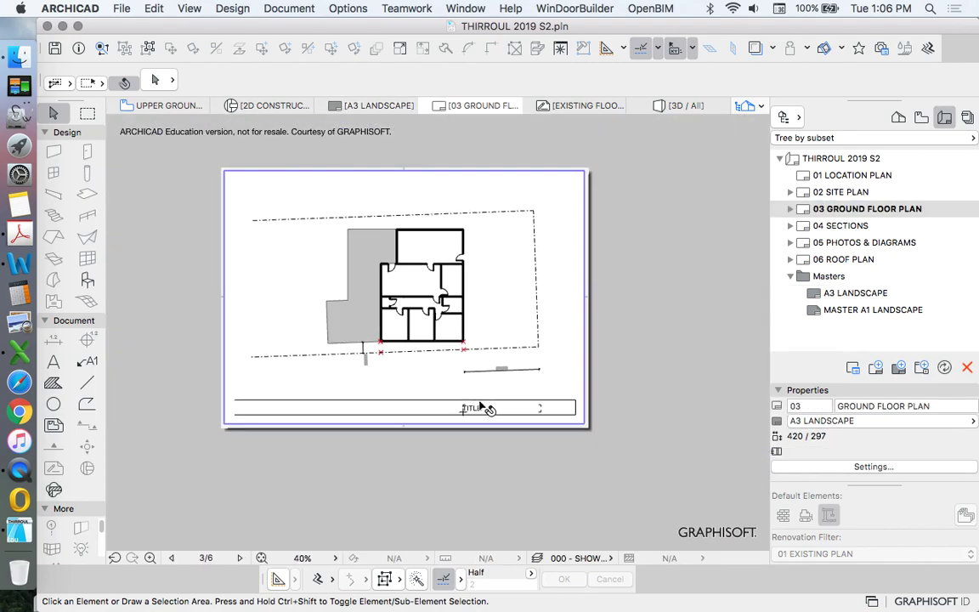
pyautogui.click(555, 437)
pyautogui.click(514, 406)
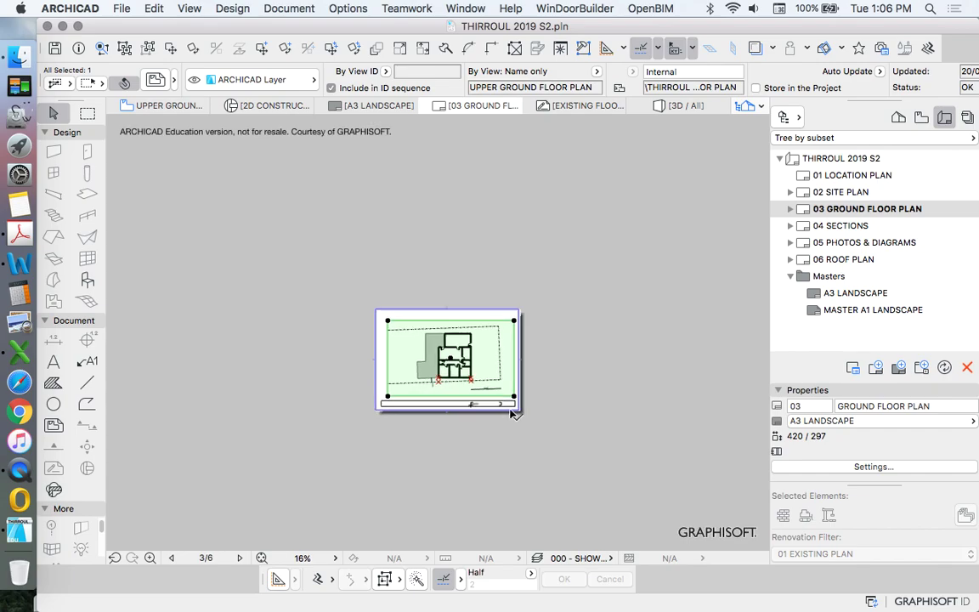
pyautogui.scroll(3, 433, 387)
pyautogui.press('Escape')
pyautogui.rightClick(518, 306)
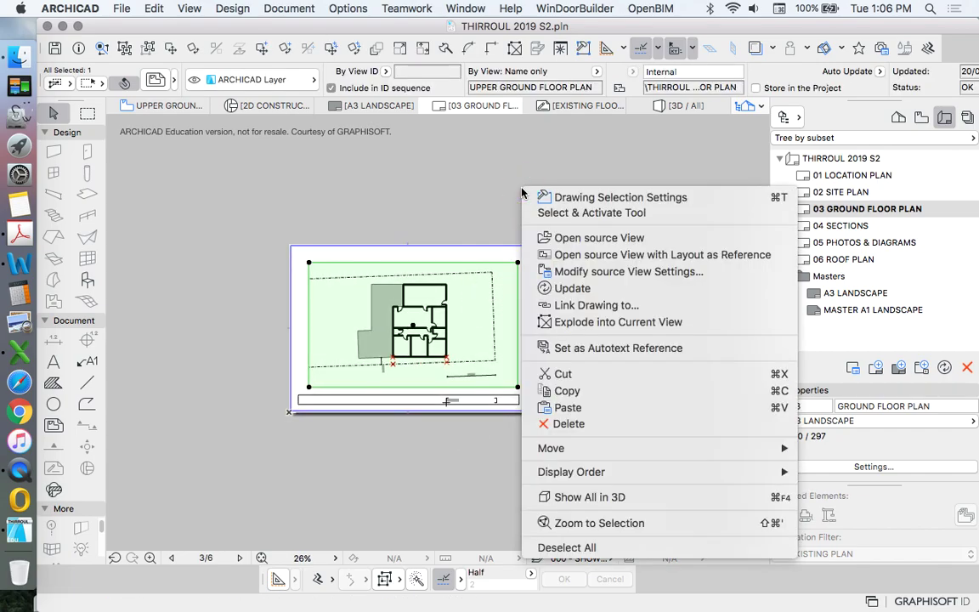
pyautogui.click(570, 234)
# Step: Add a LIVING text label in the top room of the floor plan
pyautogui.scroll(6, 302, 308)
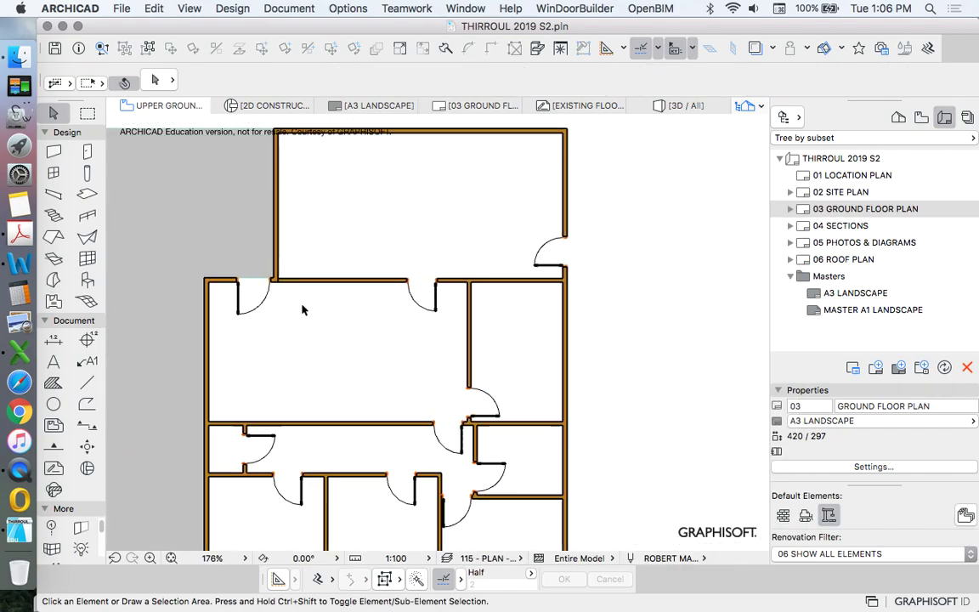
pyautogui.click(53, 362)
pyautogui.click(364, 186)
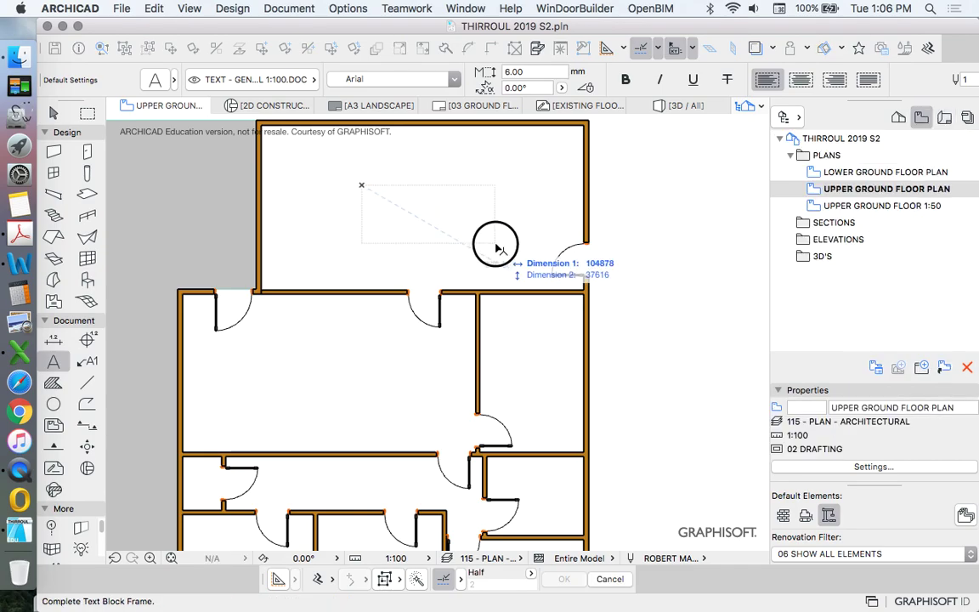
pyautogui.click(500, 239)
pyautogui.write('LIVING')
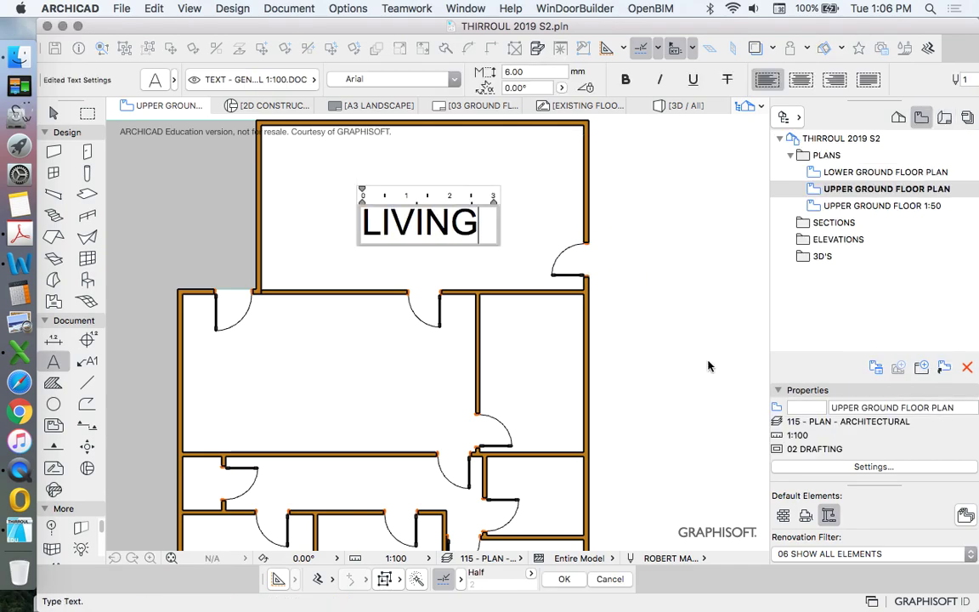
pyautogui.press('Escape')
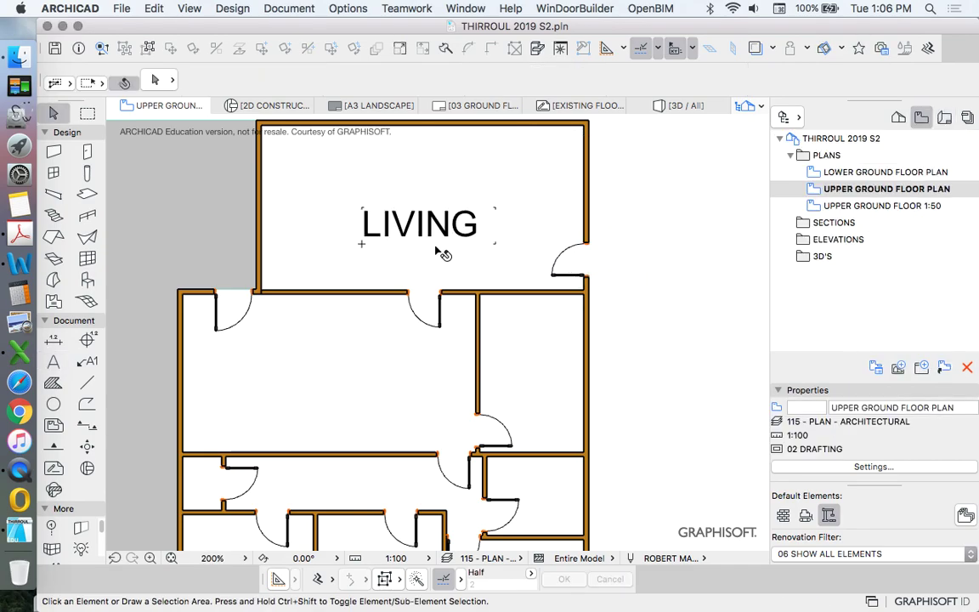
pyautogui.scroll(-5, 391, 220)
# Step: Return to the 03 GROUND FLOOR PLAN layout to check the LIVING and TITLE text
pyautogui.click(944, 117)
pyautogui.doubleClick(841, 207)
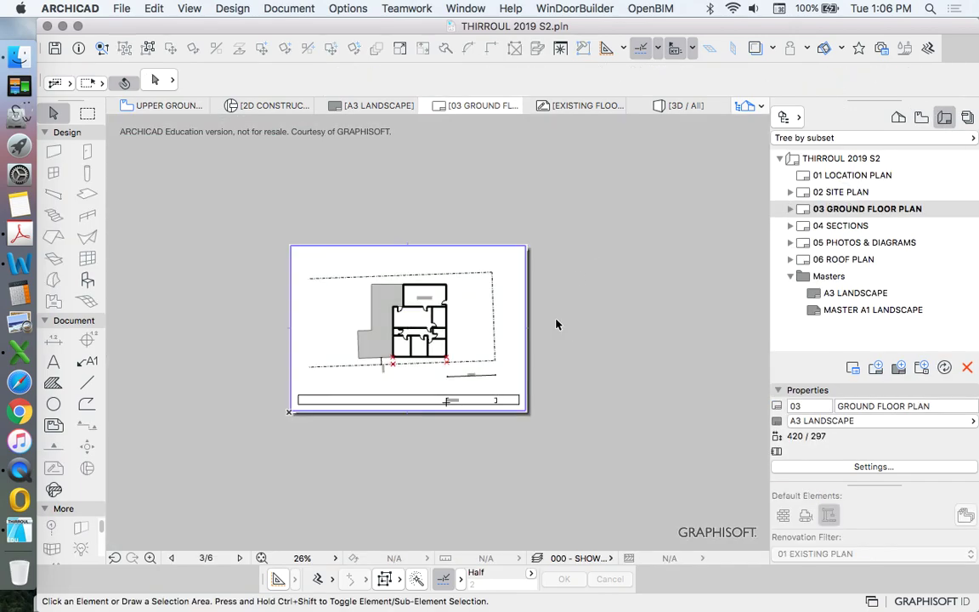
pyautogui.scroll(5, 544, 314)
pyautogui.scroll(-3, 474, 266)
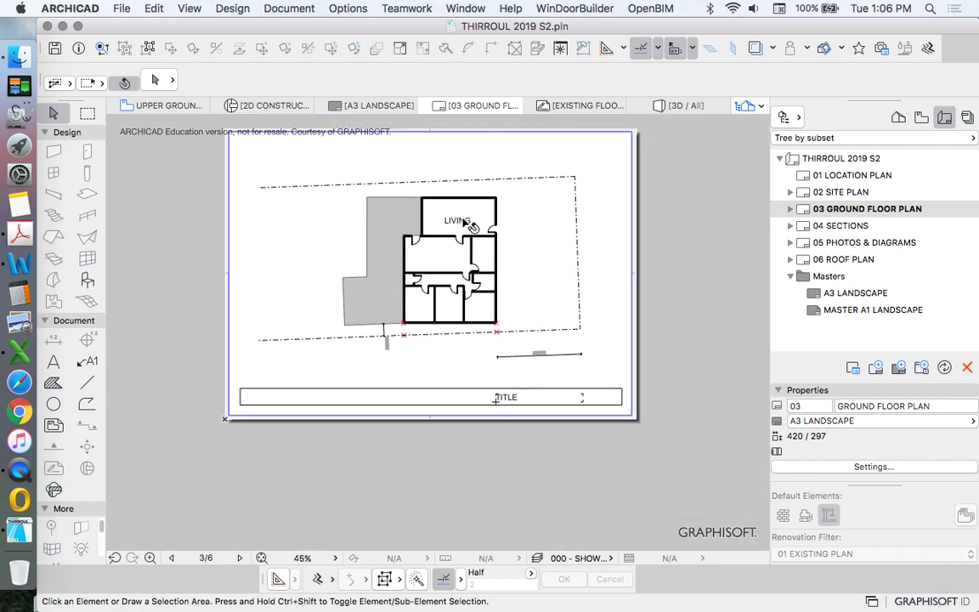
# Step: Republish the PDF set holding 03 GROUND FLOOR PLAN and close the publishing report
pyautogui.scroll(-1, 473, 221)
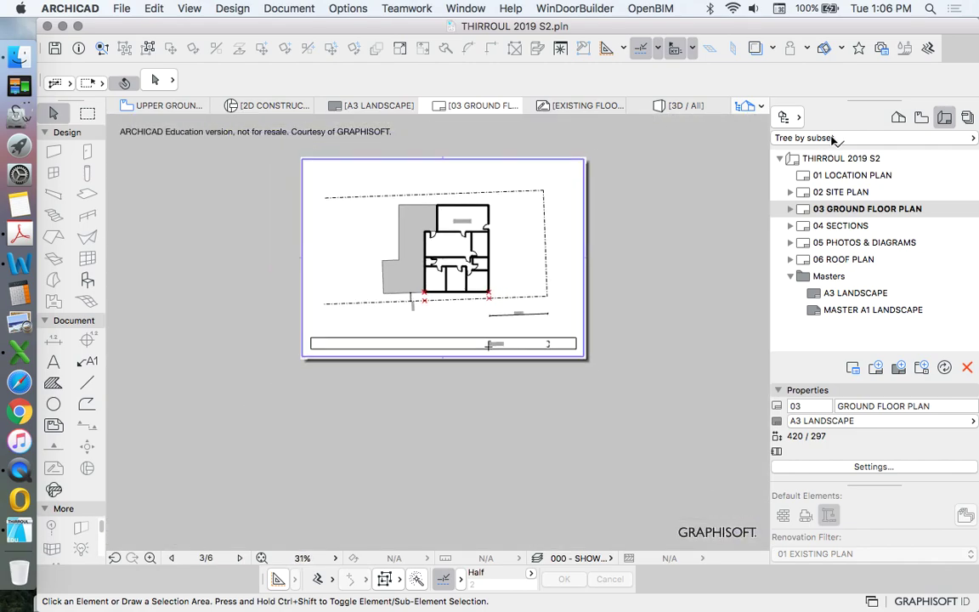
pyautogui.click(783, 117)
pyautogui.click(967, 117)
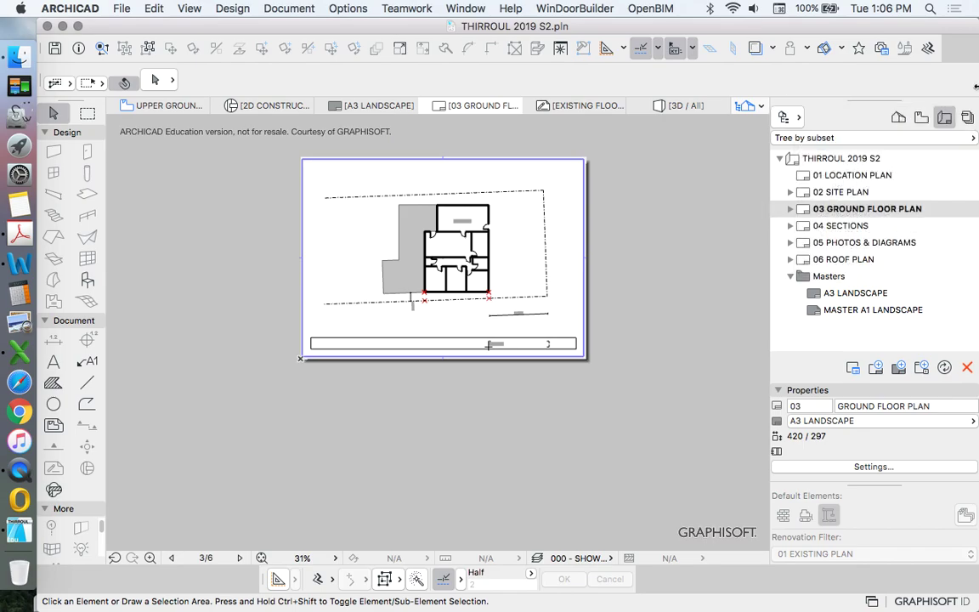
pyautogui.click(967, 117)
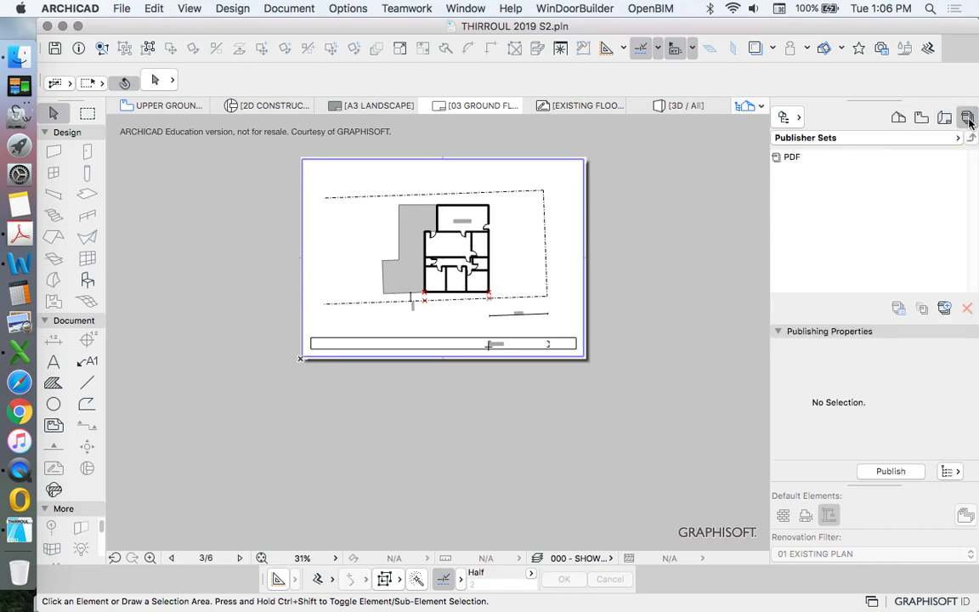
pyautogui.doubleClick(793, 156)
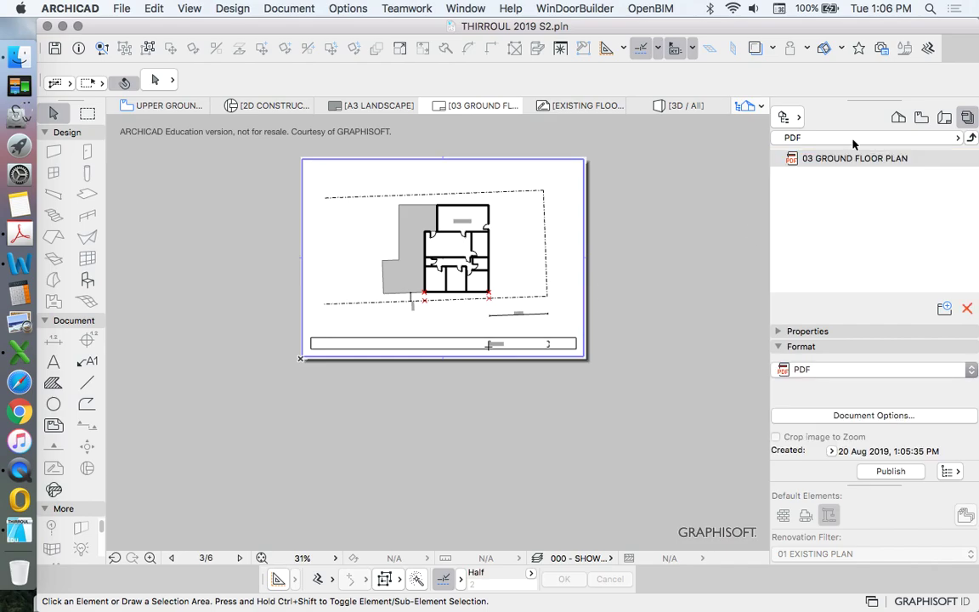
pyautogui.click(893, 473)
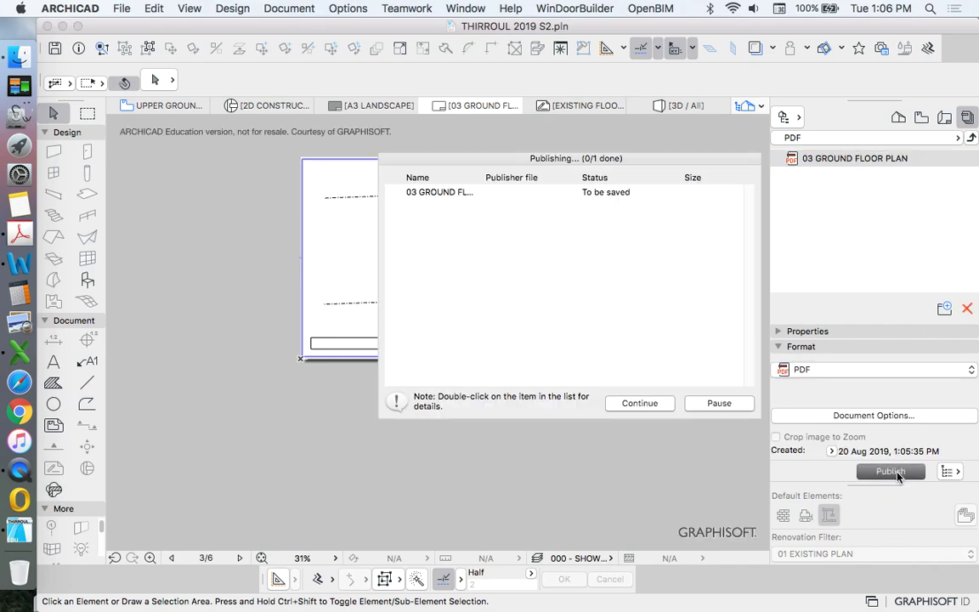
pyautogui.click(716, 402)
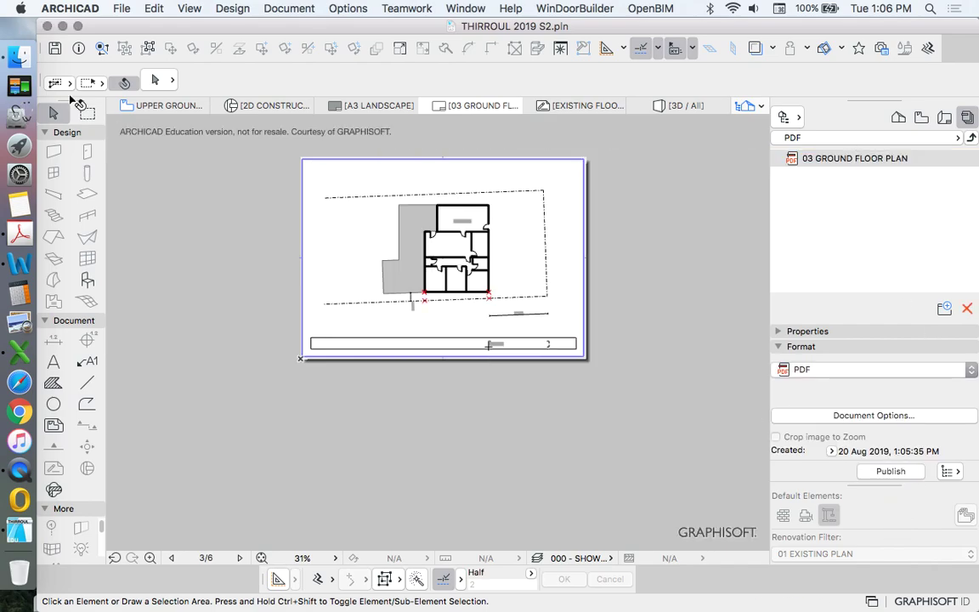
# Step: Check the updated 03 GROUND FLOOR PLAN.pdf (24 KB, 1:06 PM) in the Finder PDF folder
pyautogui.click(19, 56)
pyautogui.click(616, 210)
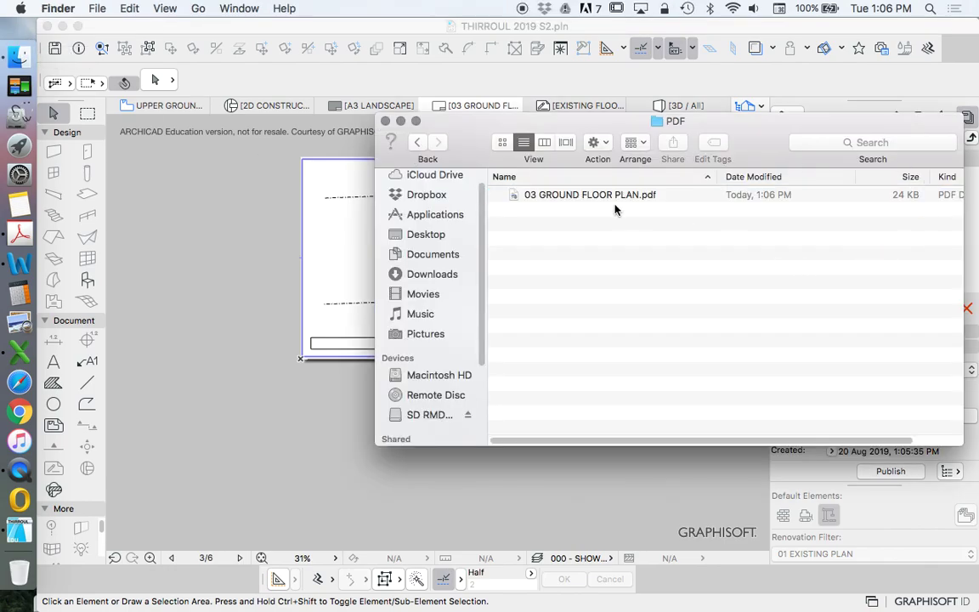
pyautogui.click(607, 195)
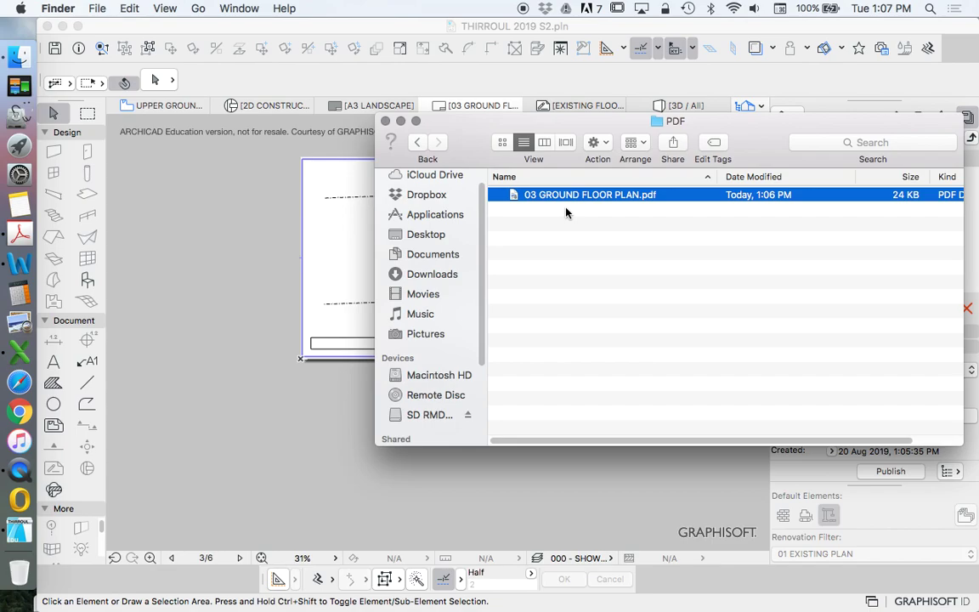
pyautogui.click(583, 240)
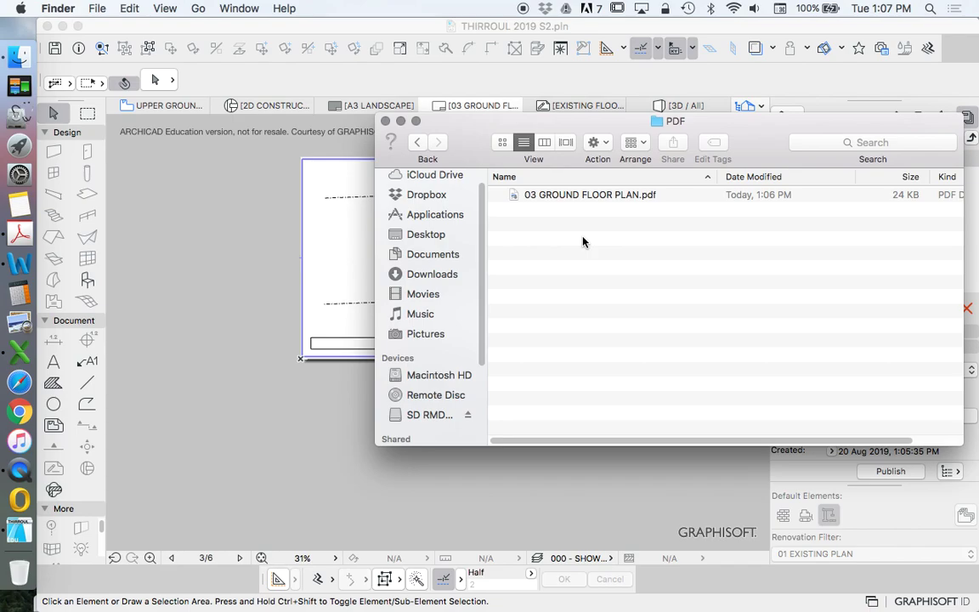
# Step: Check 03 GROUND FLOOR PLAN.pdf in Preview at full-page zoom for LIVING and TITLE, then close it
pyautogui.doubleClick(561, 194)
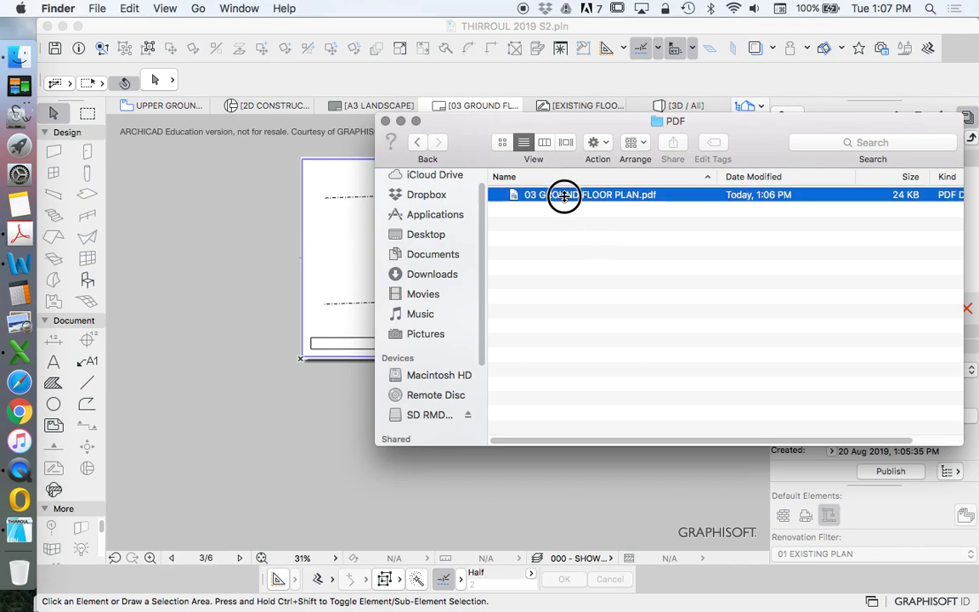
pyautogui.scroll(-3, 586, 264)
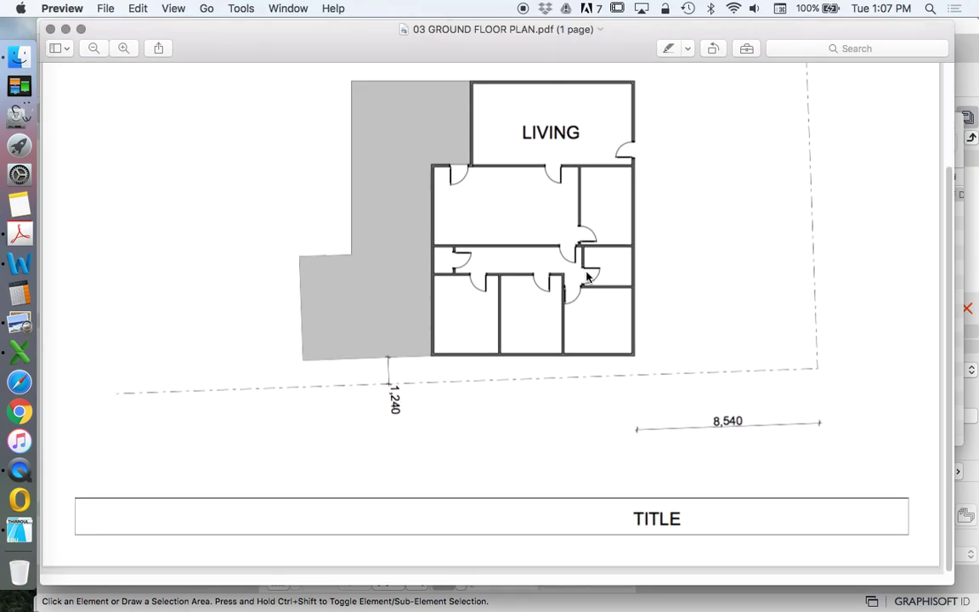
pyautogui.scroll(3, 595, 272)
pyautogui.click(94, 47)
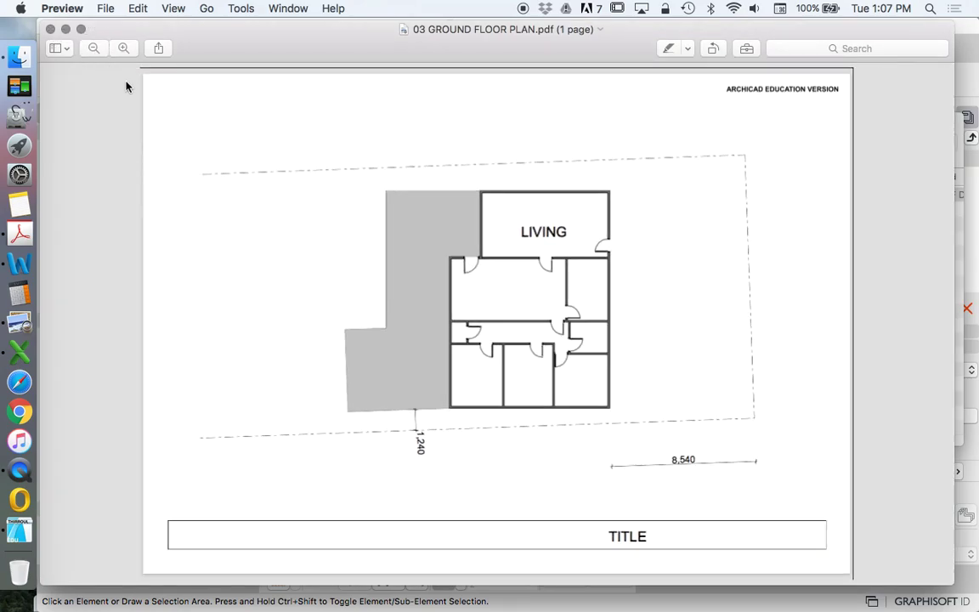
pyautogui.click(51, 30)
pyautogui.moveTo(487, 101); pyautogui.dragTo(411, 122)
pyautogui.click(487, 203)
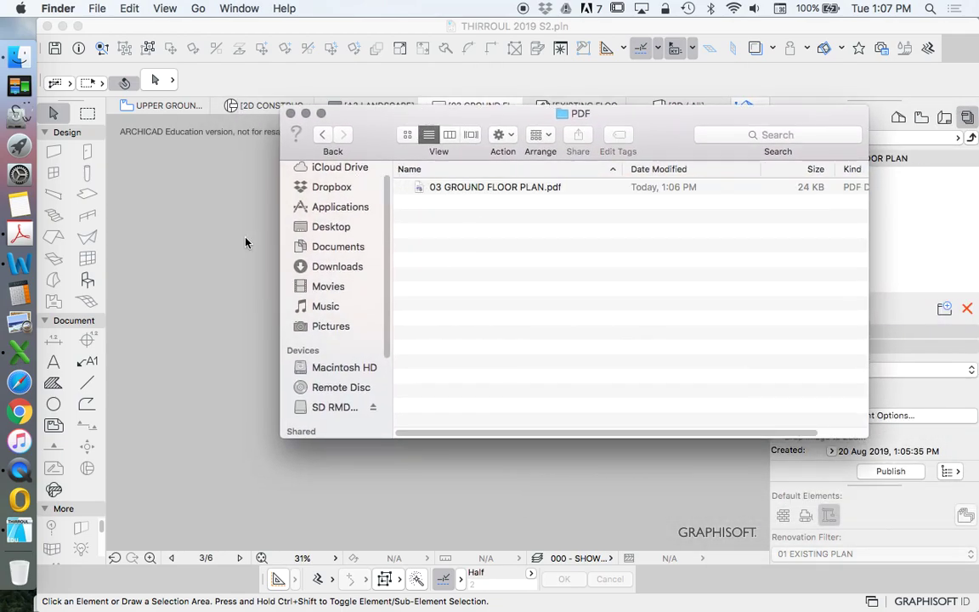
# Step: Return to ARCHICAD and cycle the Navigator through project map, views, layout book and publisher sets
pyautogui.click(192, 230)
pyautogui.scroll(5, 513, 306)
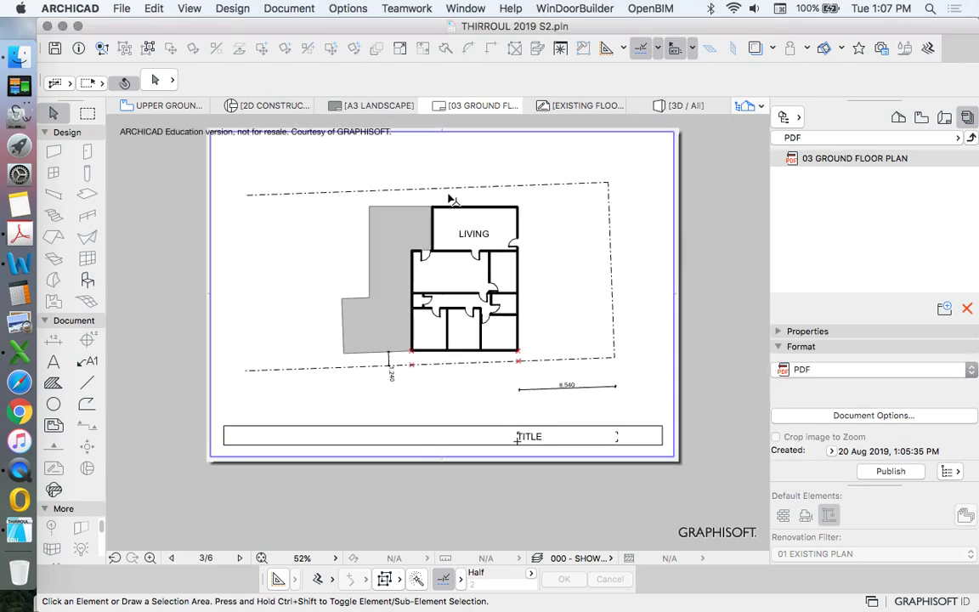
pyautogui.scroll(-3, 586, 253)
pyautogui.click(899, 118)
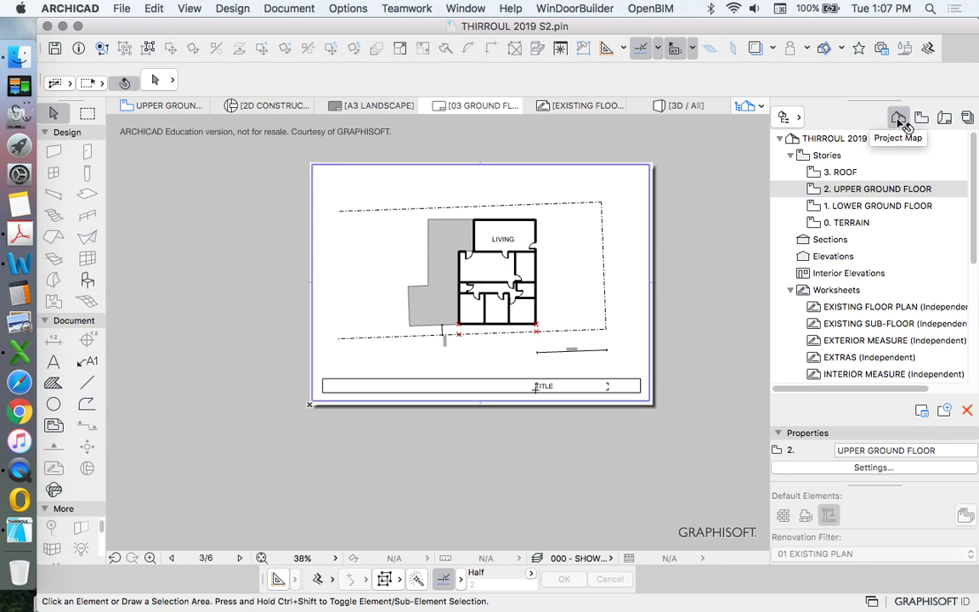
pyautogui.click(924, 119)
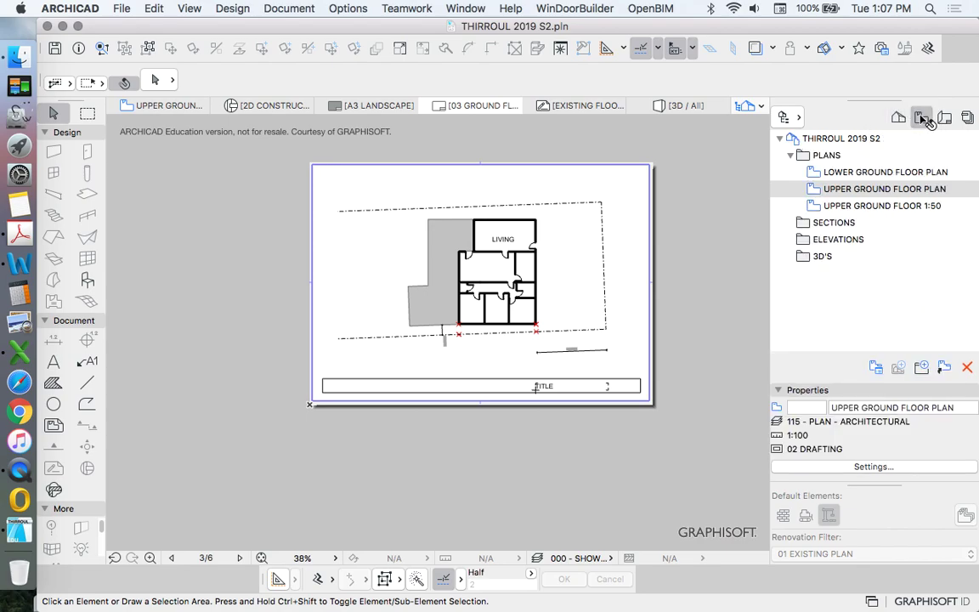
pyautogui.click(944, 117)
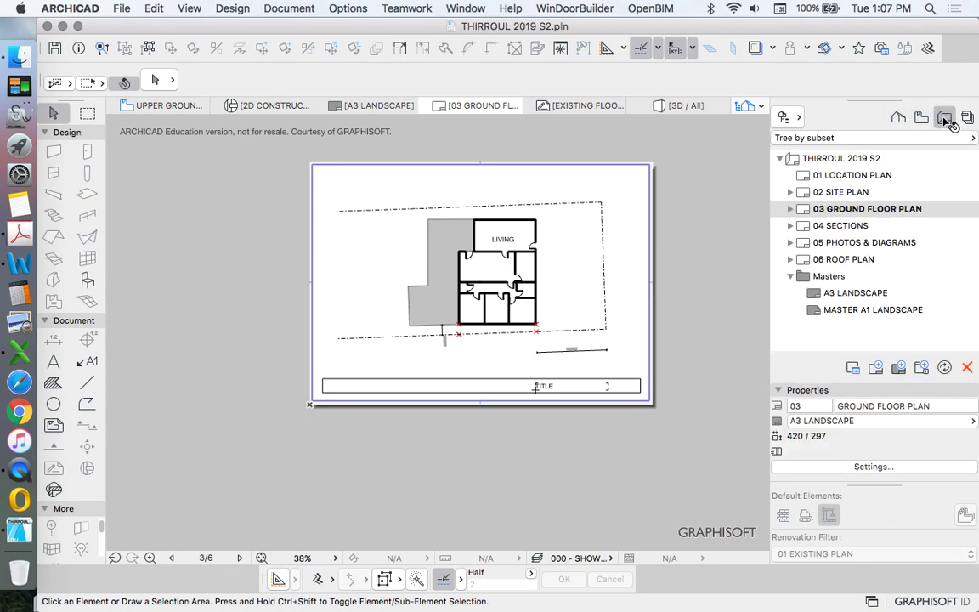
pyautogui.click(967, 118)
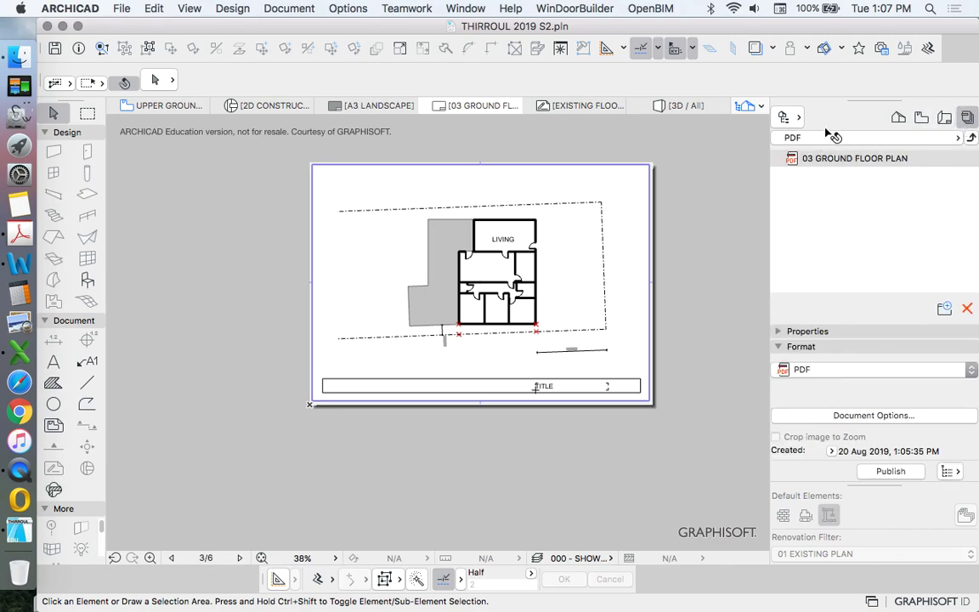
pyautogui.click(945, 117)
# Step: Hide and restore the Navigator palette via Window > Palettes, then choose Show Organizer
pyautogui.click(786, 117)
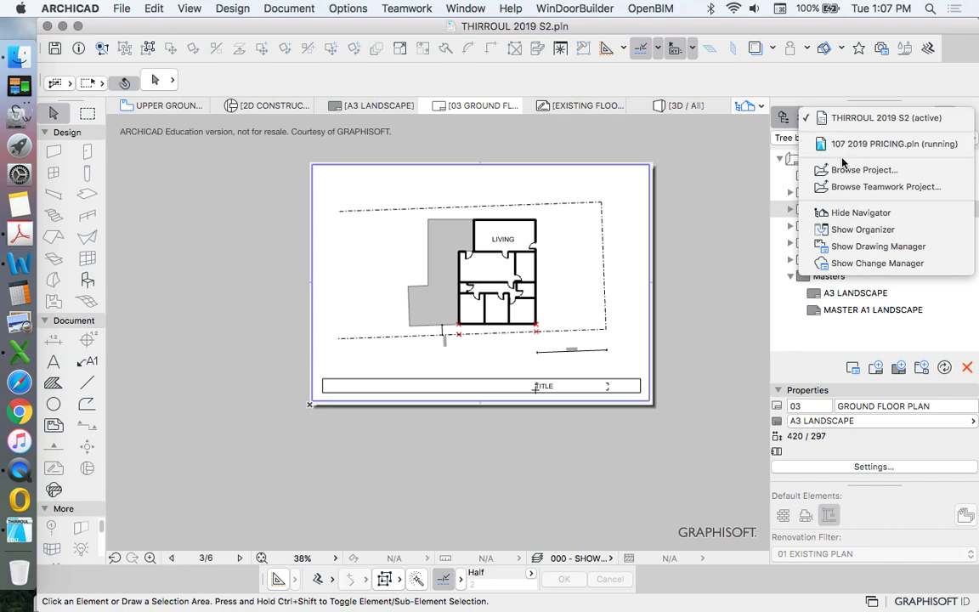
pyautogui.click(854, 213)
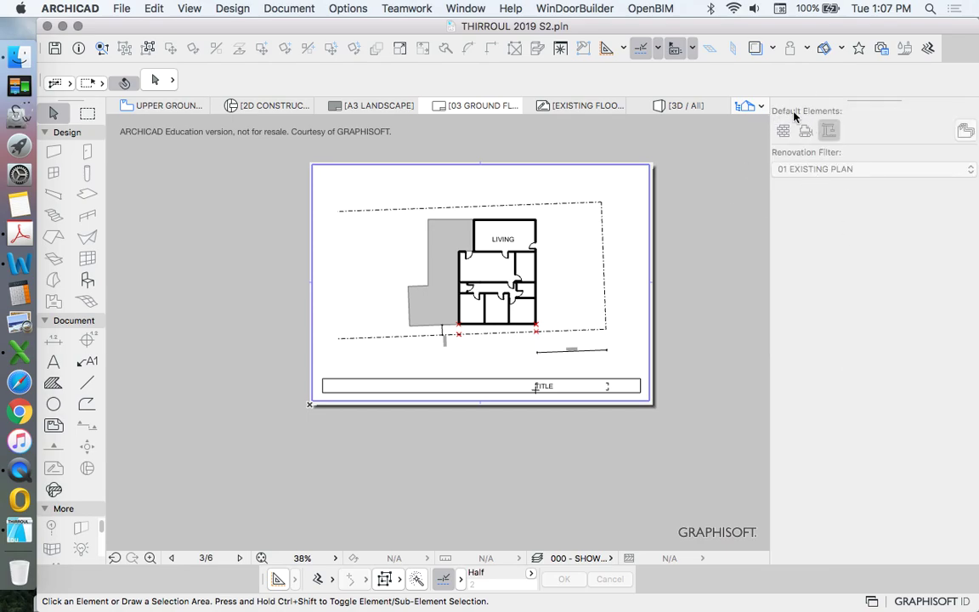
pyautogui.click(457, 11)
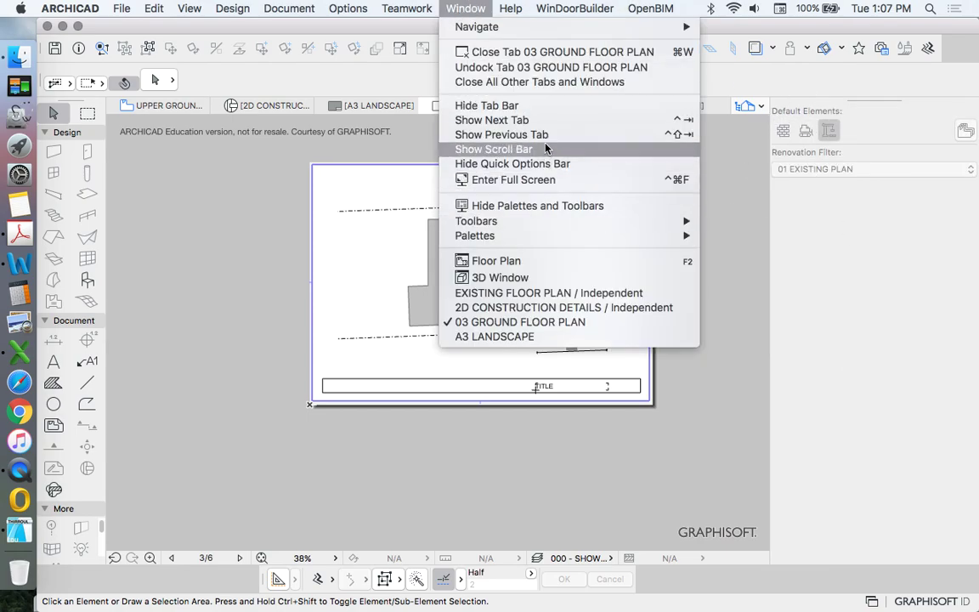
pyautogui.moveTo(532, 235)
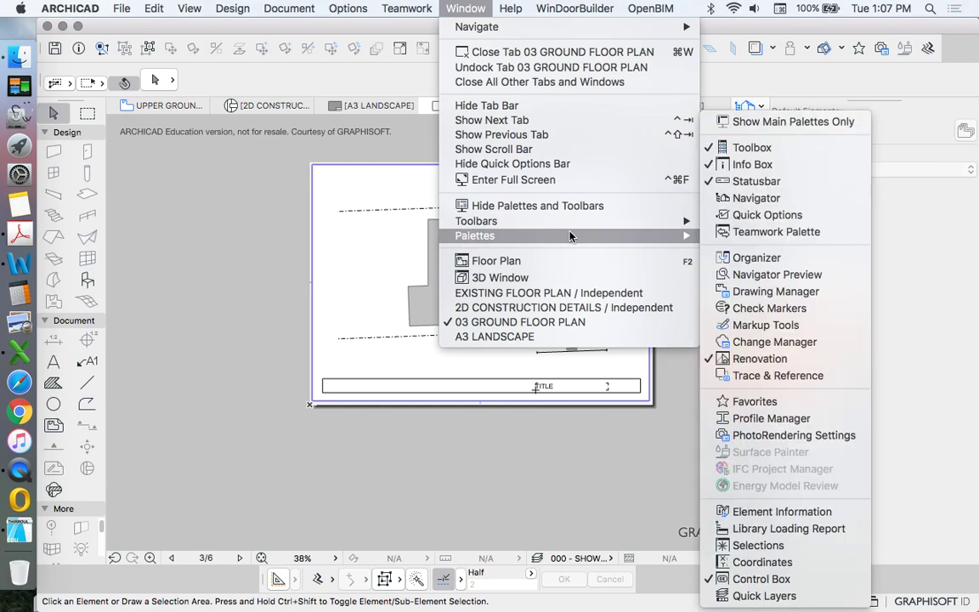
pyautogui.click(731, 196)
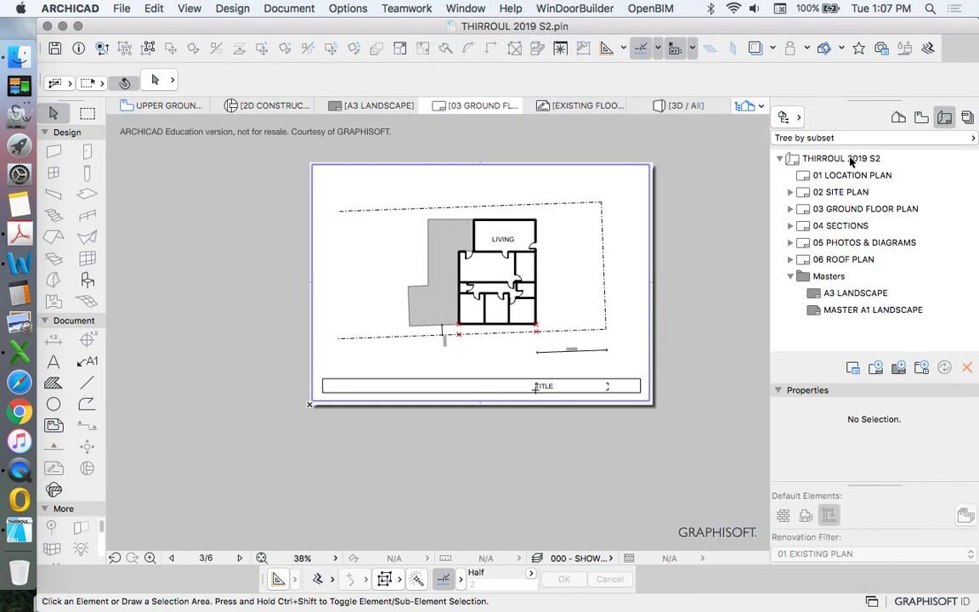
pyautogui.click(784, 118)
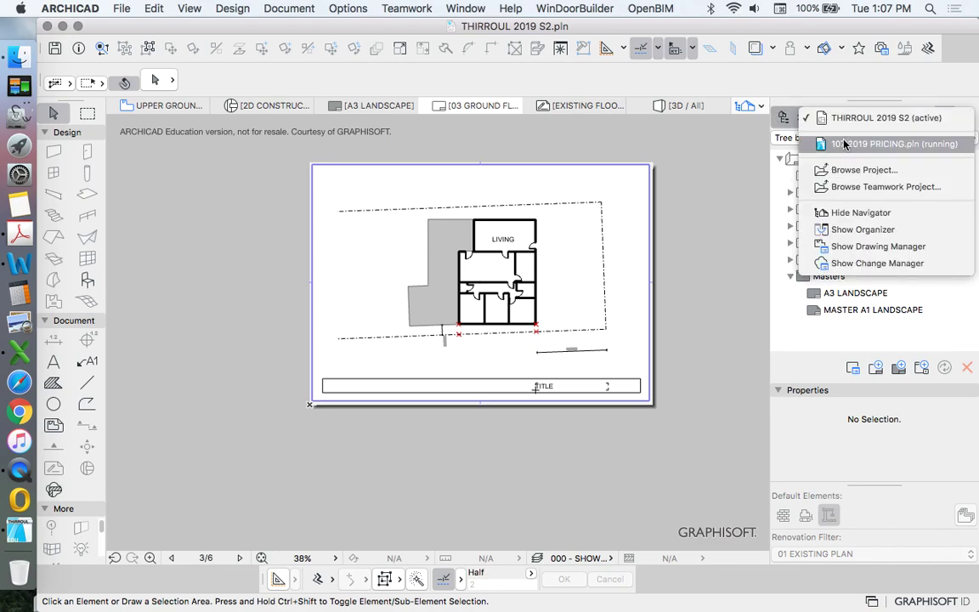
pyautogui.click(866, 231)
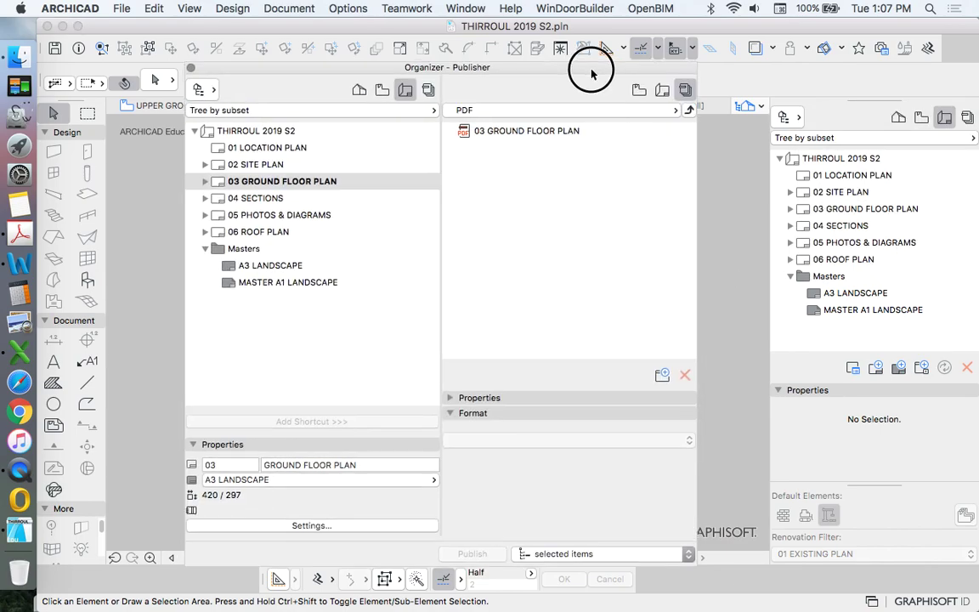
# Step: Drag 02 SITE PLAN from the Layout Book into the PDF publisher set and close the Organizer
pyautogui.moveTo(590, 65); pyautogui.dragTo(620, 102)
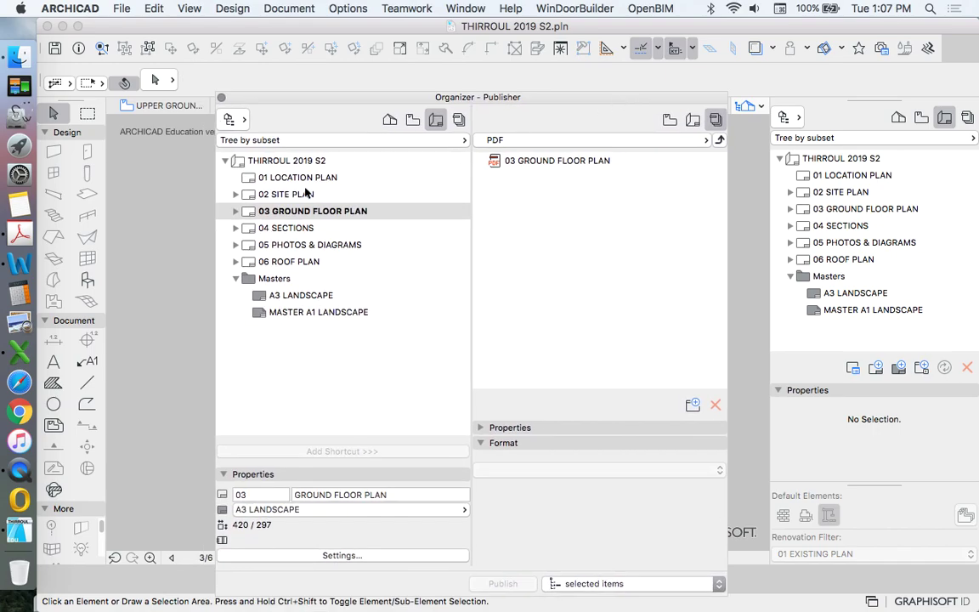
pyautogui.click(280, 277)
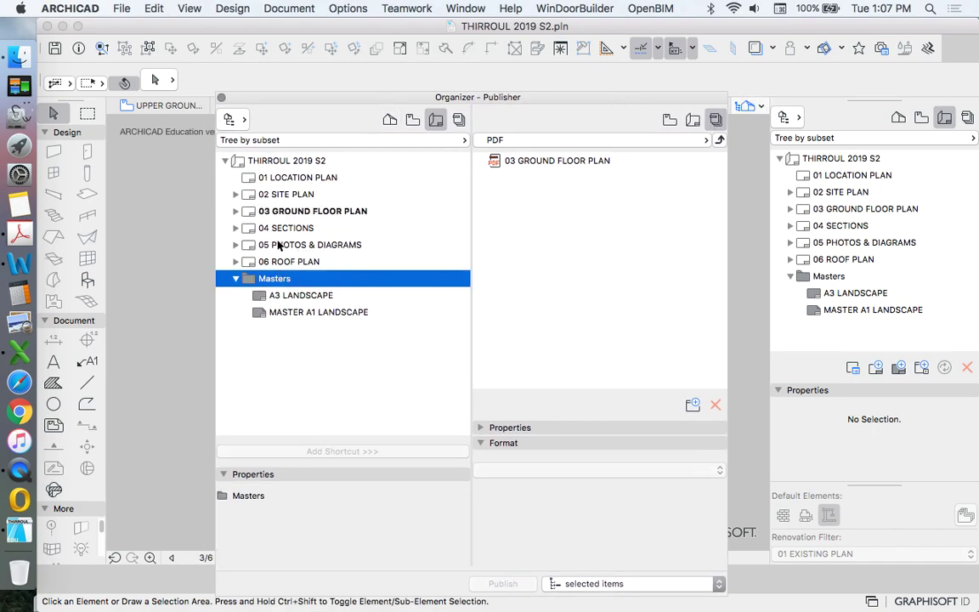
pyautogui.moveTo(285, 193); pyautogui.dragTo(544, 165)
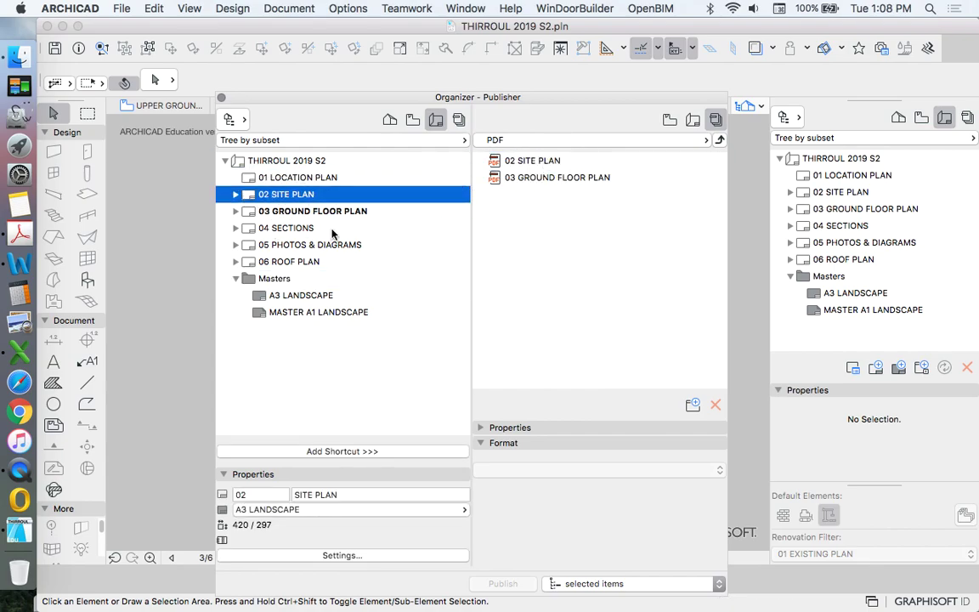
pyautogui.click(221, 97)
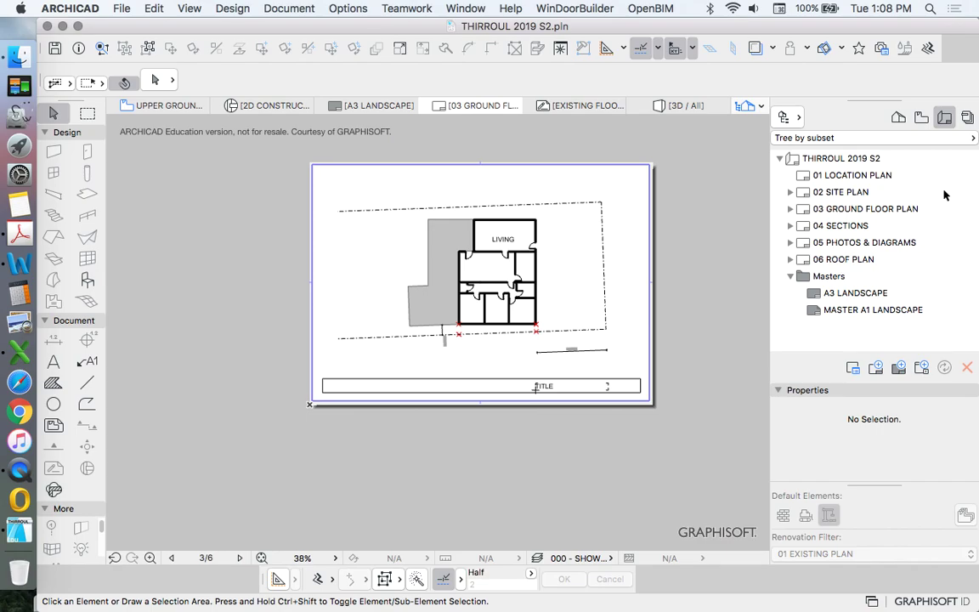
# Step: Open the 2. UPPER GROUND FLOOR story from the Project Map
pyautogui.click(898, 117)
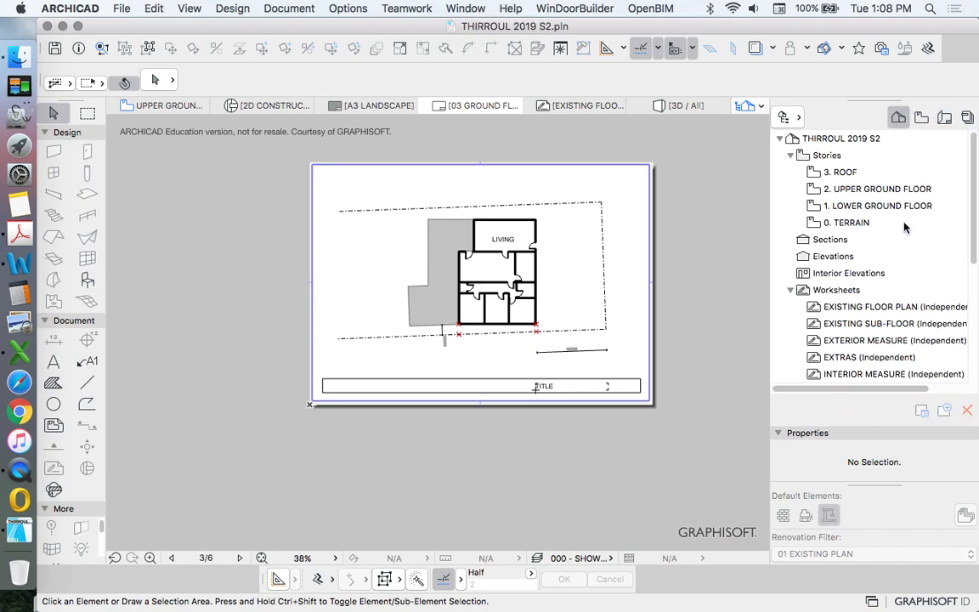
pyautogui.doubleClick(842, 189)
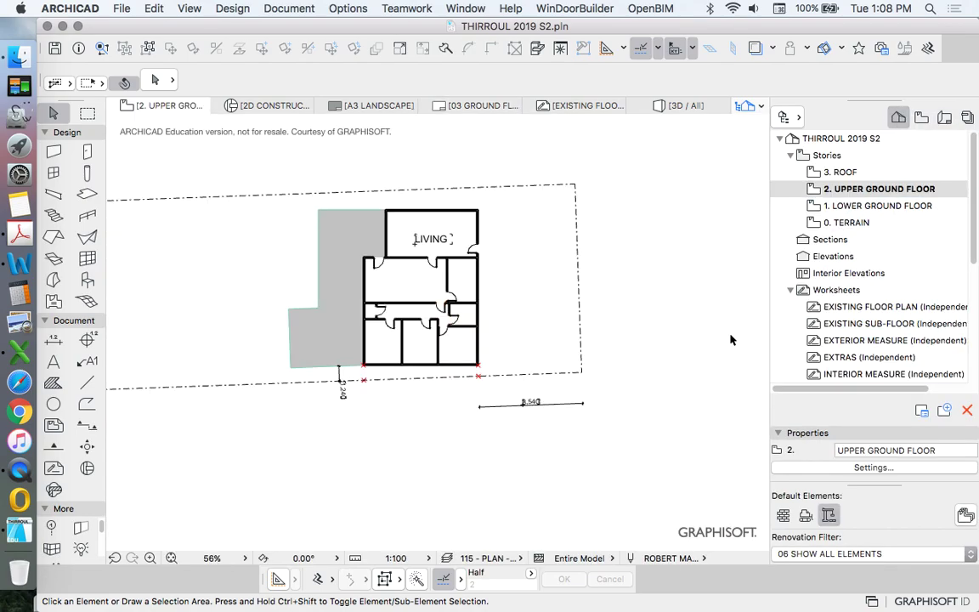
pyautogui.scroll(-5, 594, 294)
pyautogui.scroll(5, 588, 309)
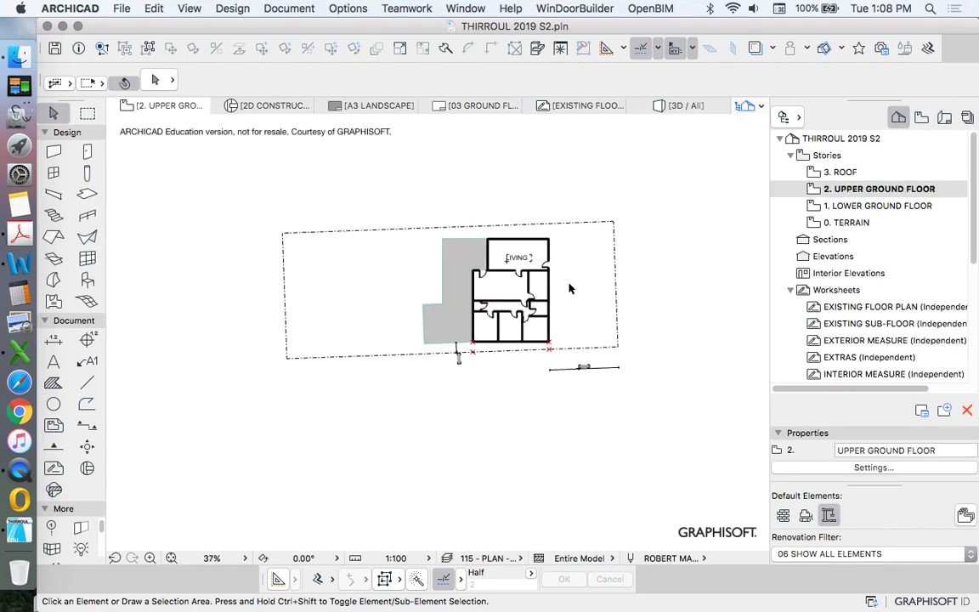
# Step: Save the current plan as the UPPER GROUND FLOOR view and reopen the 03 GROUND FLOOR PLAN layout
pyautogui.click(922, 119)
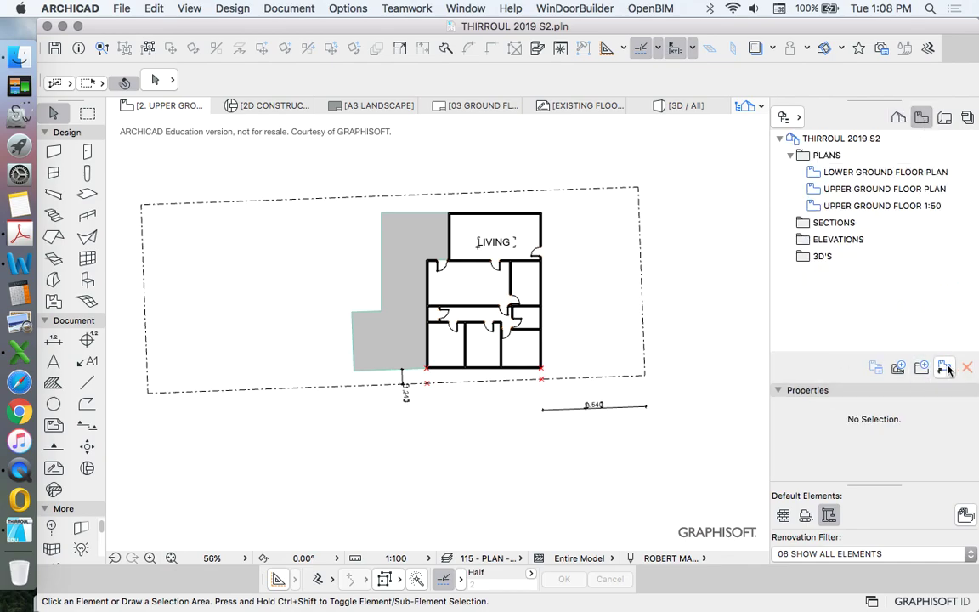
pyautogui.click(898, 368)
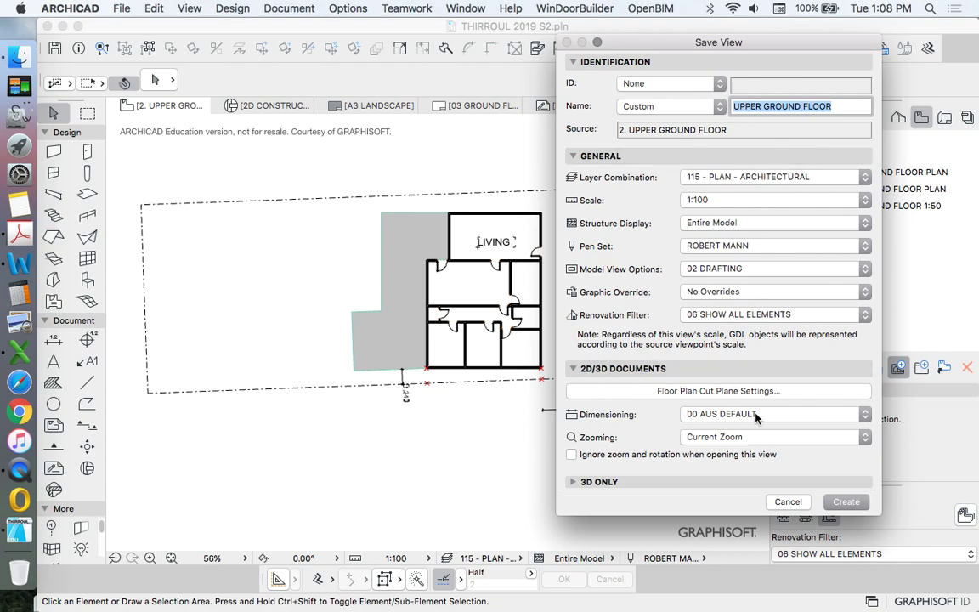
pyautogui.click(849, 503)
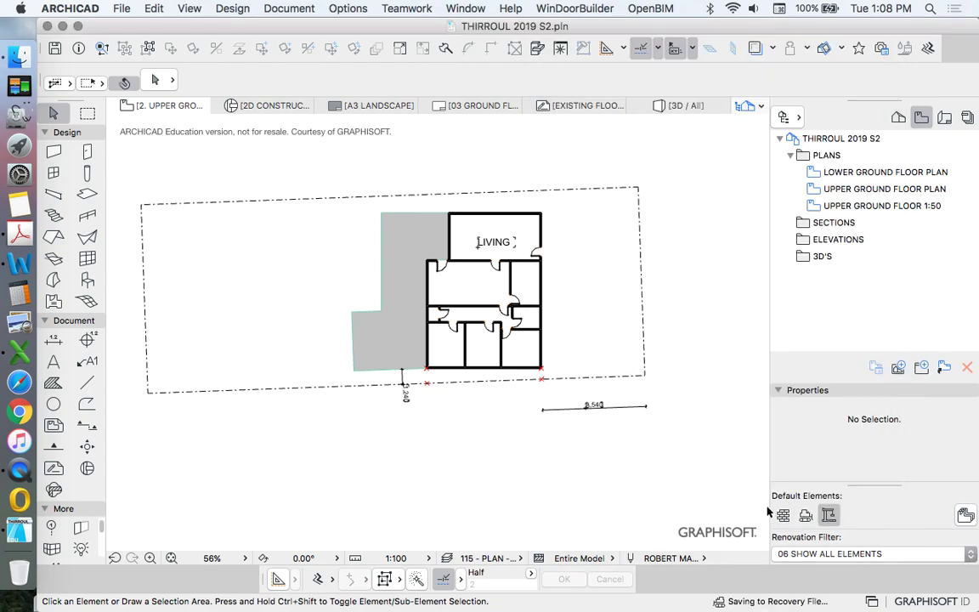
pyautogui.click(948, 116)
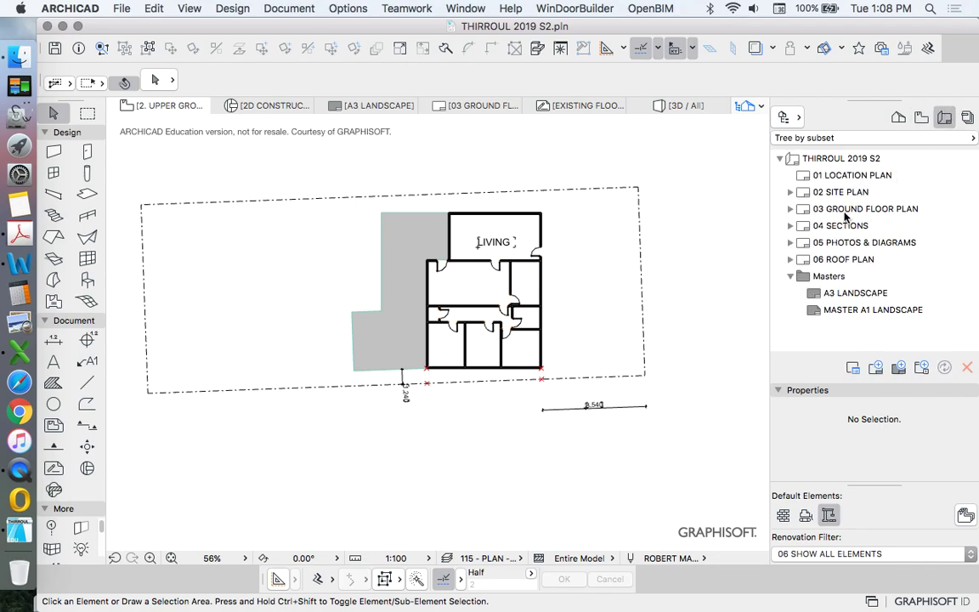
pyautogui.doubleClick(867, 208)
# Step: Reopen the Organizer from the Layout Book and move up to the publisher sets list
pyautogui.click(918, 117)
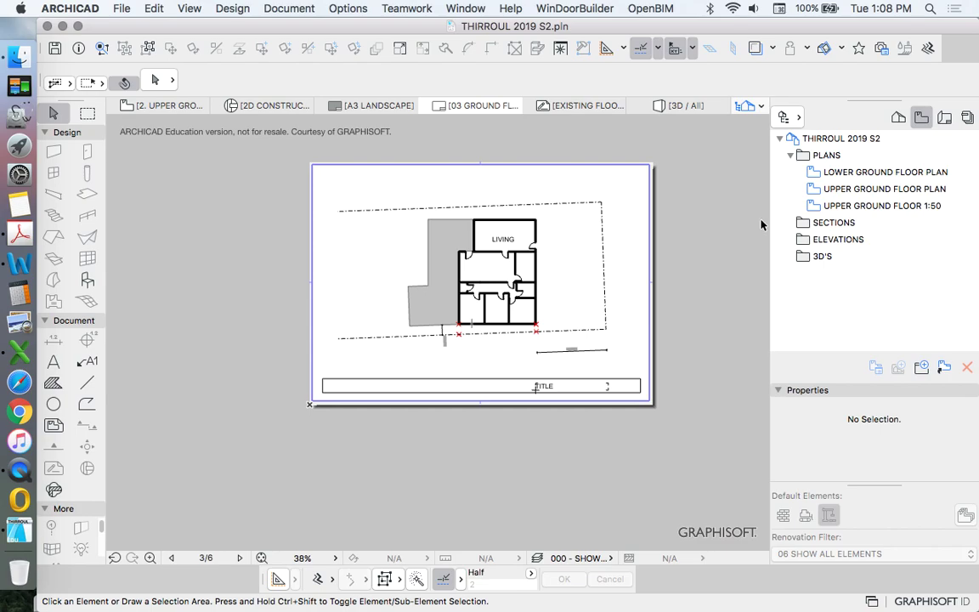
pyautogui.scroll(-3, 684, 263)
pyautogui.scroll(3, 701, 261)
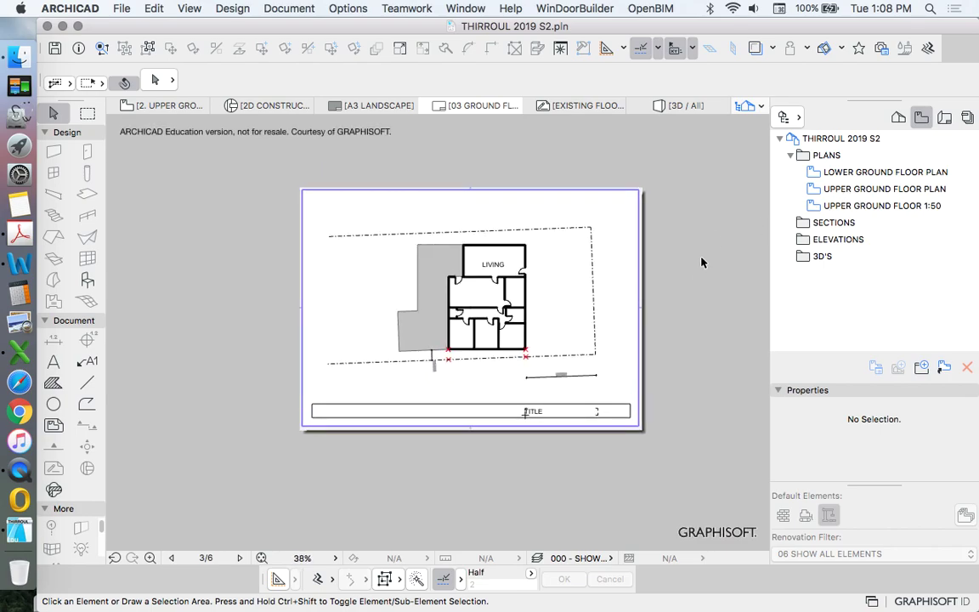
pyautogui.scroll(-3, 540, 360)
pyautogui.scroll(-2, 541, 361)
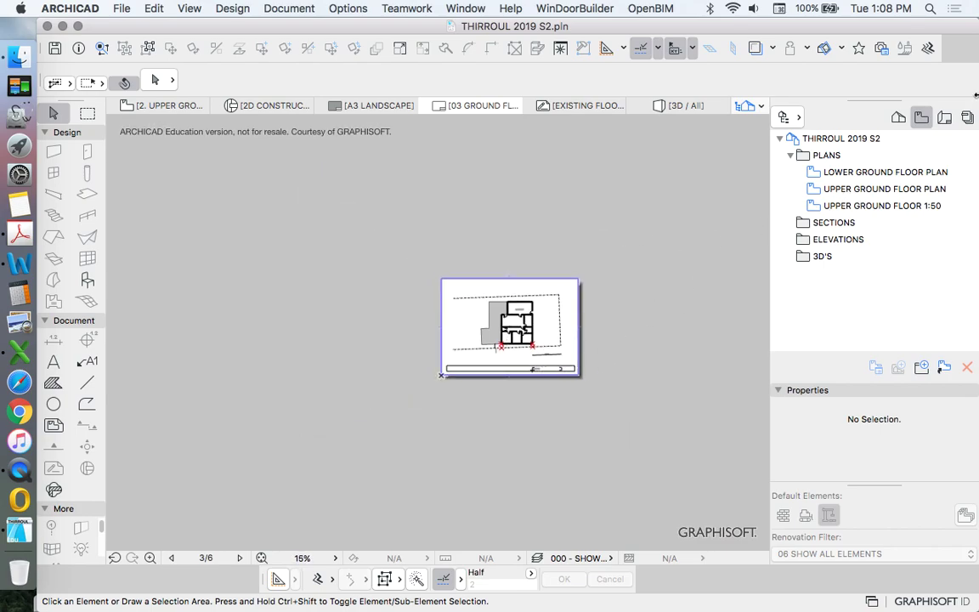
pyautogui.click(944, 118)
pyautogui.click(783, 118)
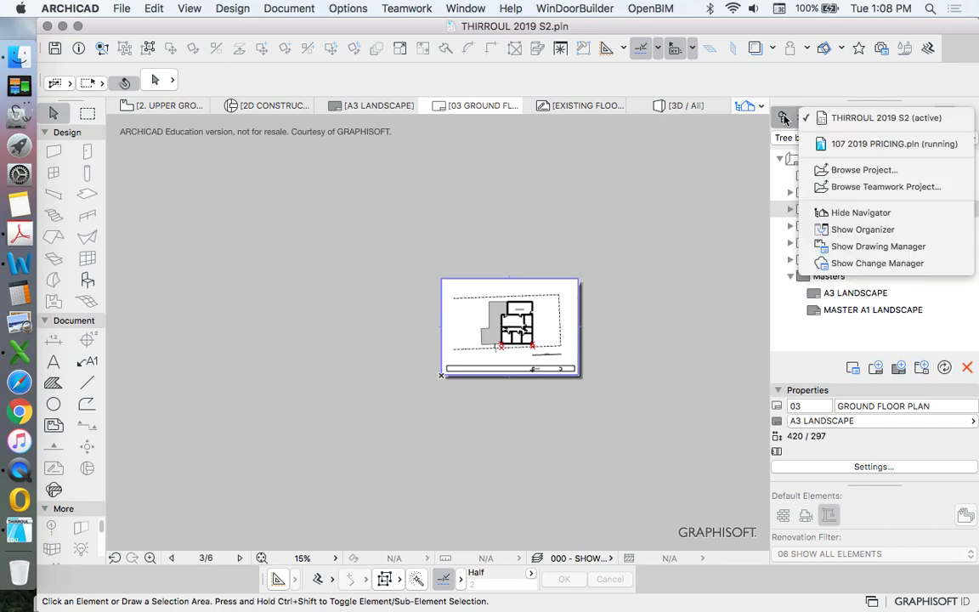
pyautogui.click(863, 230)
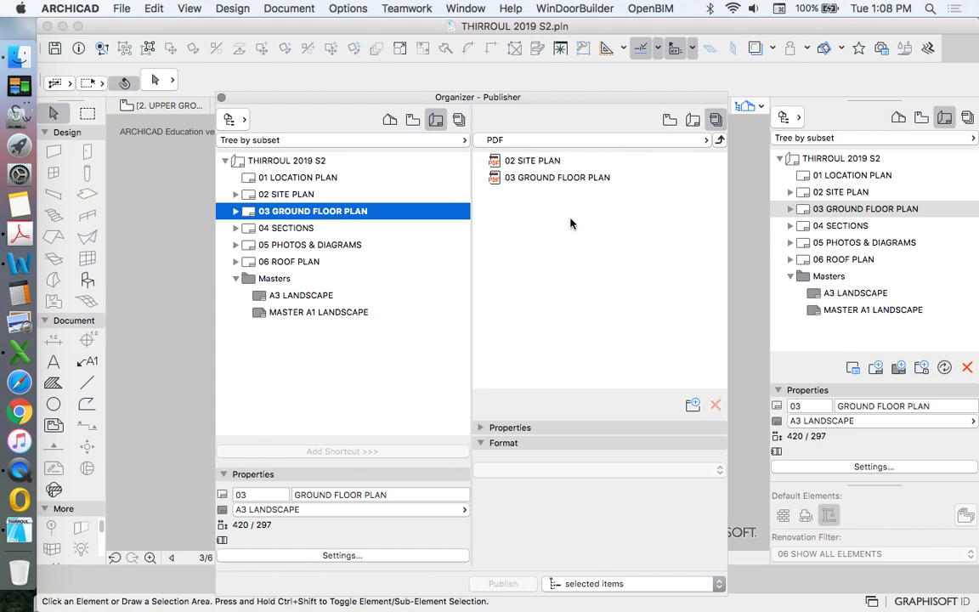
pyautogui.click(720, 140)
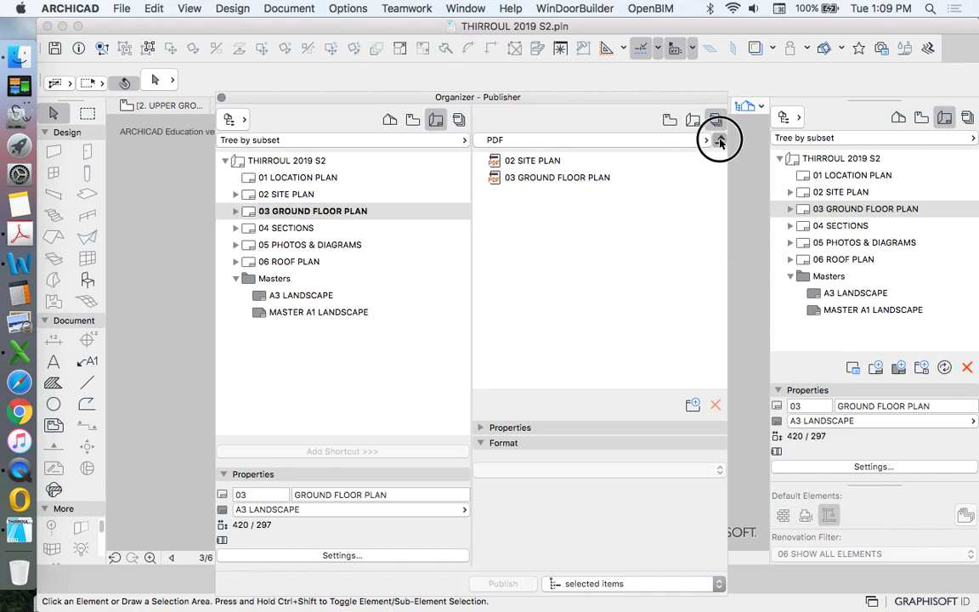